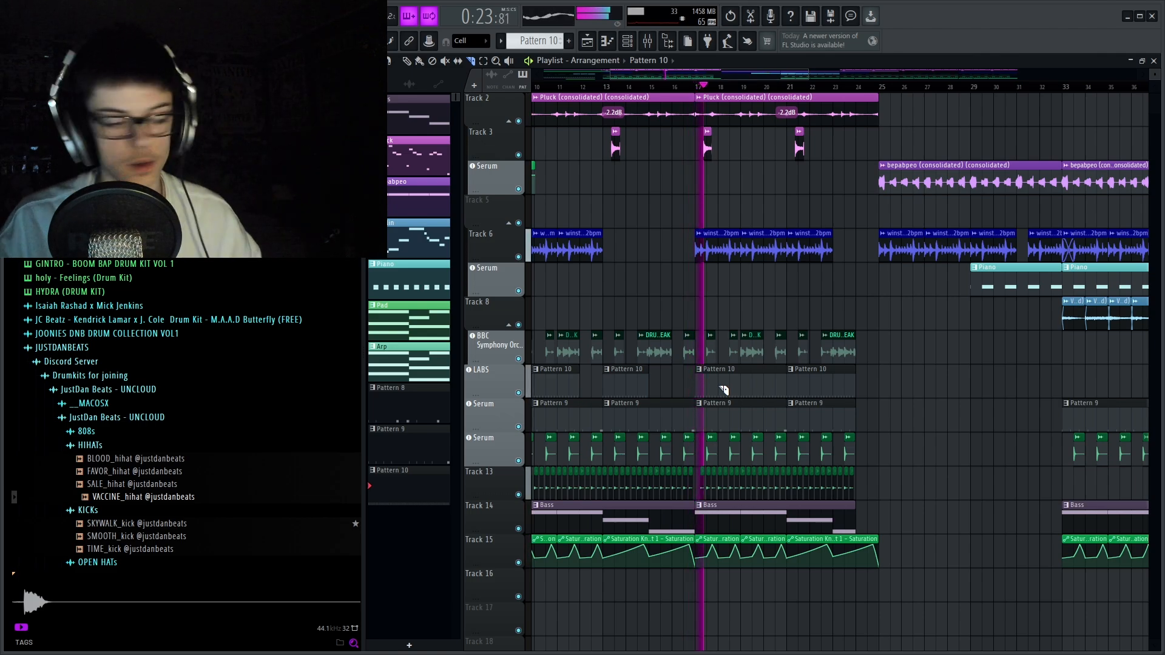
Listen through the arrangement while viewing the full song structure in the playlist, and stop playback at bar 25.
{"action": "scroll", "coordinate": [723, 390], "scroll_direction": "up", "scroll_amount": 1}
{"action": "scroll", "coordinate": [602, 368], "scroll_direction": "down", "scroll_amount": 3}
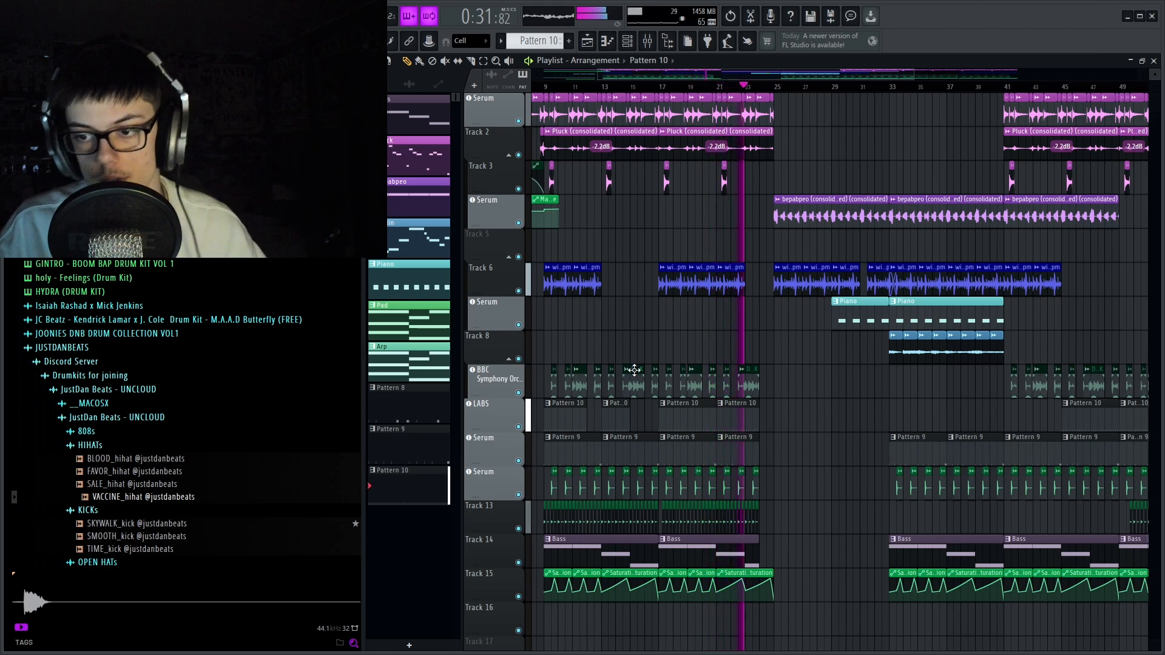
{"action": "scroll", "coordinate": [610, 362], "scroll_direction": "down", "scroll_amount": 5}
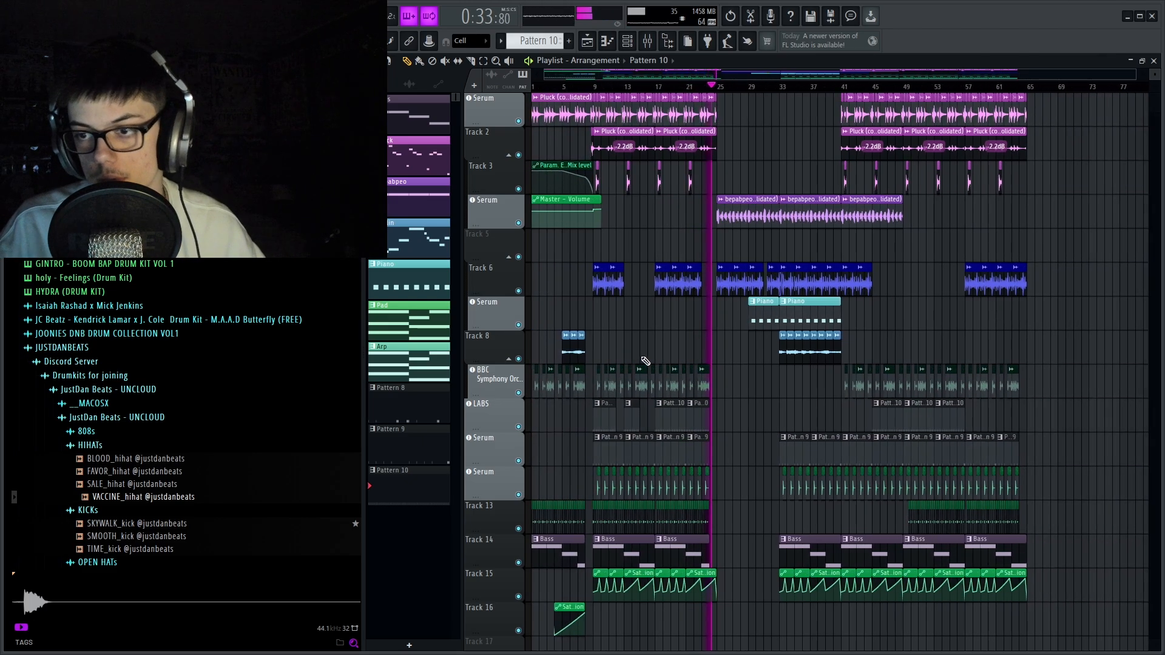
{"action": "key", "text": "space"}
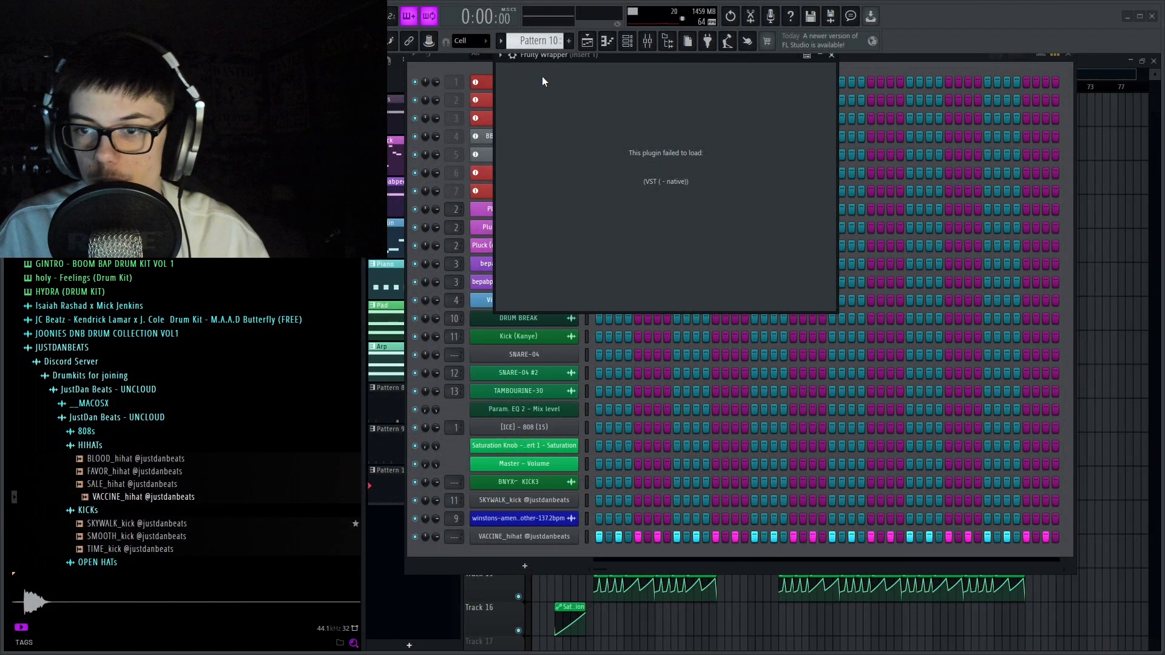
Close the failed plugin window and the channel rack to return to the playlist.
{"action": "left_click_drag", "start_coordinate": [564, 57], "coordinate": [526, 93]}
{"action": "key", "text": "Escape"}
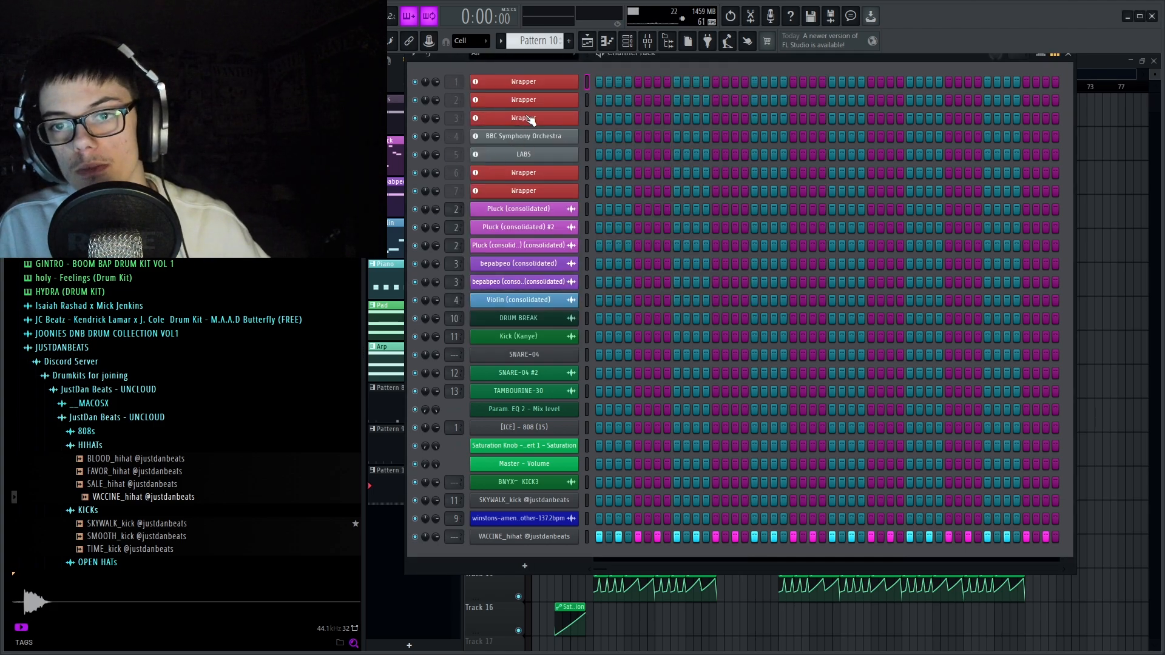
{"action": "key", "text": "Escape"}
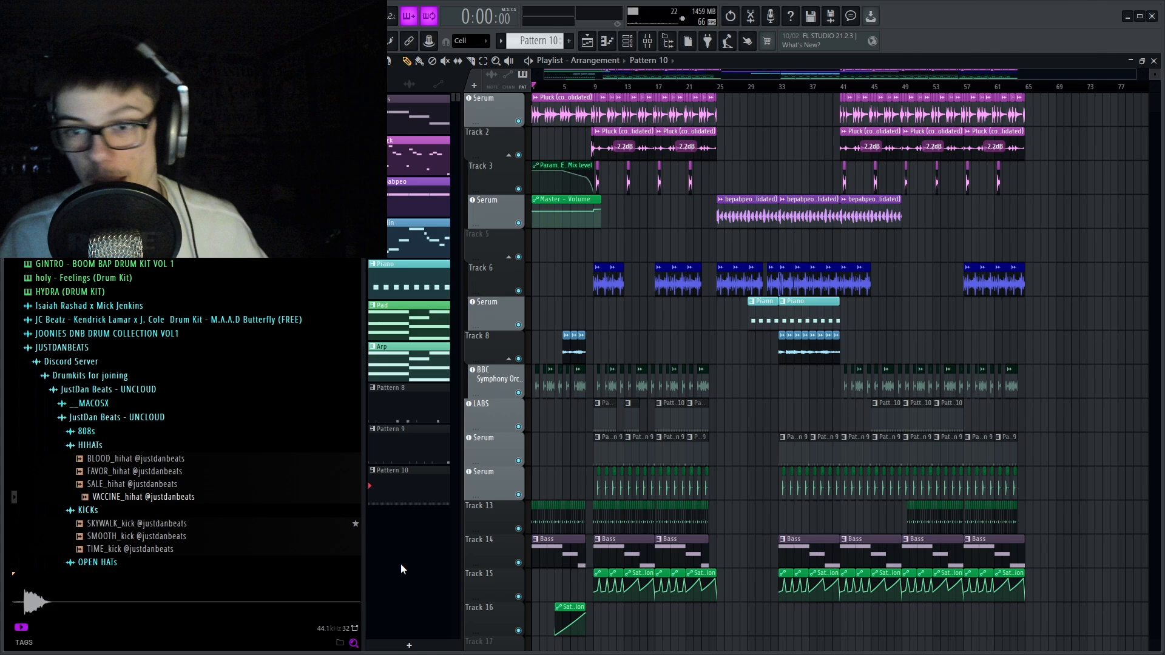
Open the Pluck pattern in the piano roll and select all its notes to examine the melody.
{"action": "double_click", "coordinate": [411, 158]}
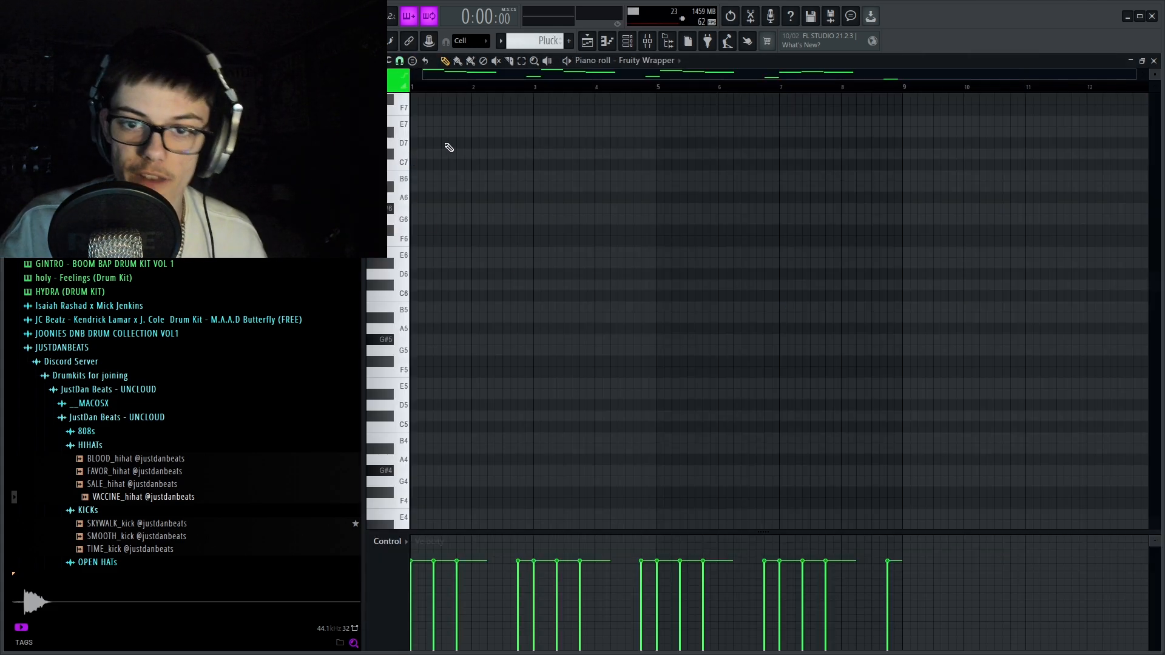
{"action": "scroll", "coordinate": [513, 264], "scroll_direction": "up", "scroll_amount": 5}
{"action": "scroll", "coordinate": [512, 293], "scroll_direction": "down", "scroll_amount": 15}
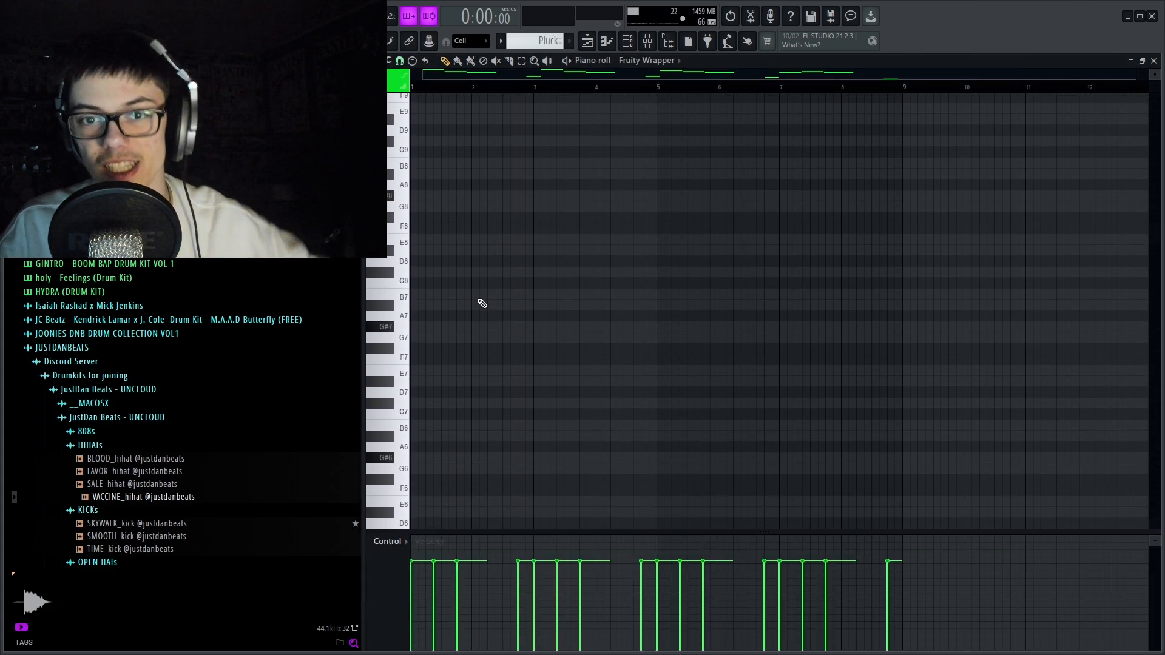
{"action": "key", "text": "ctrl+a"}
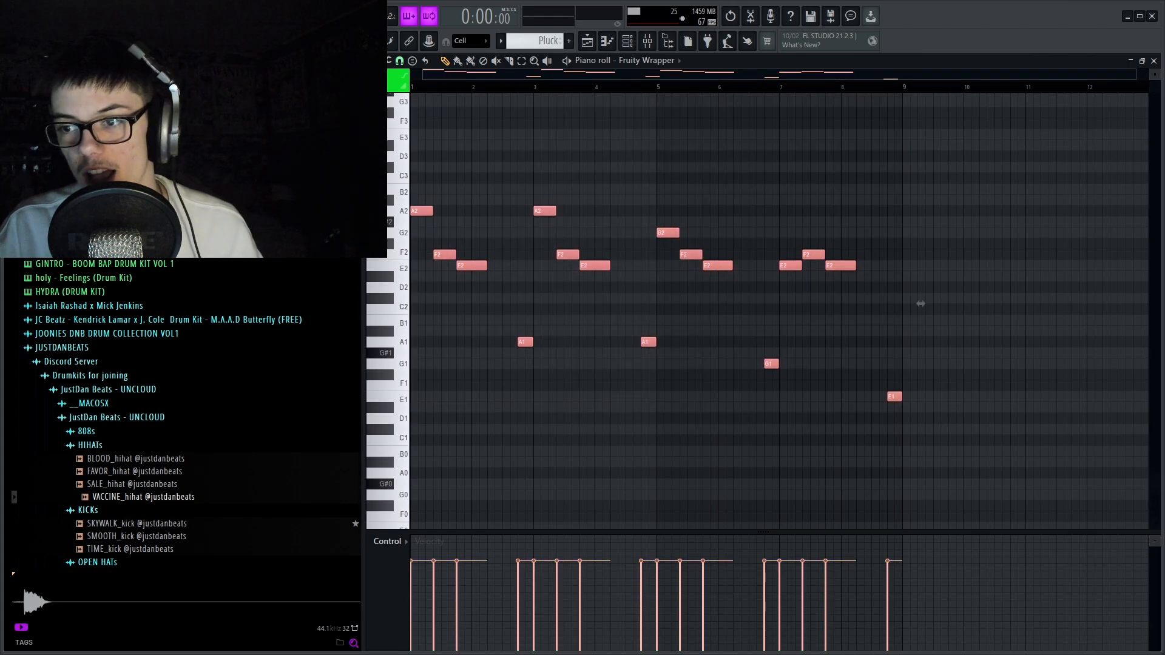
{"action": "scroll", "coordinate": [919, 340], "scroll_direction": "up", "scroll_amount": 3}
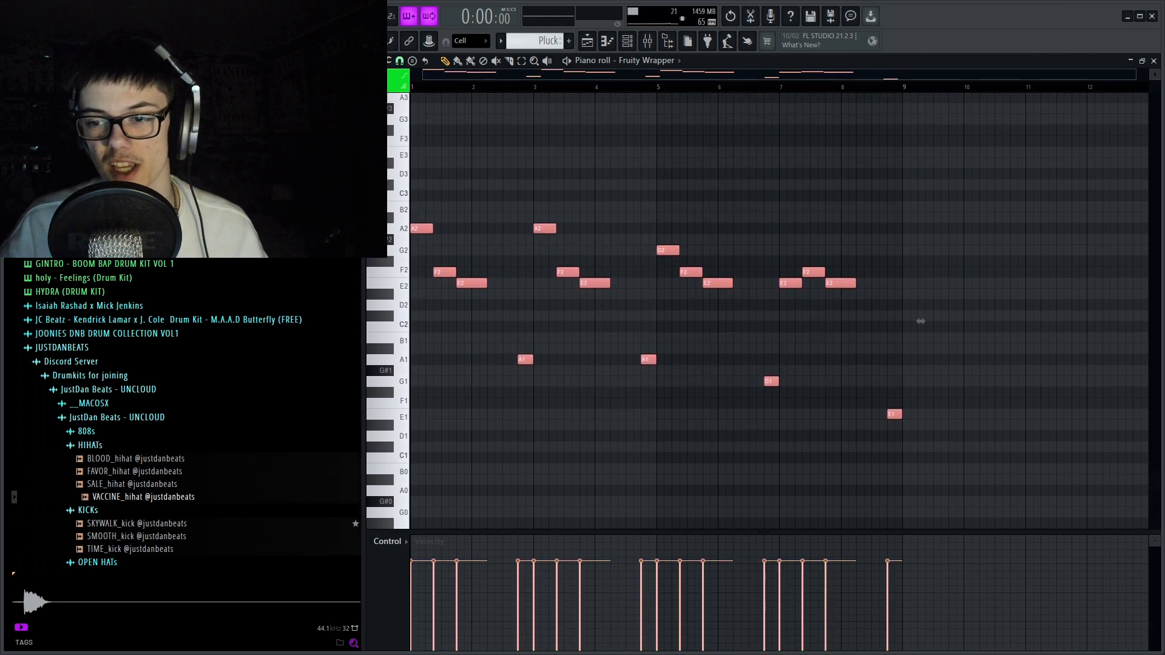
Return to the playlist and play the arrangement to review how the consolidated Pluck clips are arranged on the first Serum track.
{"action": "key", "text": "F5"}
{"action": "scroll", "coordinate": [515, 173], "scroll_direction": "up", "scroll_amount": 3}
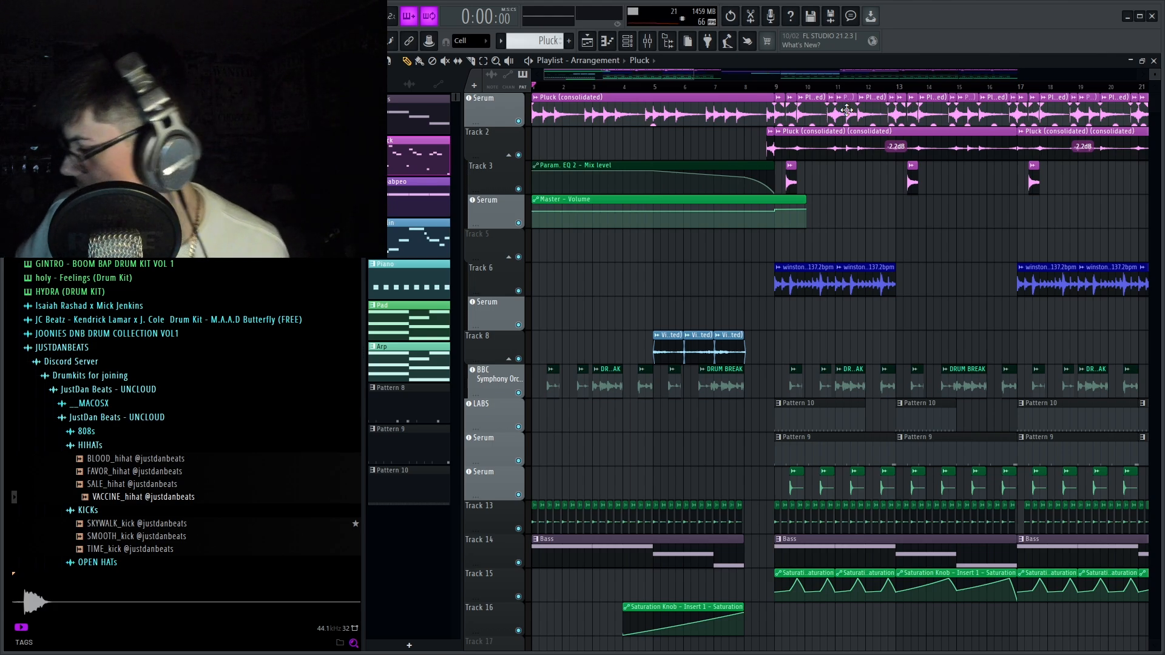
{"action": "key", "text": "space"}
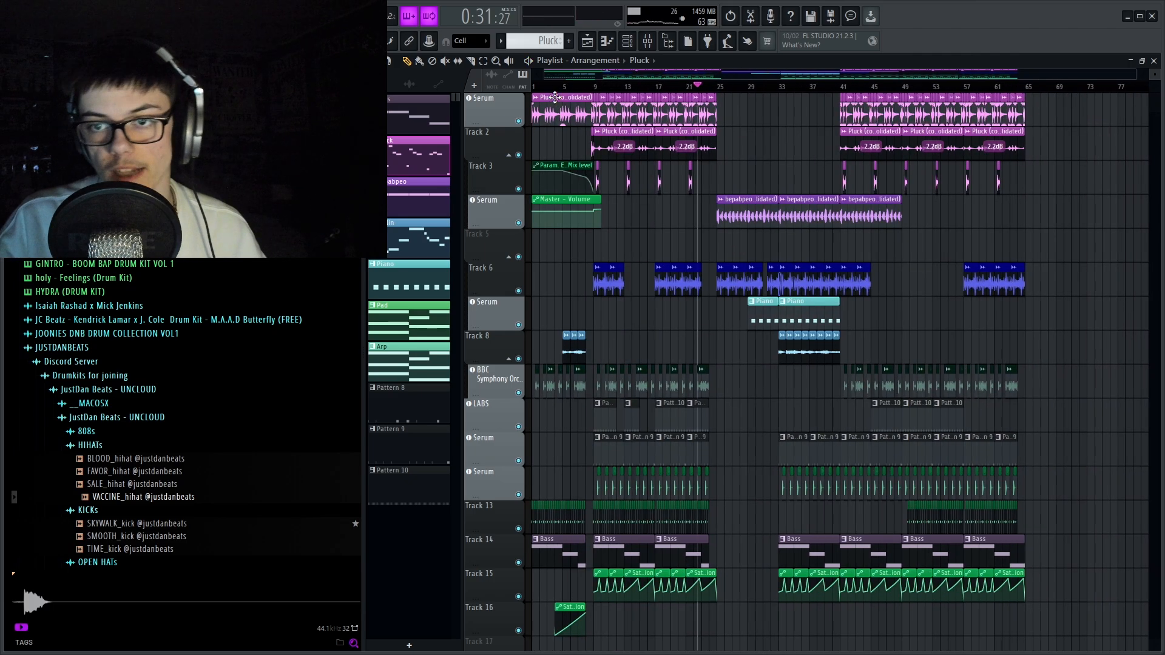
{"action": "scroll", "coordinate": [555, 113], "scroll_direction": "right", "scroll_amount": 5}
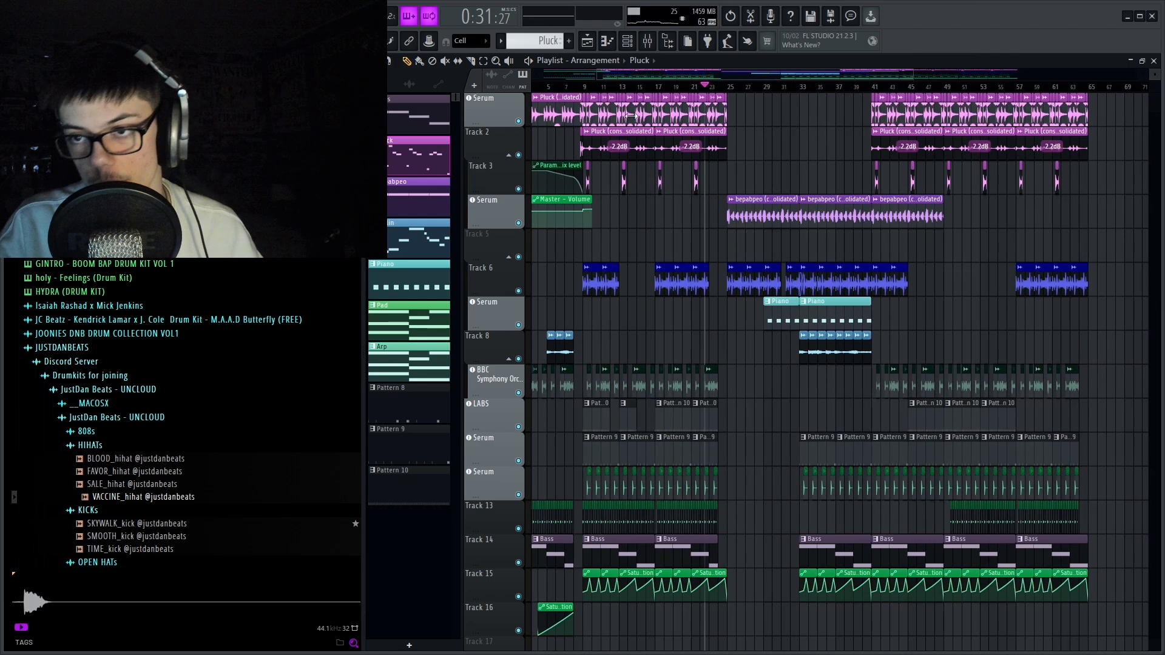
{"action": "scroll", "coordinate": [754, 110], "scroll_direction": "down", "scroll_amount": 3}
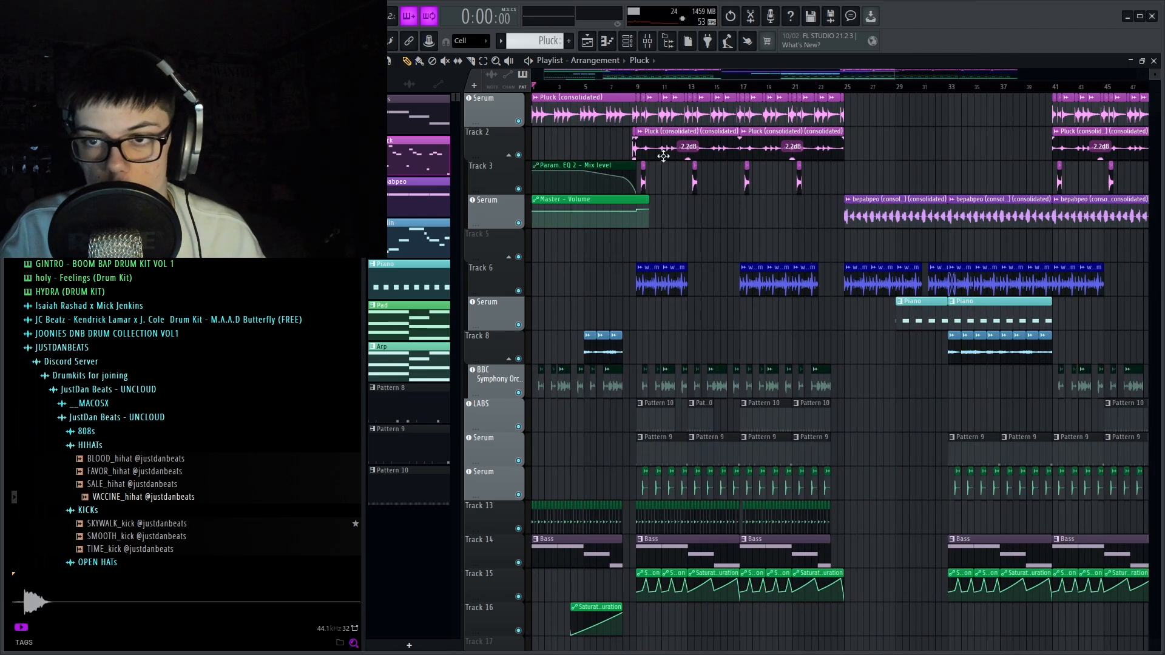
Place the Pluck (consolidated) audio clip on Track 2 at bars 25–33 with that section's other clips muted, and play it.
{"action": "left_click", "coordinate": [409, 84]}
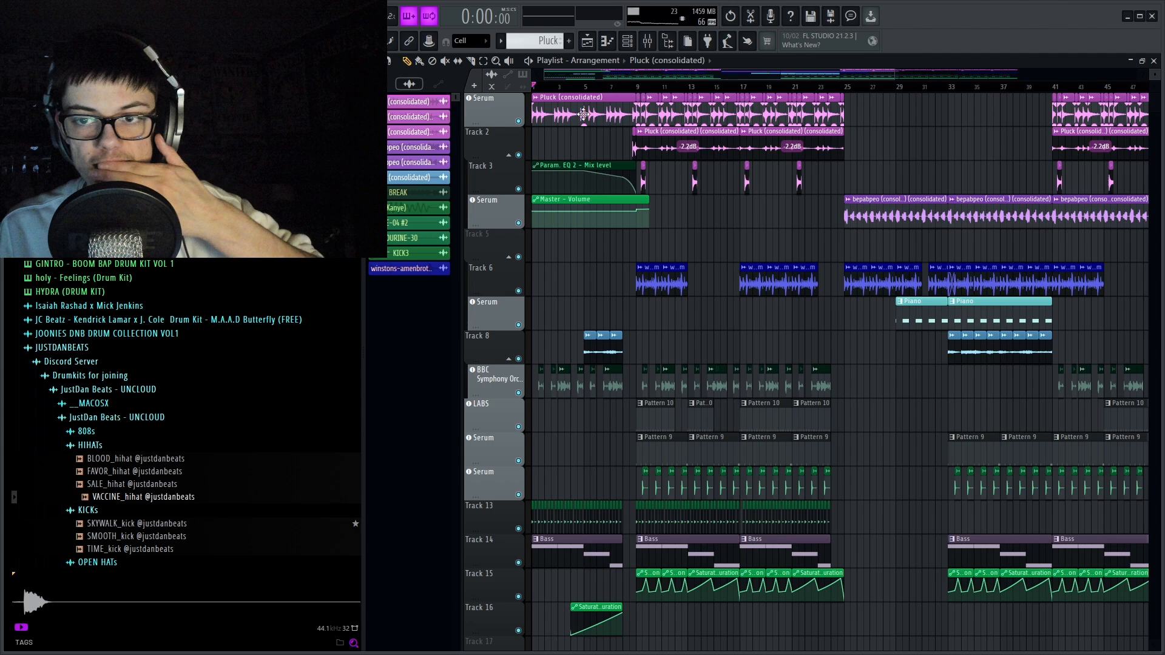
{"action": "left_click", "coordinate": [402, 103]}
{"action": "left_click", "coordinate": [403, 115]}
{"action": "left_click", "coordinate": [402, 105]}
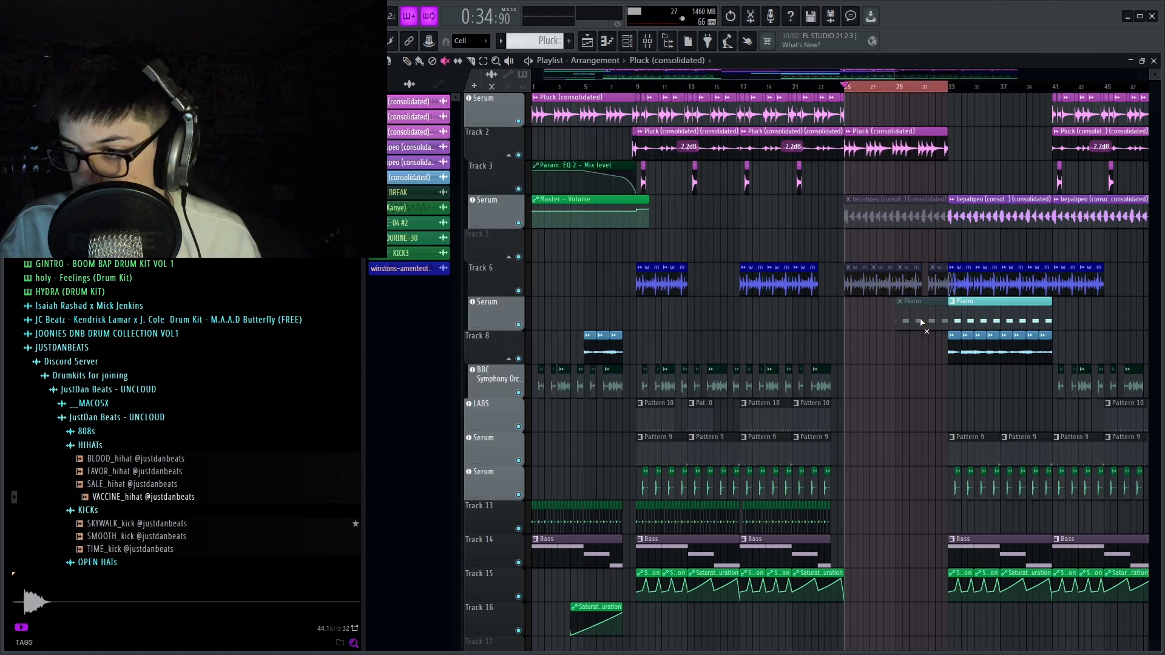
{"action": "key", "text": "space"}
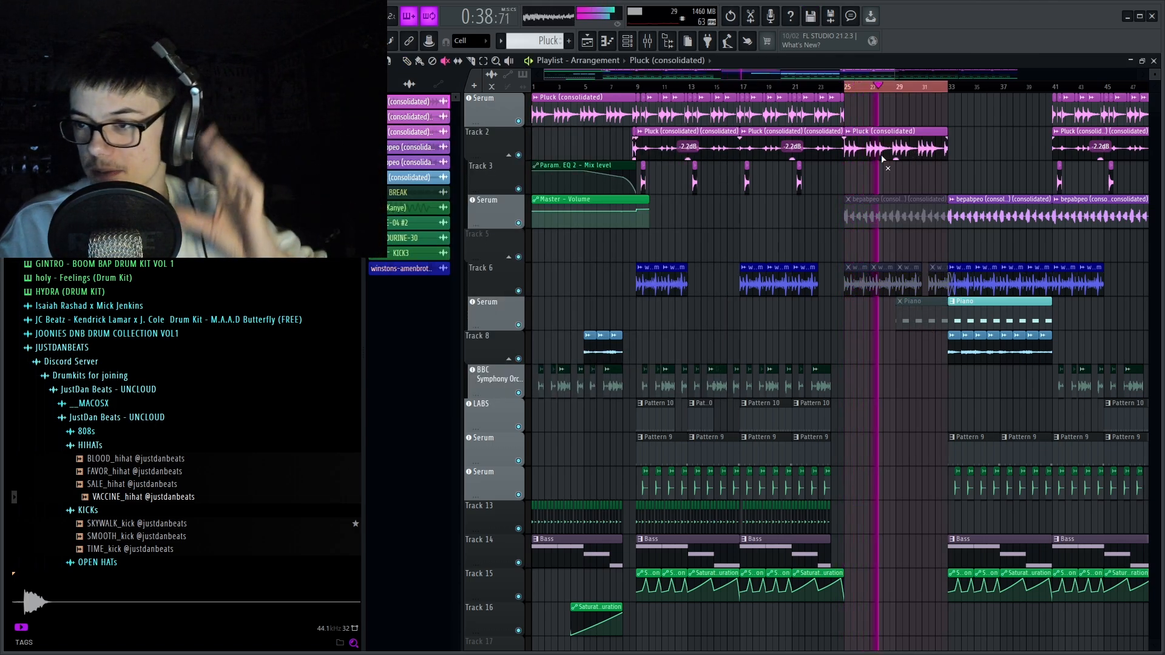
Lower the Pluck clip at bar 25 on Track 2 to -17.3 dB while auditioning it, and delete the clip.
{"action": "left_click_drag", "start_coordinate": [896, 157], "coordinate": [896, 159]}
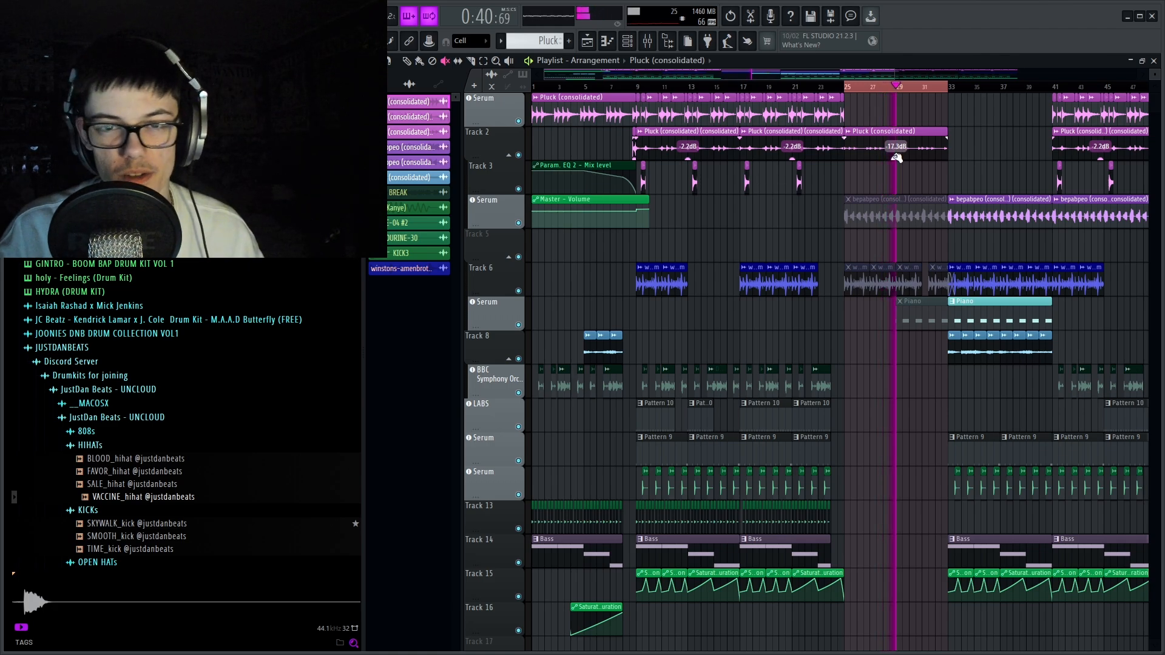
{"action": "key", "text": "space"}
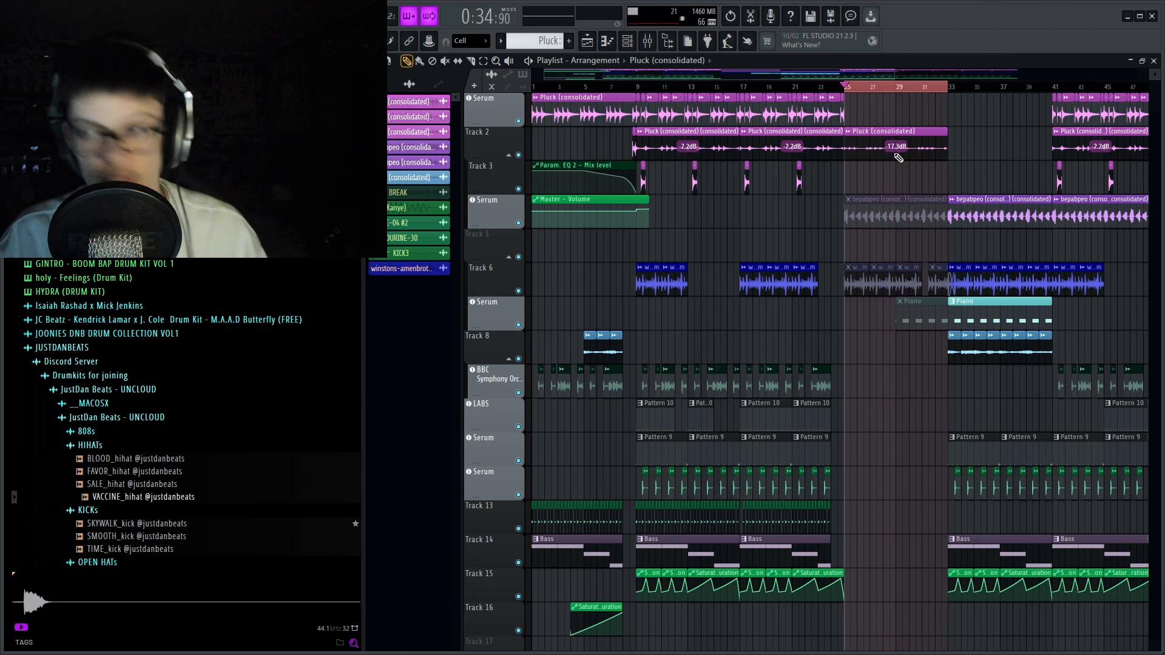
{"action": "right_click", "coordinate": [886, 137]}
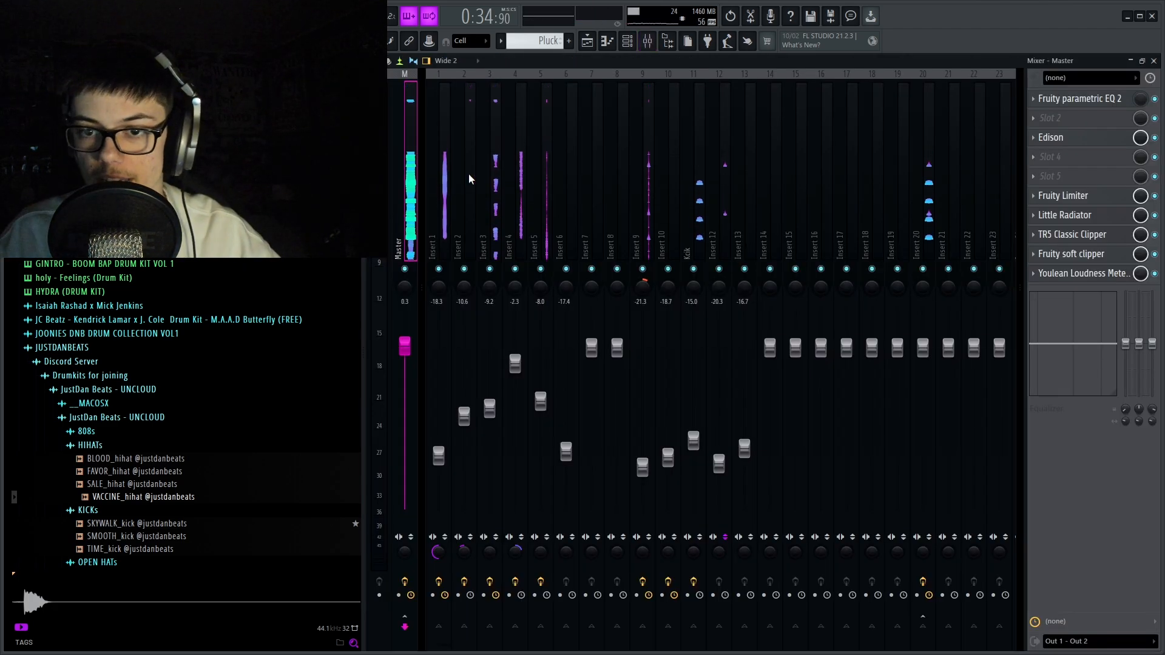
Open Fruity parametric EQ 2 on mixer Insert 2 to inspect its curve, and return to the playlist.
{"action": "left_click", "coordinate": [457, 170]}
{"action": "left_click", "coordinate": [1095, 104]}
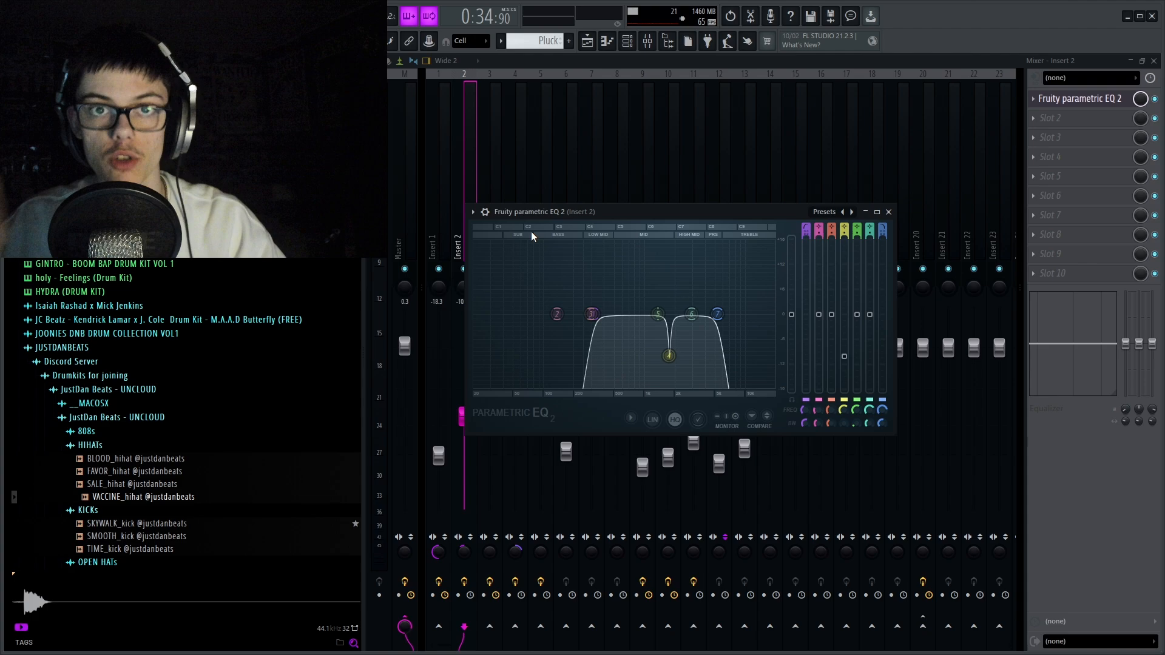
{"action": "key", "text": "F5"}
Play the intro from the start and examine the chopped Pluck clips beginning at bar 9.
{"action": "key", "text": "space"}
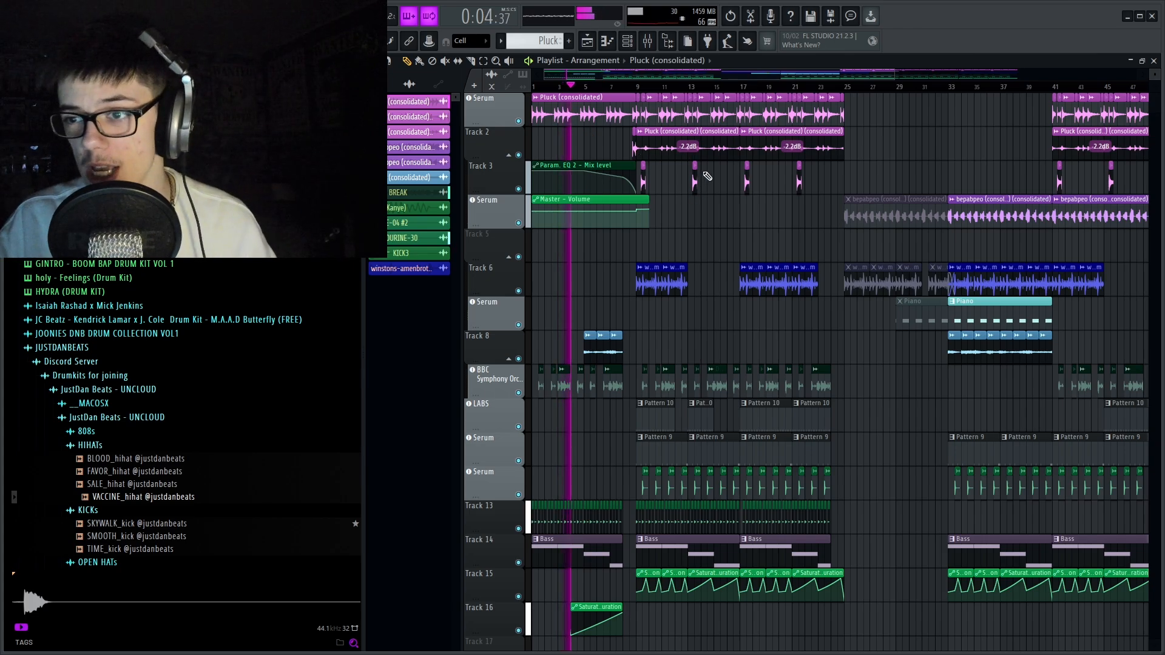
{"action": "scroll", "coordinate": [708, 174], "scroll_direction": "up", "scroll_amount": 1}
{"action": "key", "text": "space"}
{"action": "scroll", "coordinate": [708, 175], "scroll_direction": "up", "scroll_amount": 4}
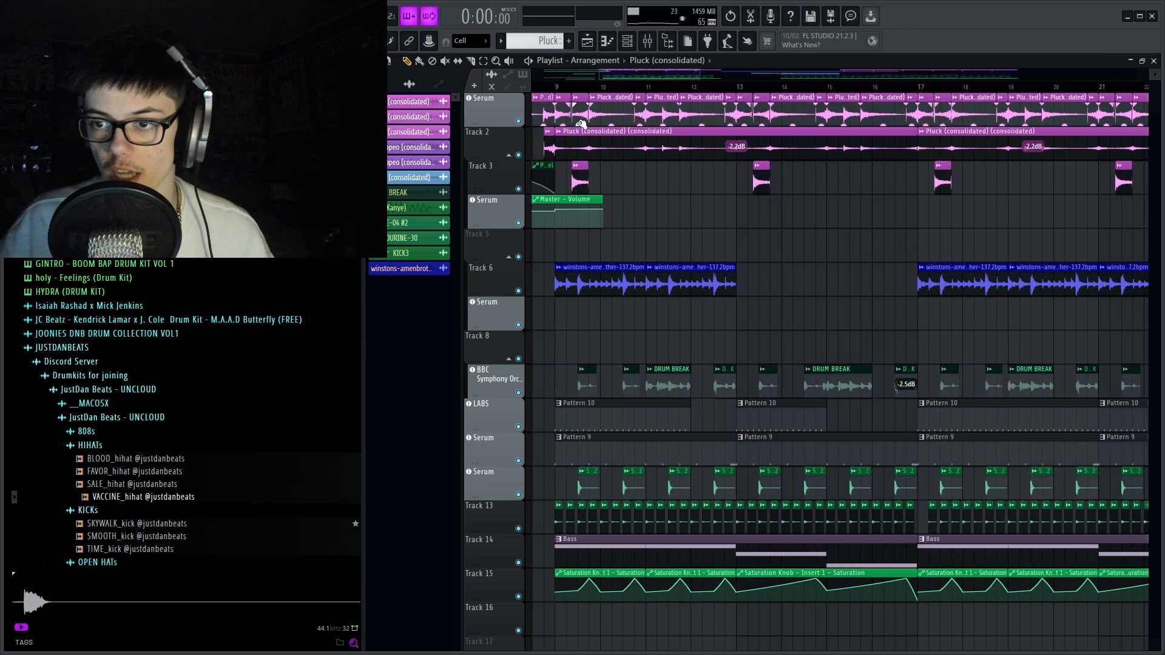
{"action": "scroll", "coordinate": [563, 112], "scroll_direction": "up", "scroll_amount": 4}
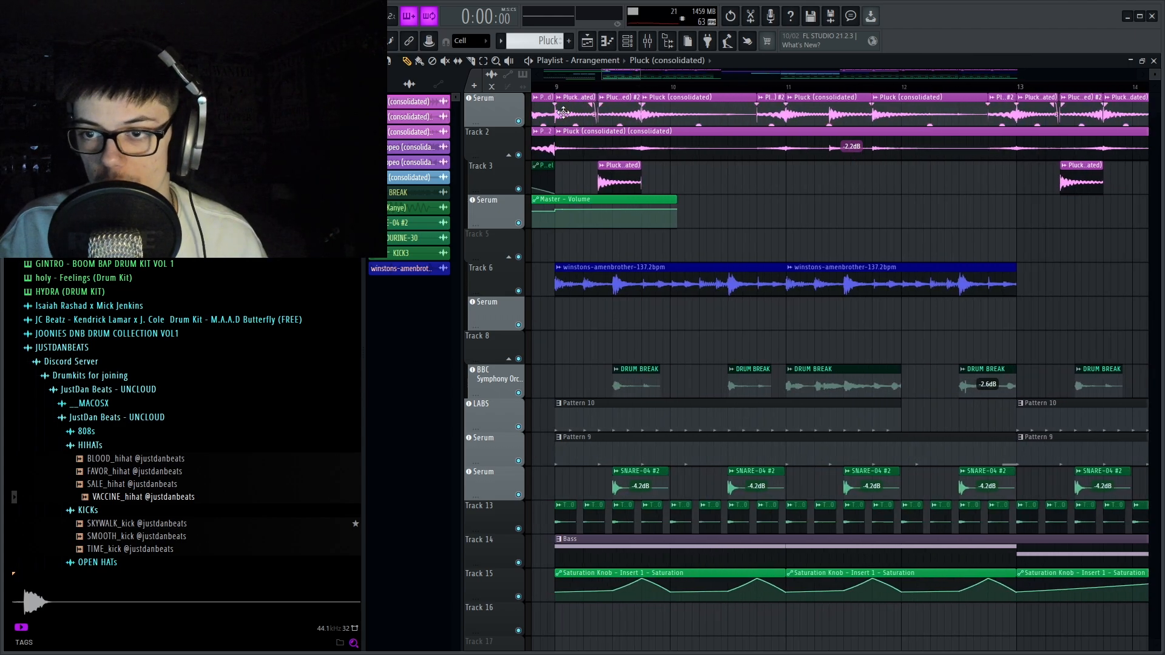
Solo the top Serum track, re-enable Track 3 and the Master - Volume track, and start playback from bar 9.
{"action": "left_click", "coordinate": [518, 120], "text": "ctrl"}
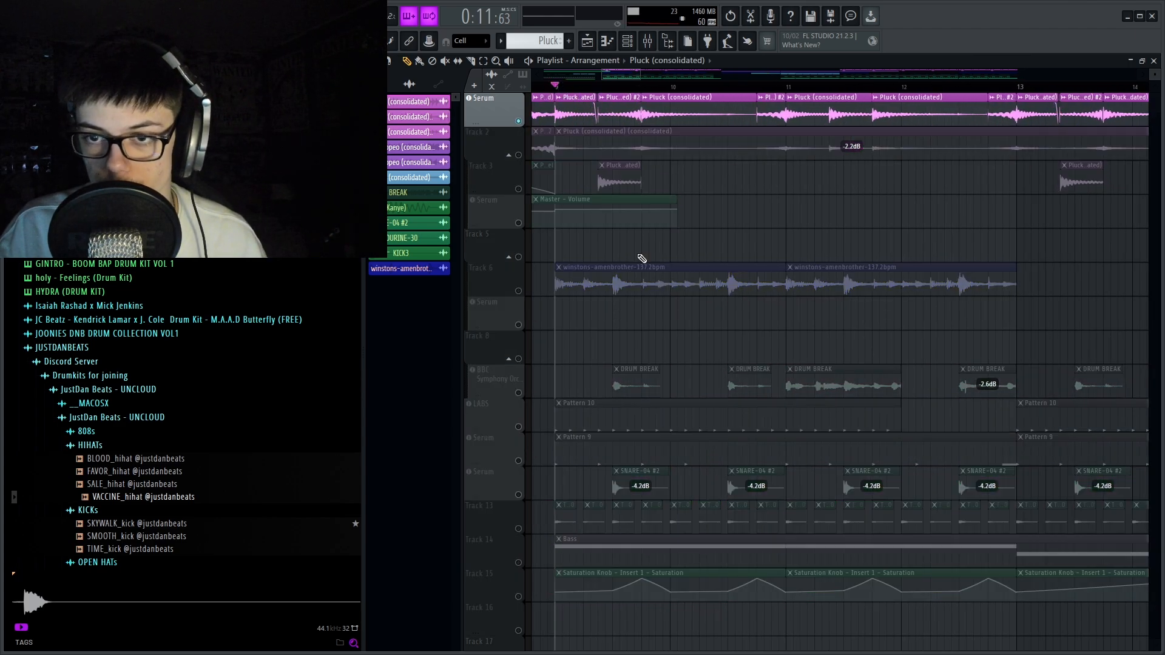
{"action": "left_click", "coordinate": [518, 188]}
{"action": "left_click", "coordinate": [518, 223]}
{"action": "key", "text": "space"}
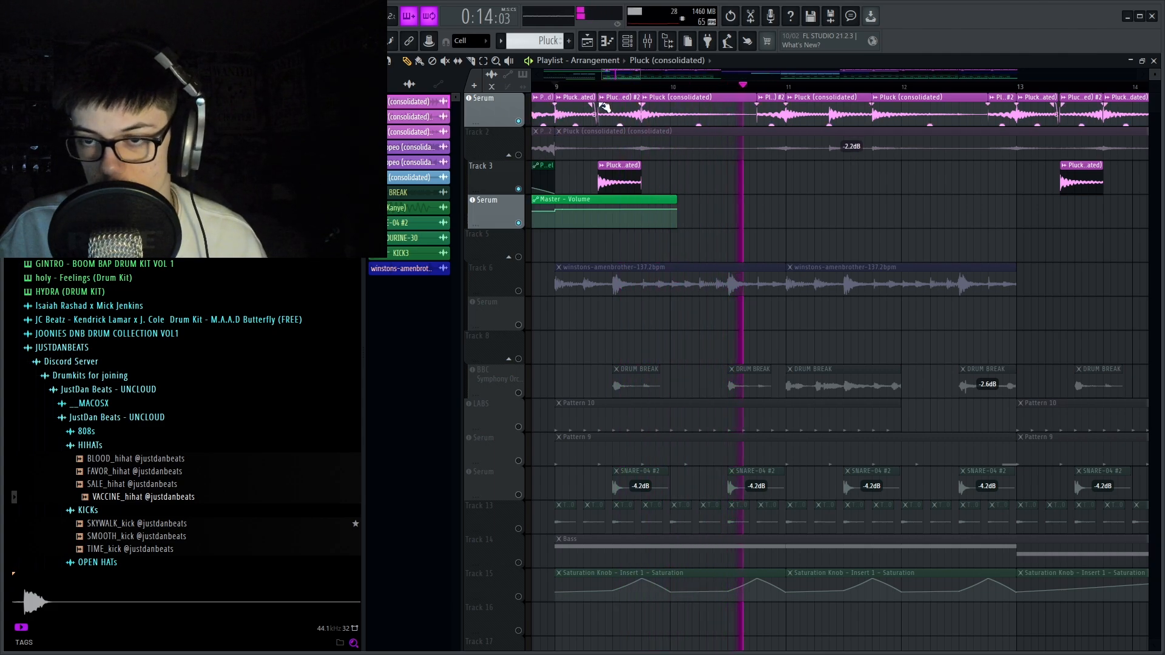
Listen to the soloed Pluck chops from bar 9 past bar 13 while following their clips, and stop playback.
{"action": "scroll", "coordinate": [624, 97], "scroll_direction": "down", "scroll_amount": 2}
{"action": "scroll", "coordinate": [806, 159], "scroll_direction": "down", "scroll_amount": 3}
{"action": "scroll", "coordinate": [643, 132], "scroll_direction": "up", "scroll_amount": 4}
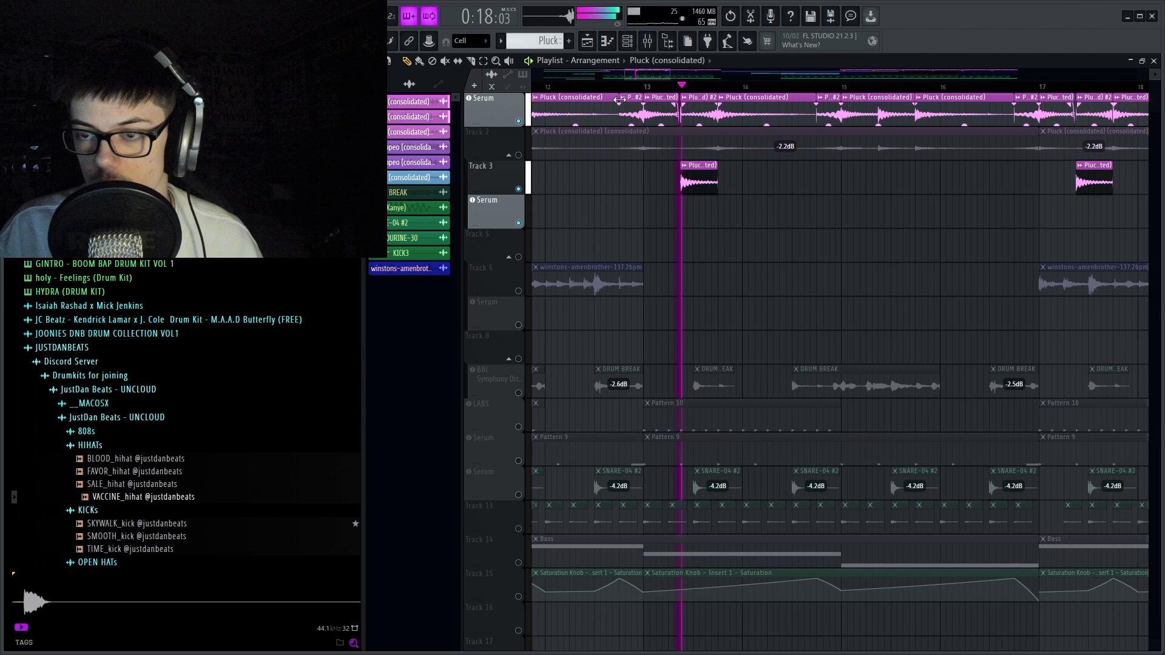
{"action": "scroll", "coordinate": [687, 112], "scroll_direction": "down", "scroll_amount": 3}
{"action": "scroll", "coordinate": [770, 149], "scroll_direction": "down", "scroll_amount": 5}
{"action": "key", "text": "space"}
{"action": "scroll", "coordinate": [670, 185], "scroll_direction": "up", "scroll_amount": 4}
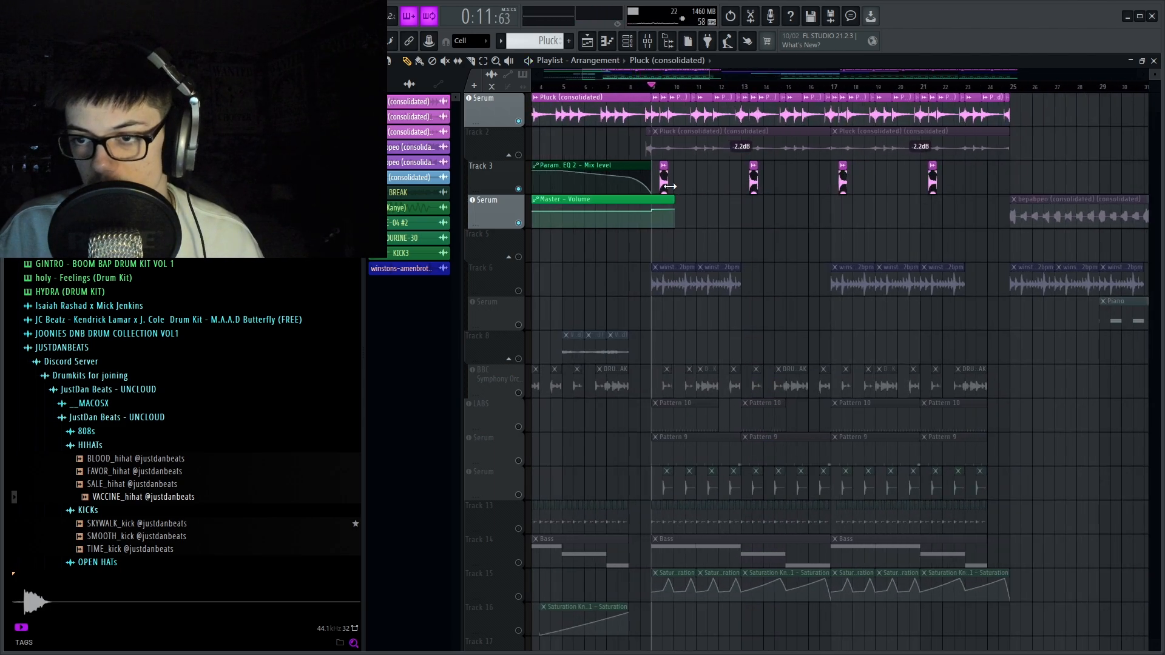
Select all the clips on Track 3 and briefly play them with the chopped Pluck from bar 9.
{"action": "left_click_drag", "start_coordinate": [1106, 180], "coordinate": [646, 169]}
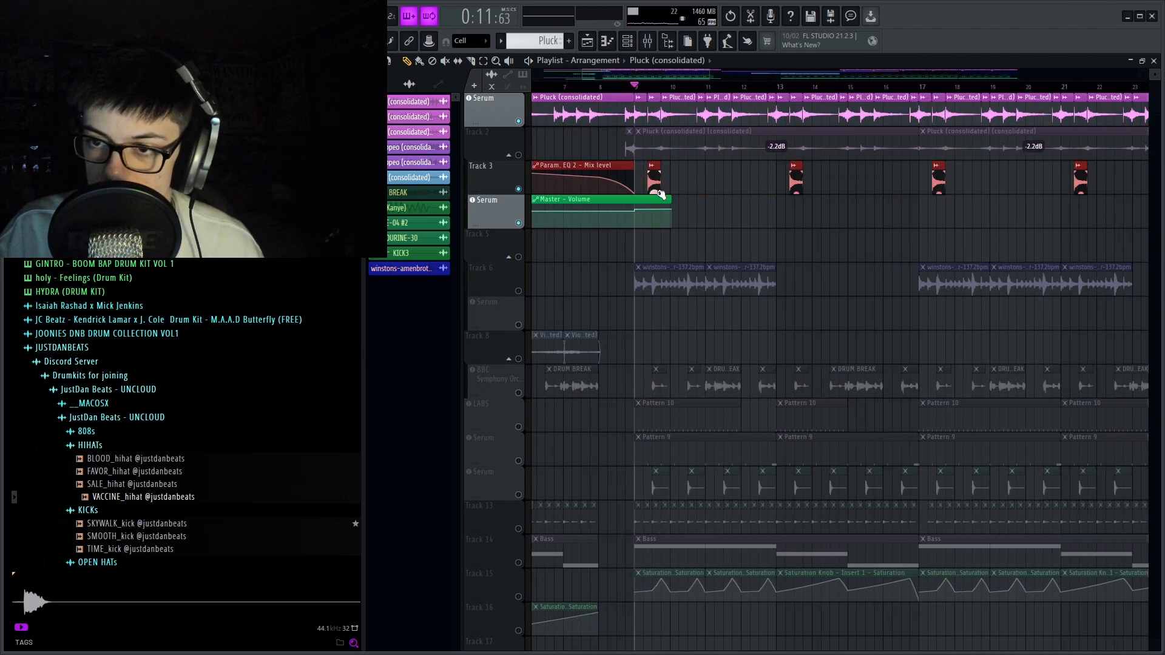
{"action": "scroll", "coordinate": [637, 151], "scroll_direction": "up", "scroll_amount": 4}
{"action": "key", "text": "space"}
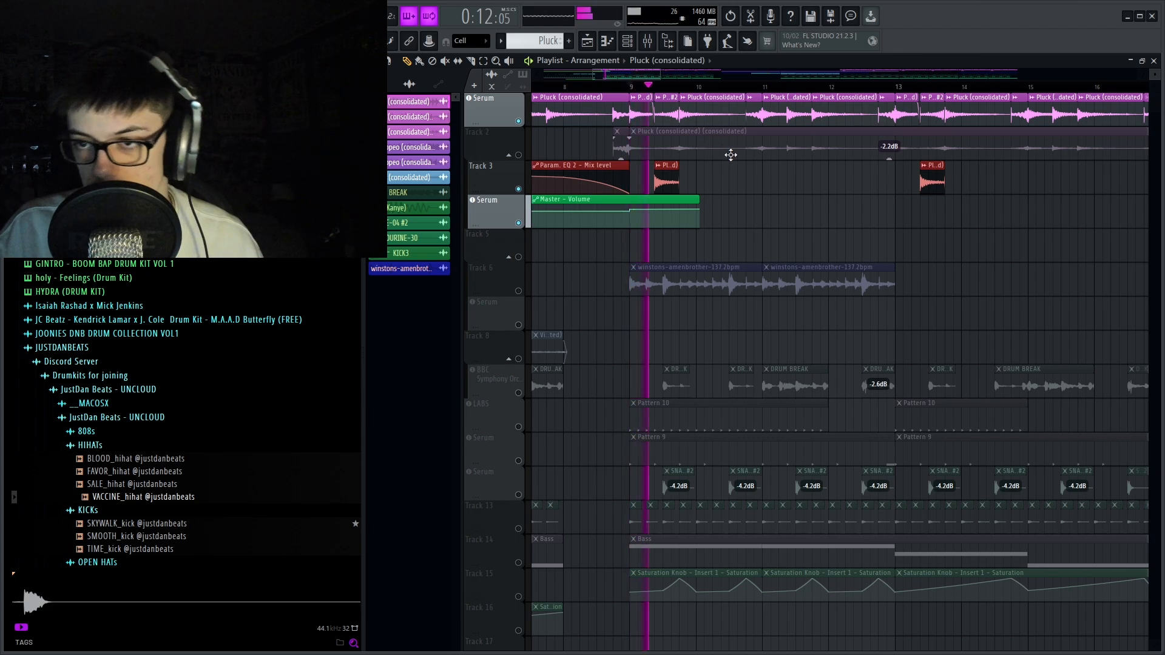
{"action": "key", "text": "space"}
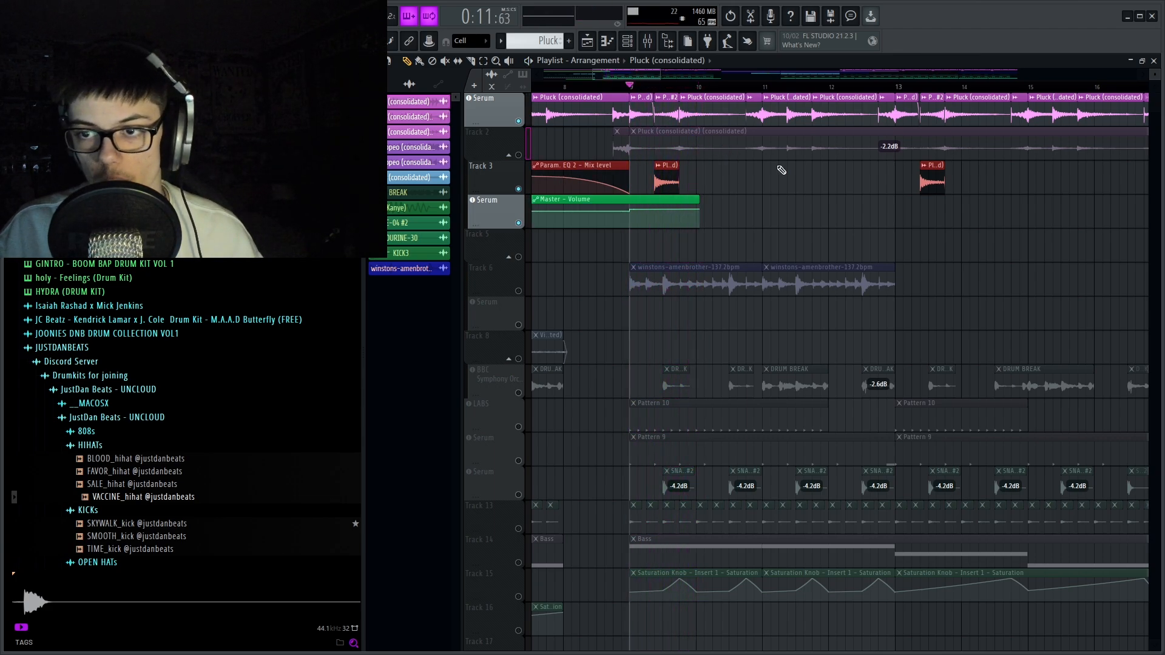
Unmute Track 2, inspect its consolidated Pluck clip's sample settings, and audition the Pluck layers together from bar 9.
{"action": "left_click", "coordinate": [520, 156]}
{"action": "double_click", "coordinate": [688, 150]}
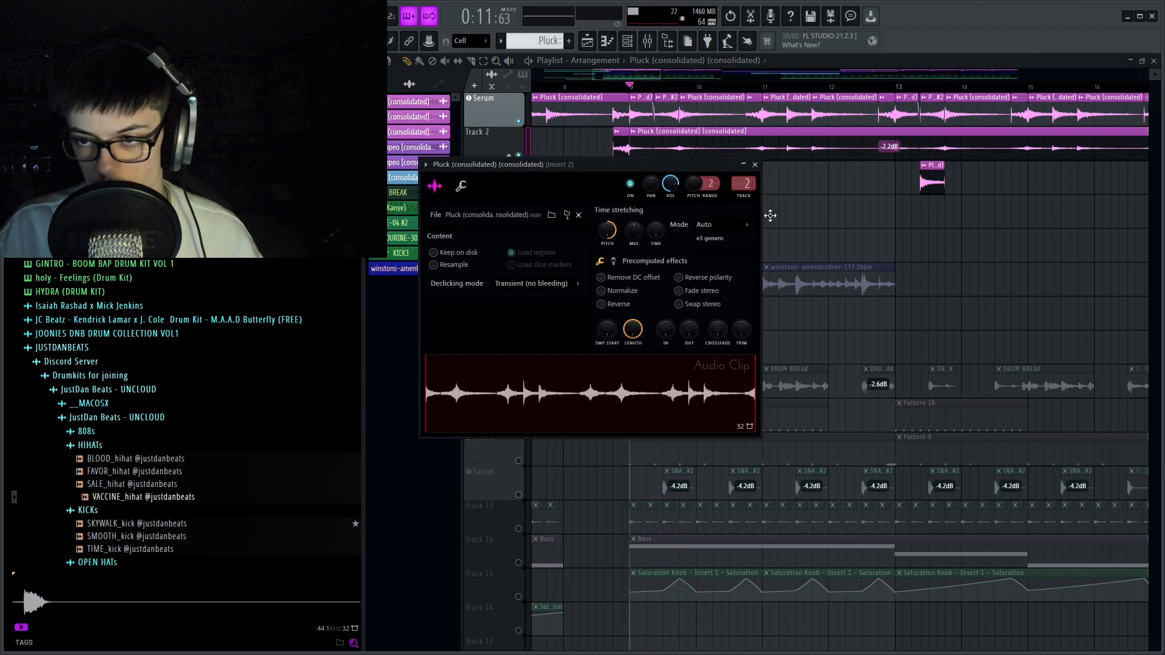
{"action": "key", "text": "Escape"}
{"action": "key", "text": "space"}
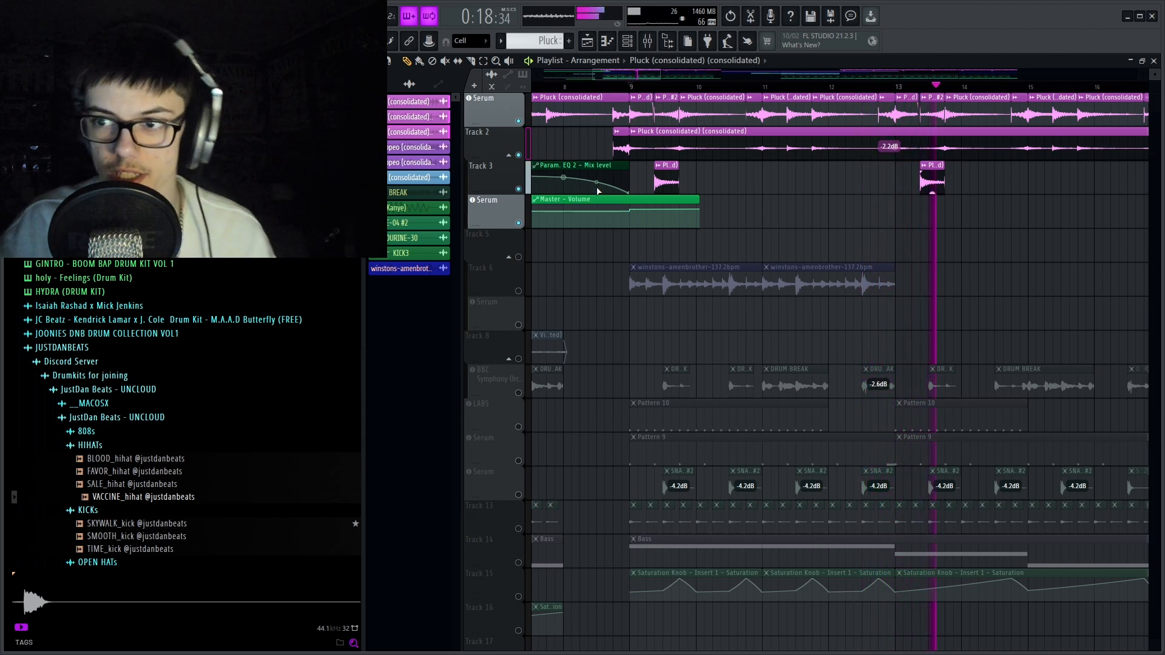
{"action": "key", "text": "space"}
Enable the BBC Symphony Orchestra track holding the DRUM BREAK clips and start playback from bar 9.
{"action": "scroll", "coordinate": [560, 357], "scroll_direction": "down", "scroll_amount": 4}
{"action": "scroll", "coordinate": [558, 352], "scroll_direction": "down", "scroll_amount": 2}
{"action": "scroll", "coordinate": [564, 335], "scroll_direction": "down", "scroll_amount": 3}
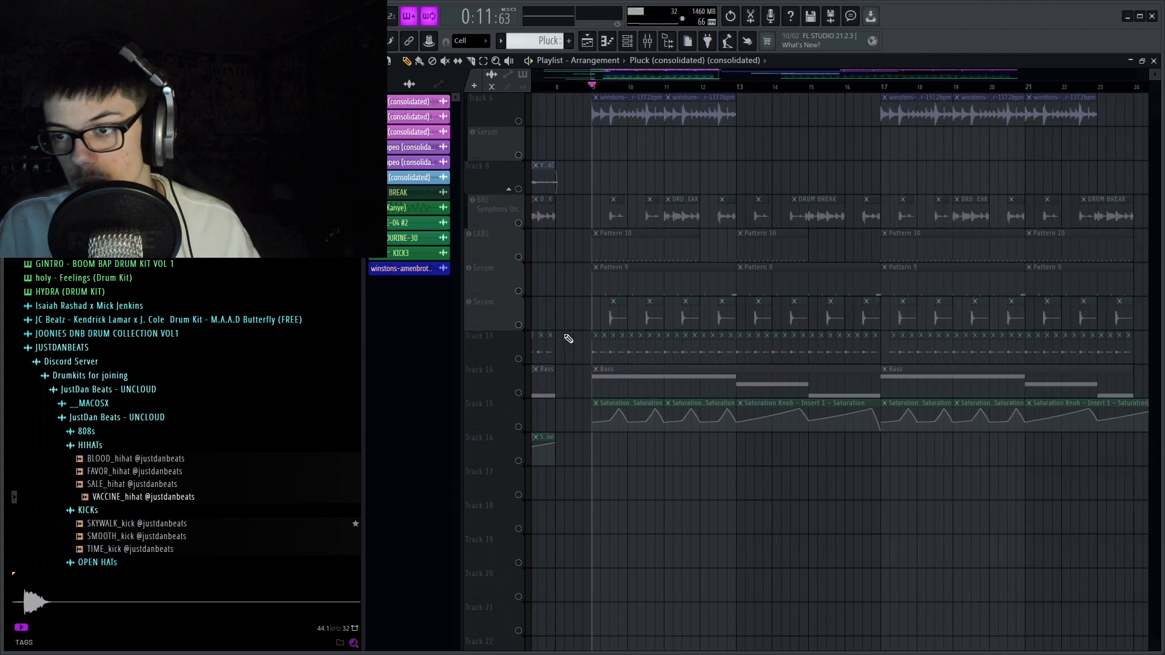
{"action": "scroll", "coordinate": [749, 235], "scroll_direction": "up", "scroll_amount": 2}
{"action": "scroll", "coordinate": [798, 232], "scroll_direction": "down", "scroll_amount": 3}
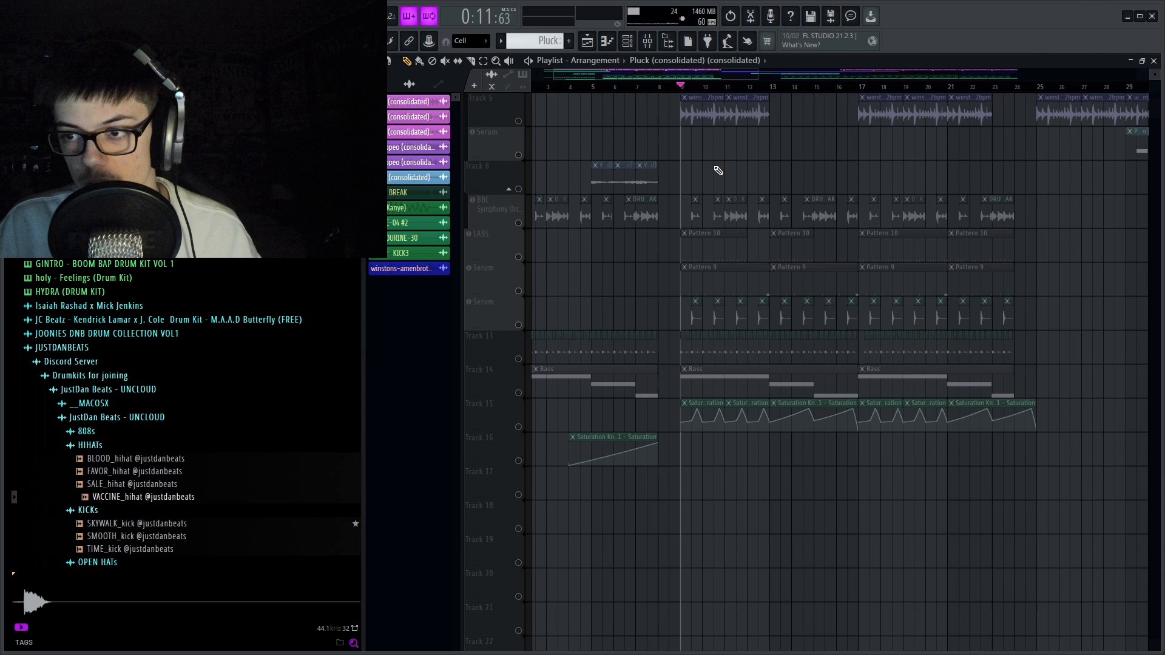
{"action": "scroll", "coordinate": [711, 174], "scroll_direction": "up", "scroll_amount": 3}
{"action": "left_click", "coordinate": [518, 224]}
{"action": "scroll", "coordinate": [817, 221], "scroll_direction": "up", "scroll_amount": 3}
{"action": "key", "text": "space"}
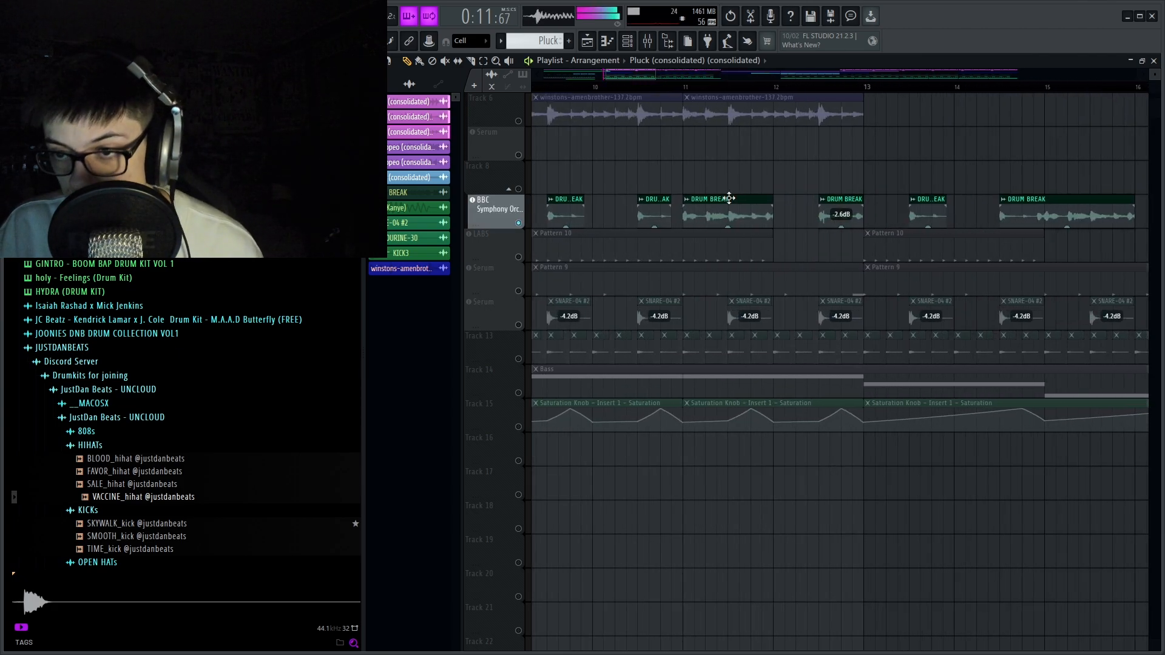
Listen to the drum breaks until playback passes bar 13, stop, and open the sample settings of a DRUM BREAK clip.
{"action": "scroll", "coordinate": [731, 198], "scroll_direction": "down", "scroll_amount": 2}
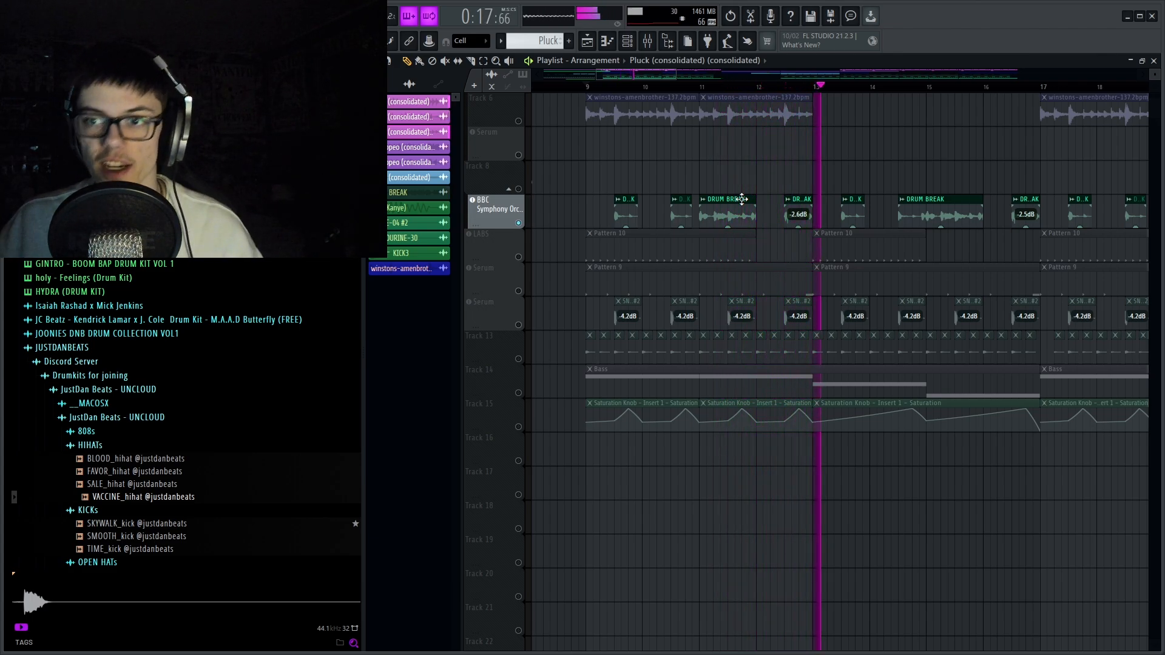
{"action": "key", "text": "space"}
{"action": "double_click", "coordinate": [741, 199]}
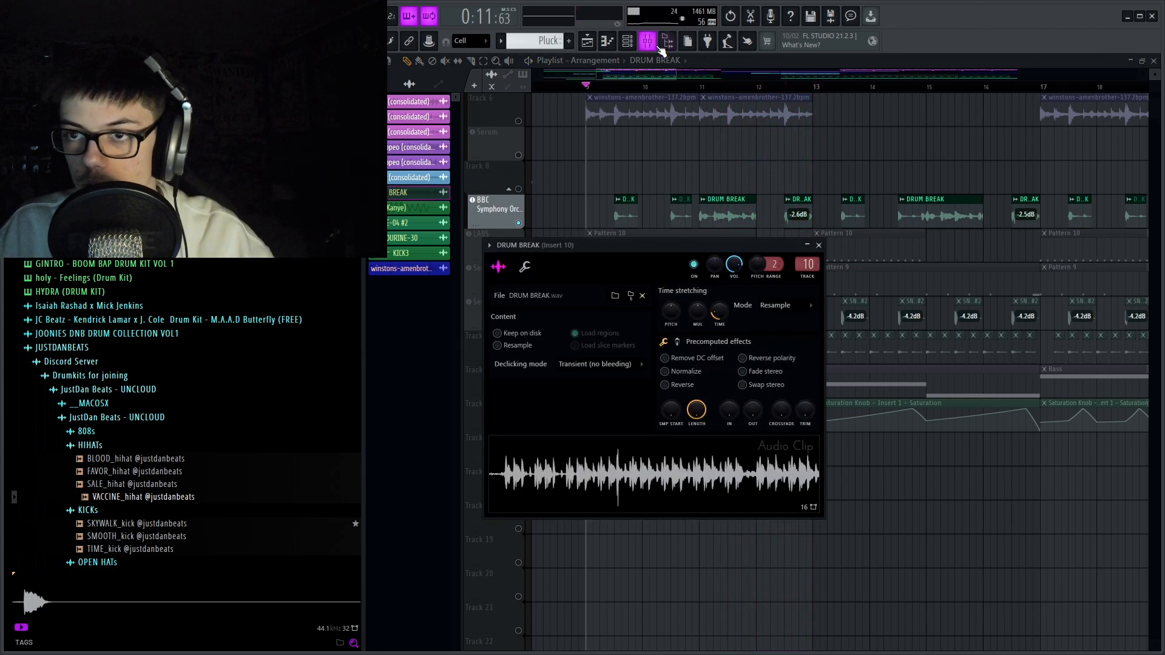
Inspect the Fruity parametric EQ 2 on Insert 10, trying a cut at about 2423 Hz and undoing it.
{"action": "left_click", "coordinate": [656, 44]}
{"action": "left_click", "coordinate": [1117, 100]}
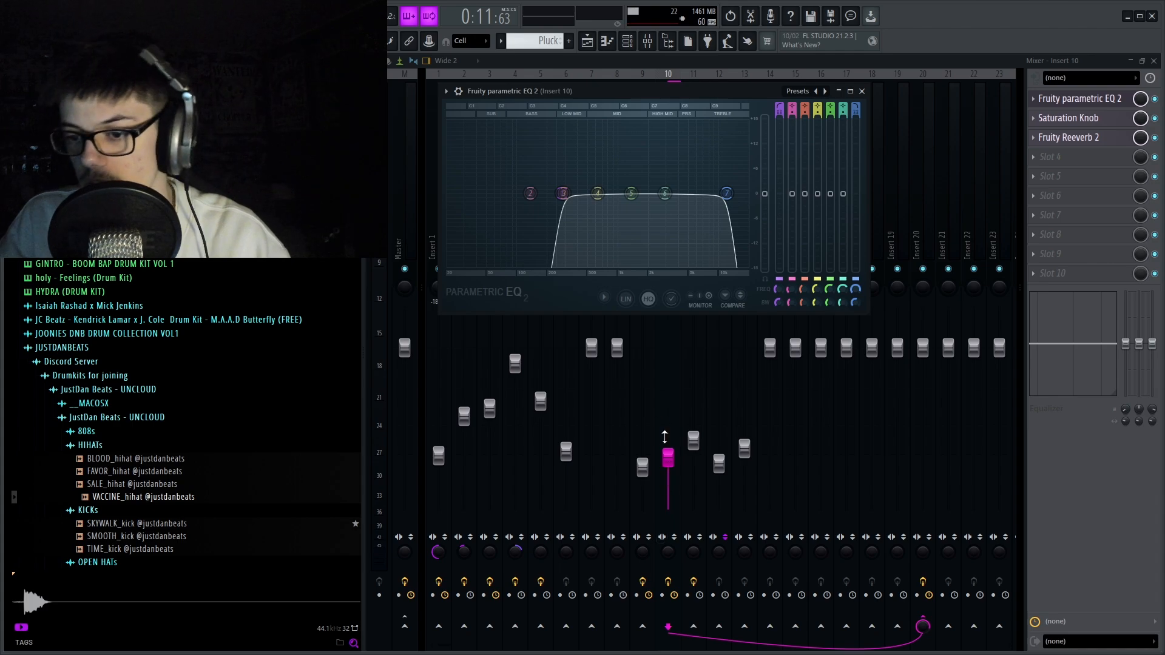
{"action": "left_click_drag", "start_coordinate": [662, 201], "coordinate": [658, 223]}
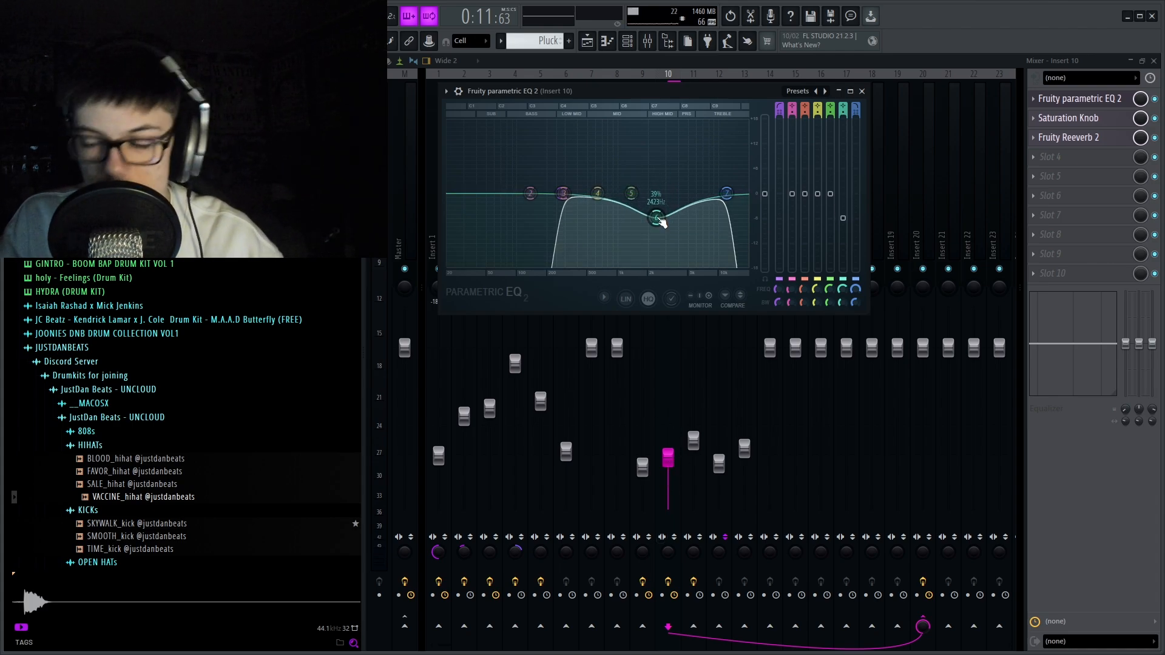
{"action": "key", "text": "ctrl+z"}
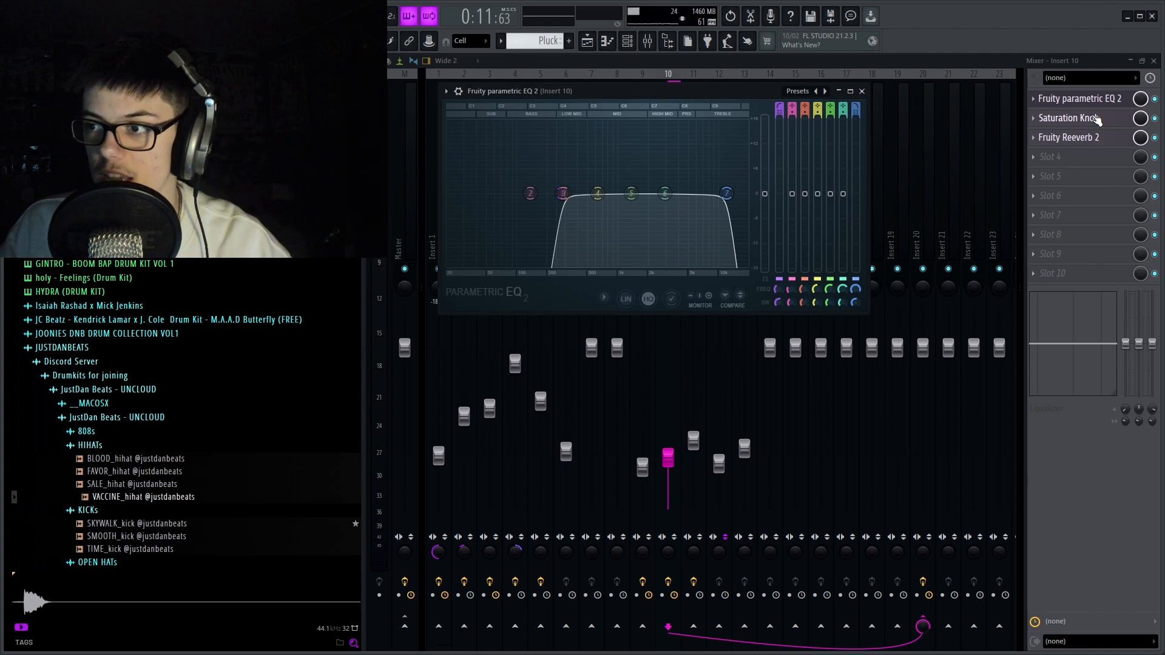
{"action": "left_click", "coordinate": [862, 92]}
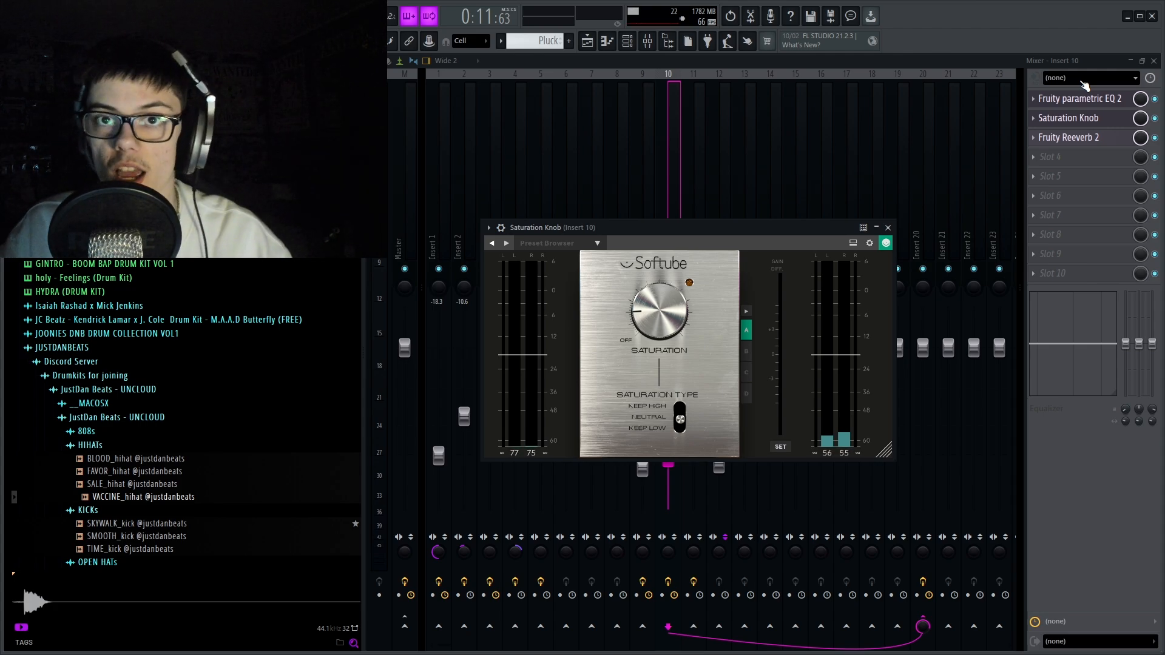
Inspect the Fruity Reeverb 2 settings on the drum break's Insert 10 and close the effect.
{"action": "left_click", "coordinate": [1068, 137]}
{"action": "left_click_drag", "start_coordinate": [932, 143], "coordinate": [651, 120]}
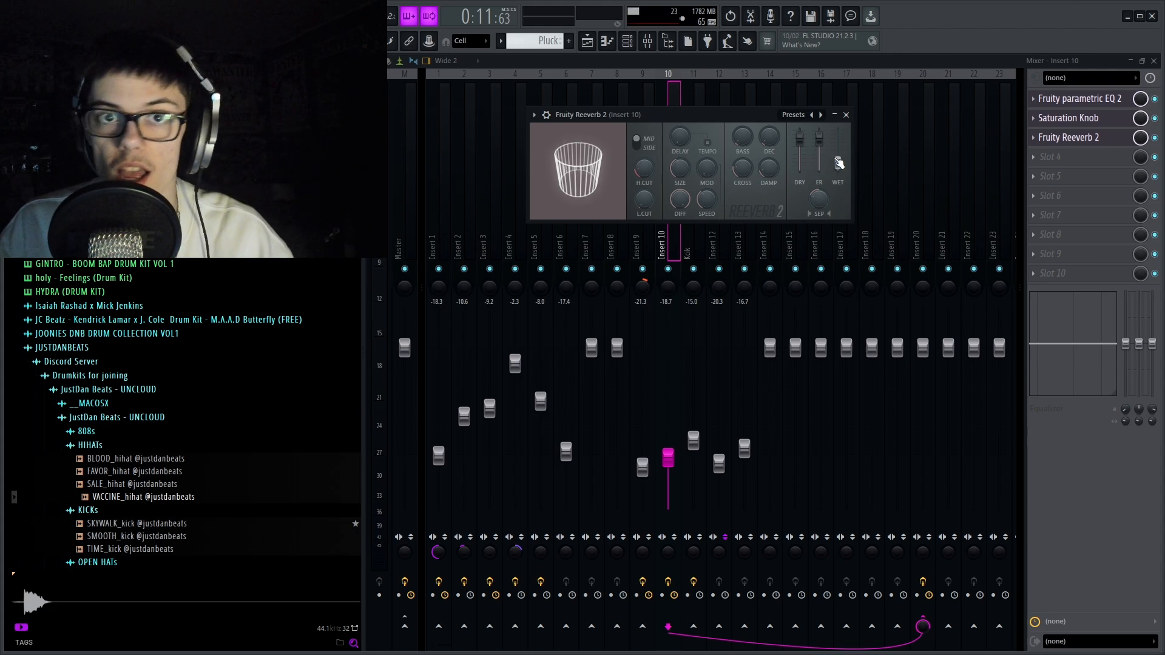
{"action": "left_click", "coordinate": [846, 115]}
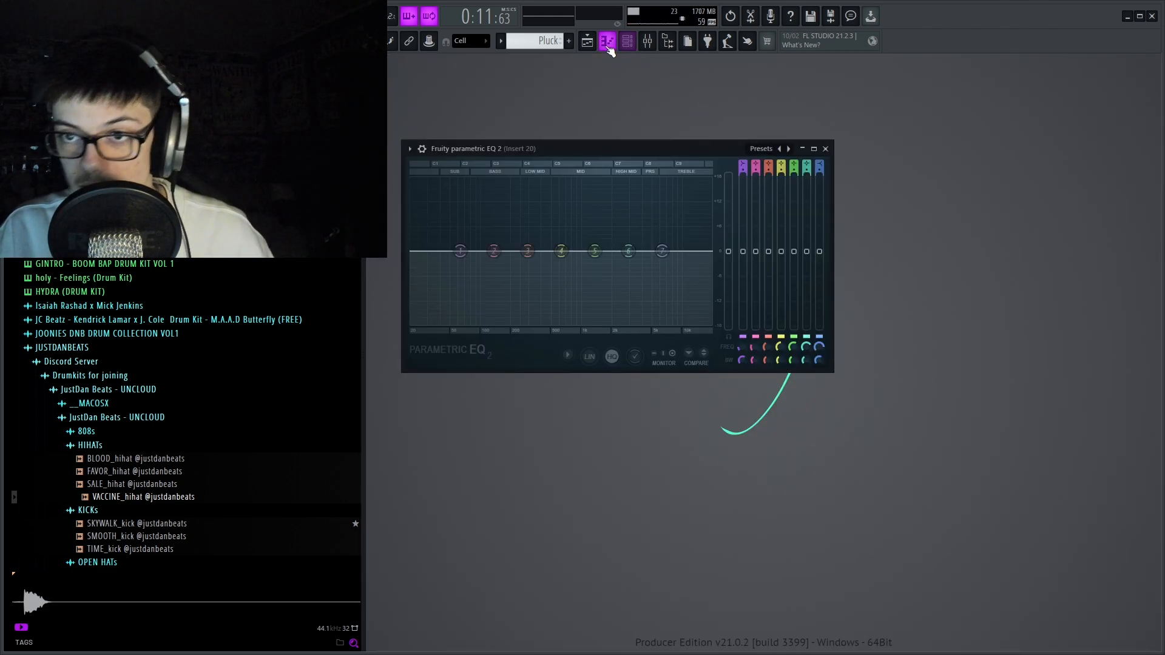
Return to the playlist, unmute the tambourine clips on Track 13, and briefly play them with the drum breaks from bar 9.
{"action": "left_click", "coordinate": [607, 47]}
{"action": "left_click", "coordinate": [589, 46]}
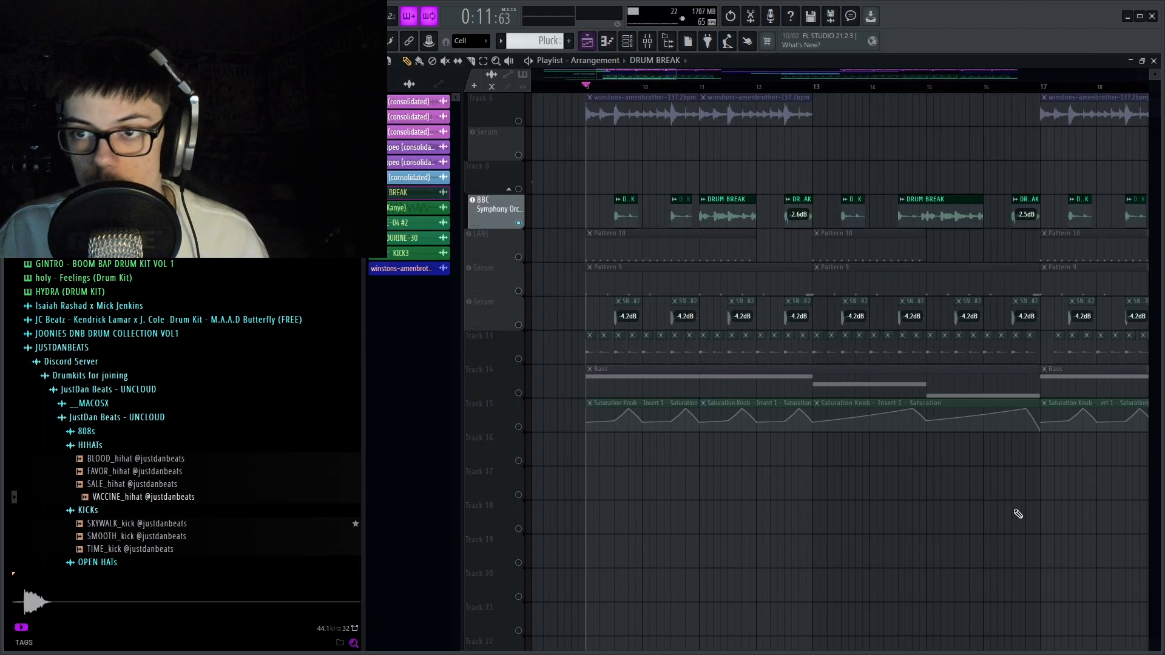
{"action": "left_click", "coordinate": [525, 352]}
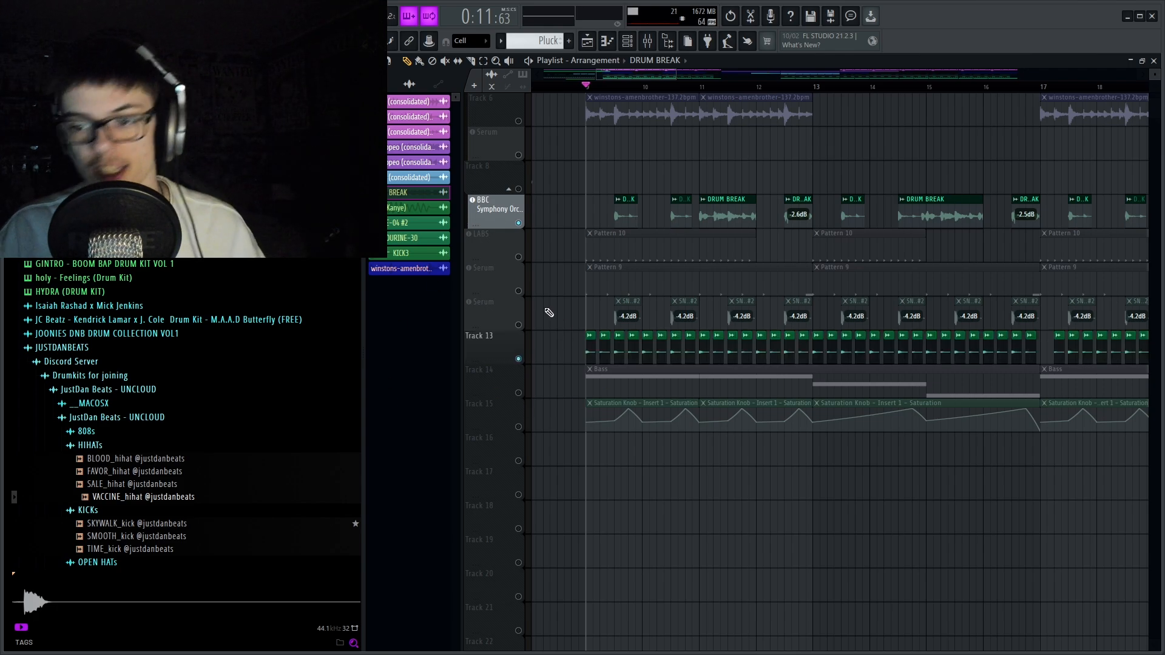
{"action": "key", "text": "space"}
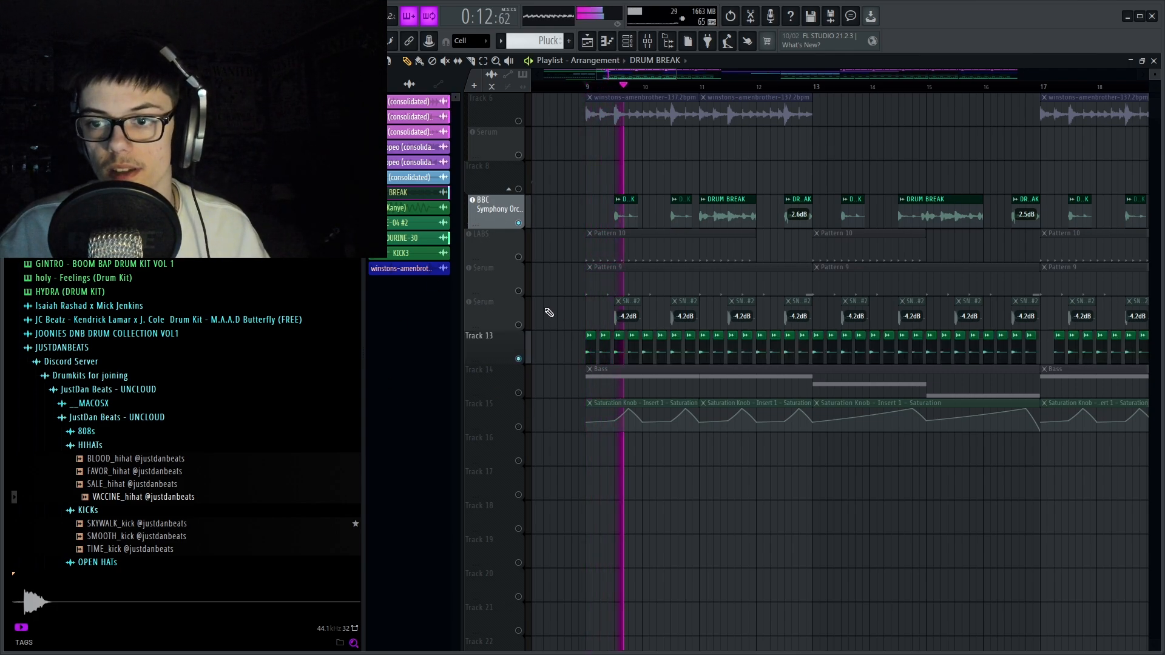
{"action": "key", "text": "space"}
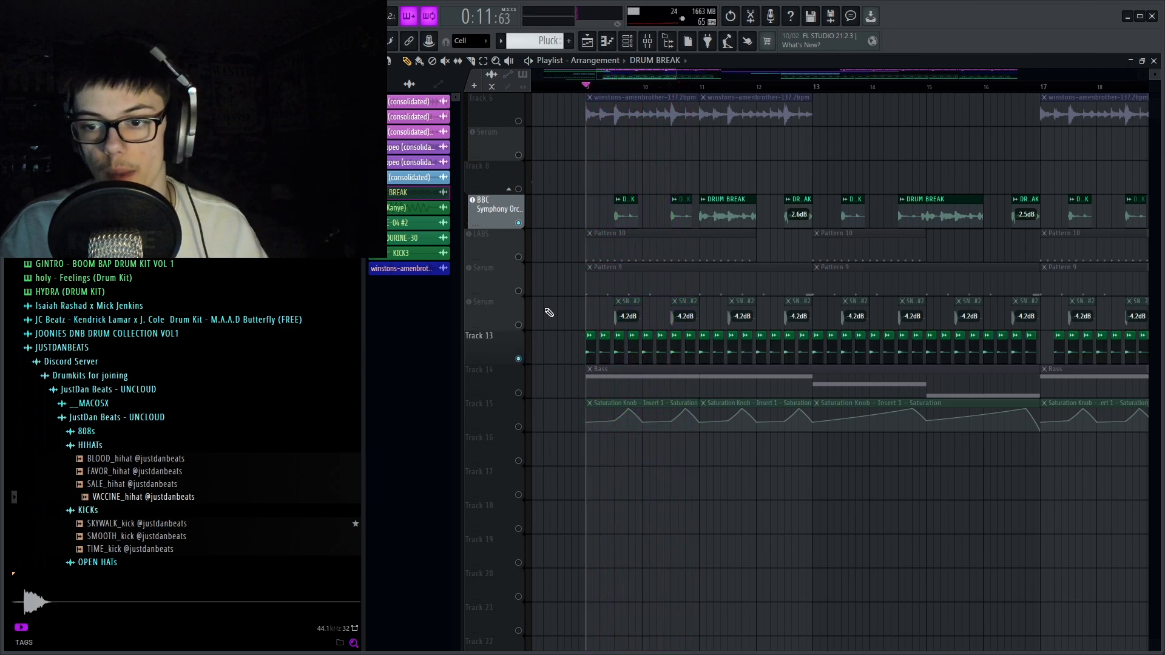
Examine the tambourine clips on Track 13 up close, select those from bar 9 to bar 13, and clear the selection.
{"action": "scroll", "coordinate": [549, 312], "scroll_direction": "up", "scroll_amount": 5}
{"action": "scroll", "coordinate": [692, 297], "scroll_direction": "down", "scroll_amount": 6}
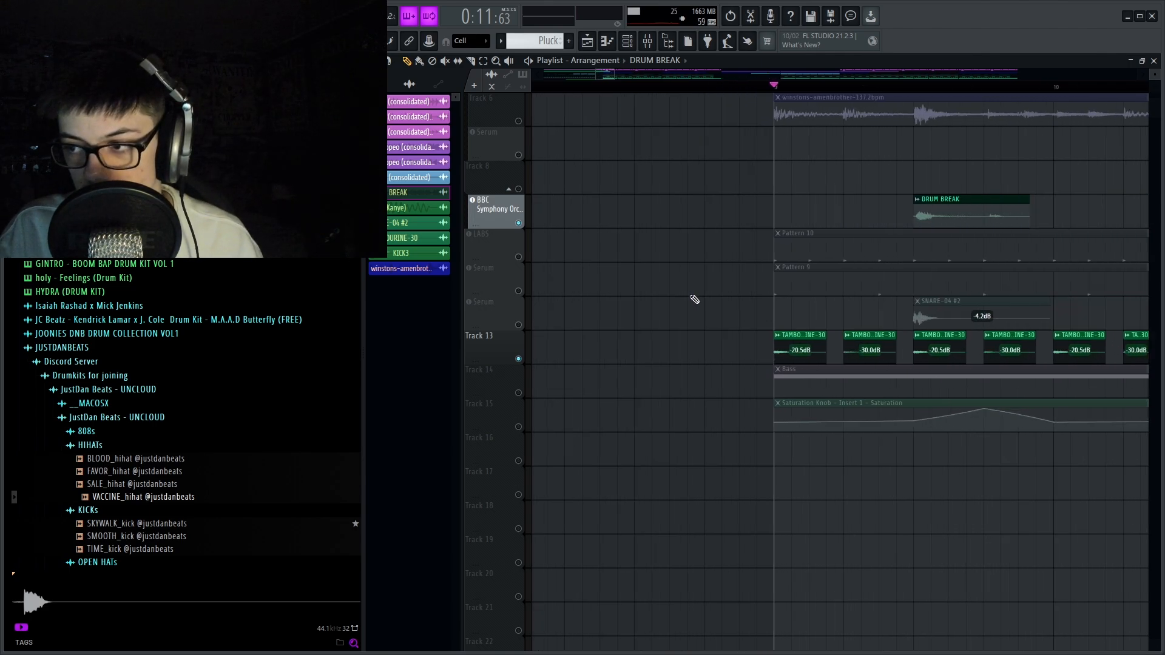
{"action": "scroll", "coordinate": [625, 335], "scroll_direction": "up", "scroll_amount": 2}
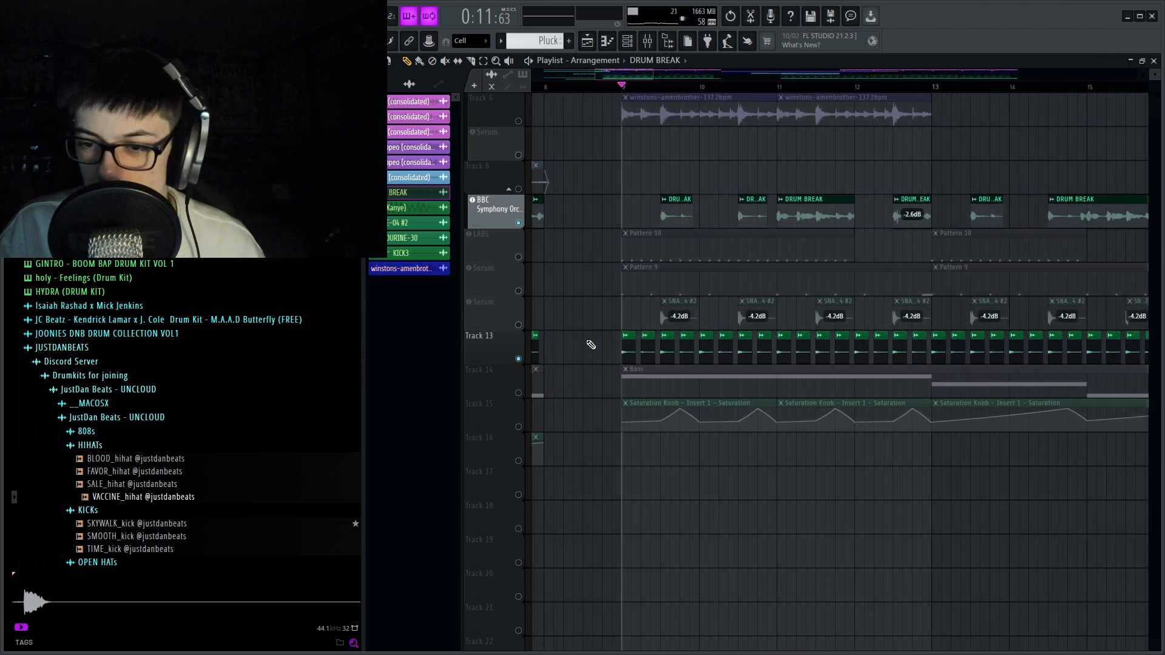
{"action": "left_click_drag", "start_coordinate": [590, 344], "coordinate": [904, 352]}
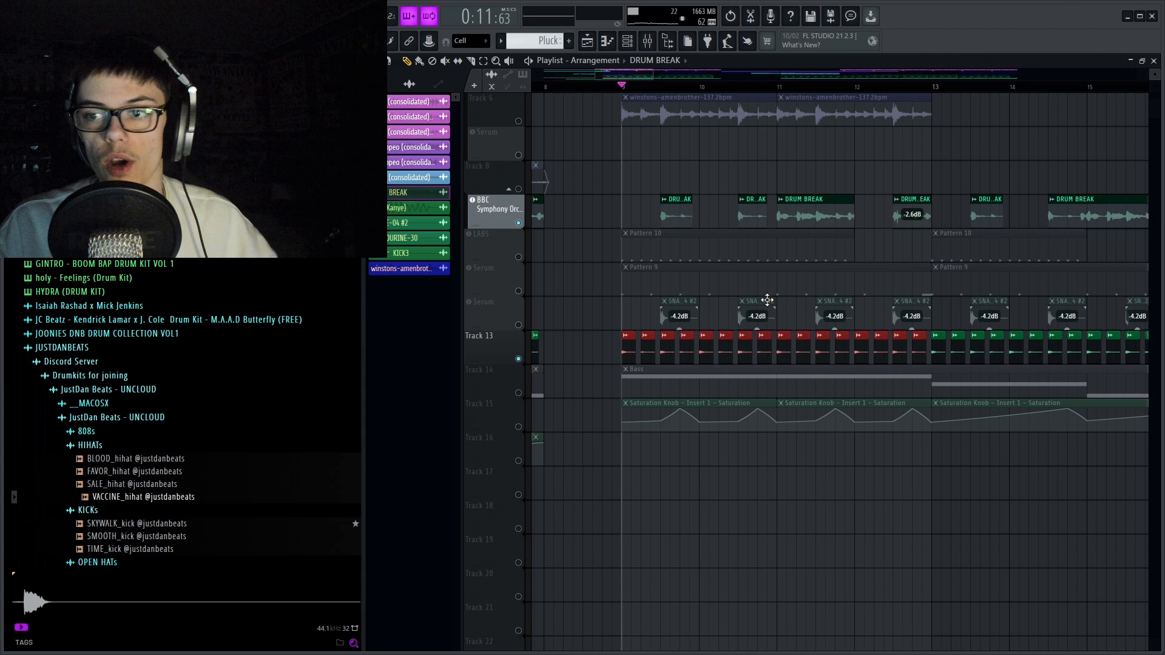
{"action": "left_click", "coordinate": [706, 151]}
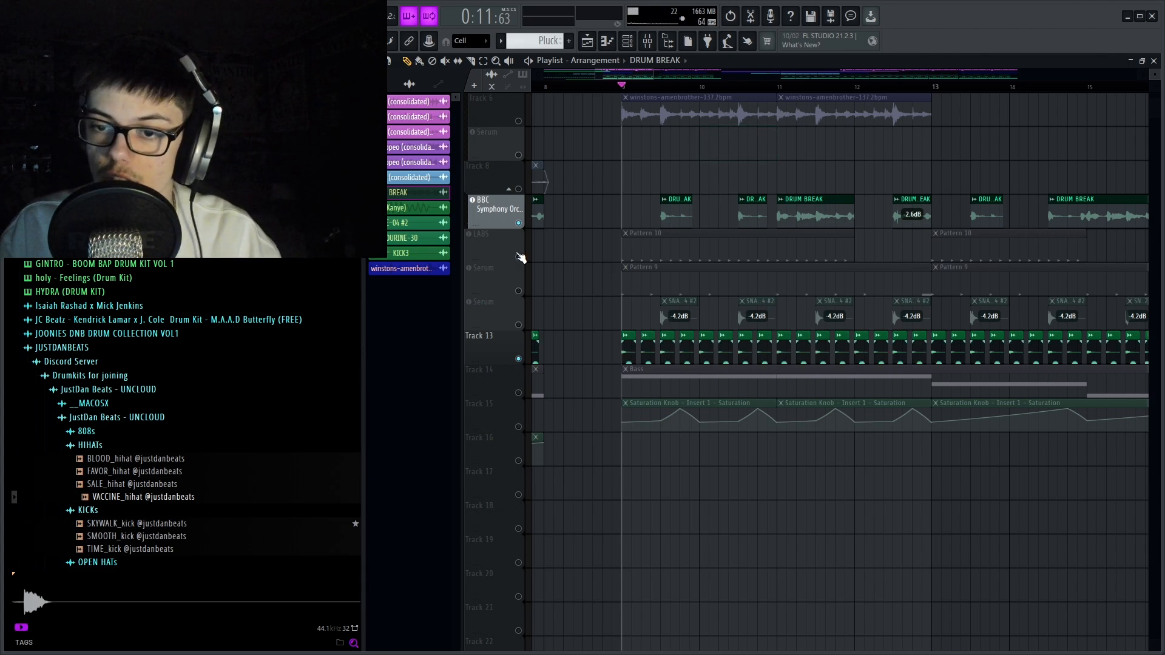
Unmute the Serum track holding Pattern 9 and audition it with the drum breaks and tambourine from bar 9.
{"action": "left_click", "coordinate": [519, 292]}
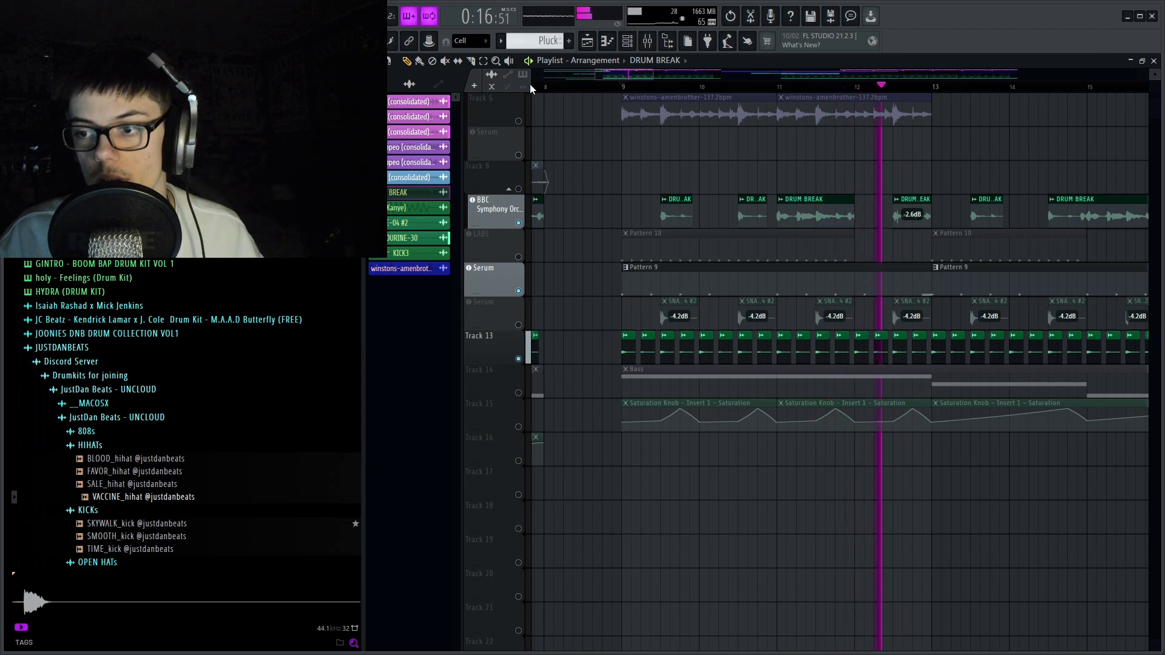
{"action": "key", "text": "space"}
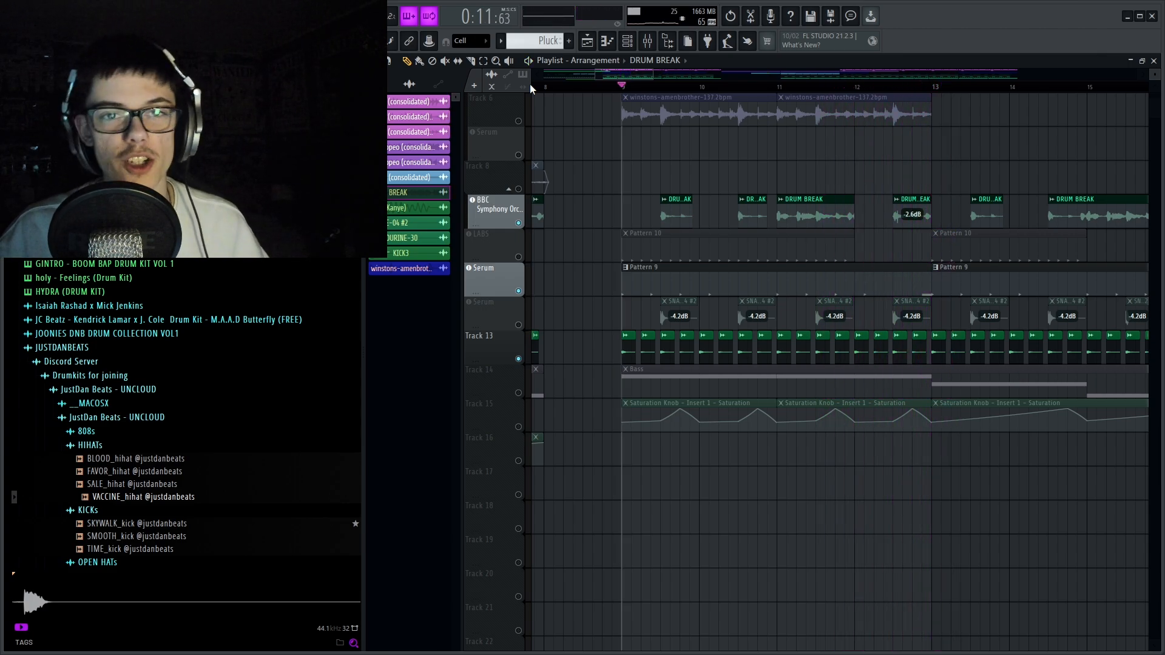
Inspect the Fruity peak controller on the kick's mixer track, Insert 11, and return to the playlist.
{"action": "key", "text": "F9"}
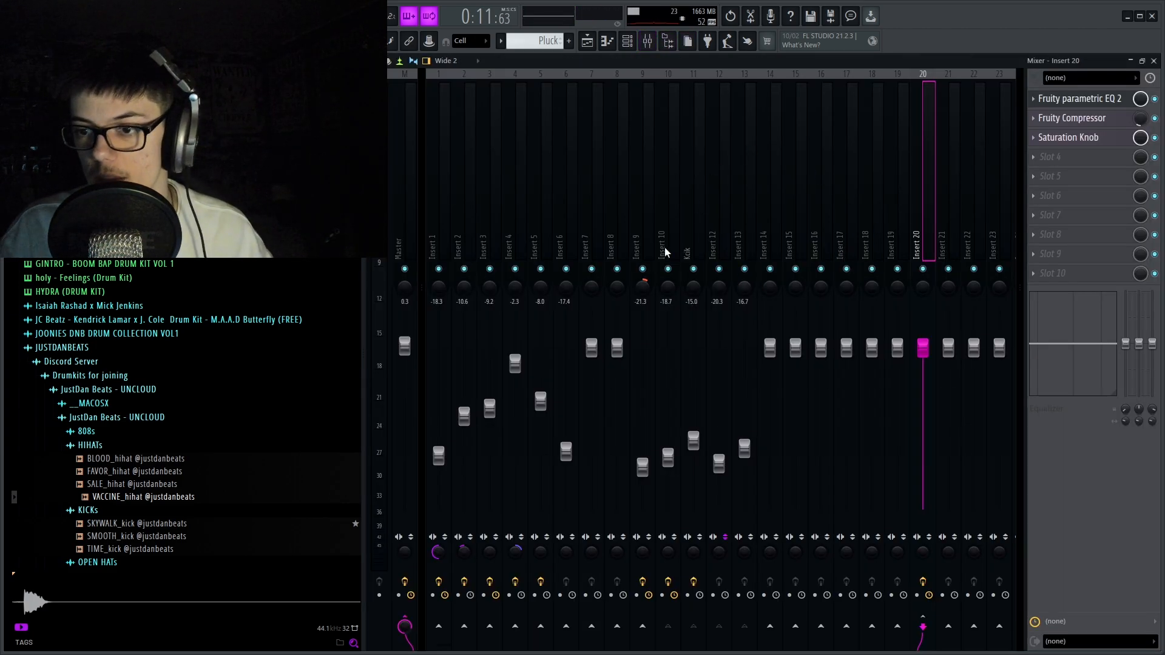
{"action": "left_click", "coordinate": [700, 218]}
{"action": "left_click", "coordinate": [1077, 100]}
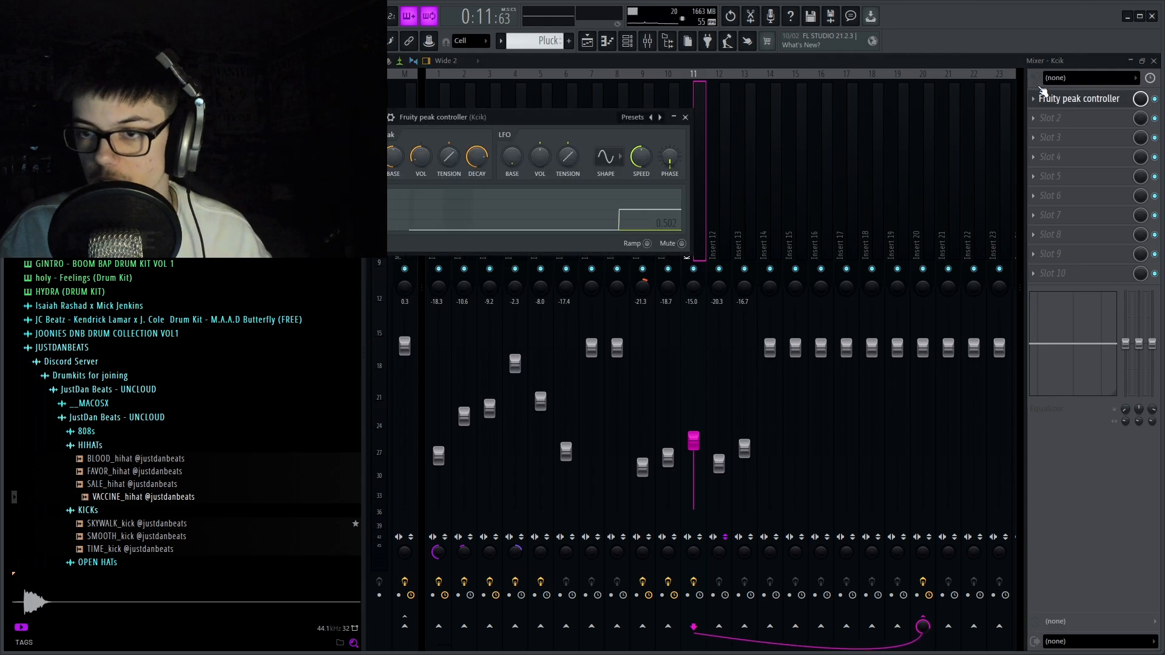
{"action": "left_click_drag", "start_coordinate": [487, 115], "coordinate": [594, 162]}
{"action": "key", "text": "Escape"}
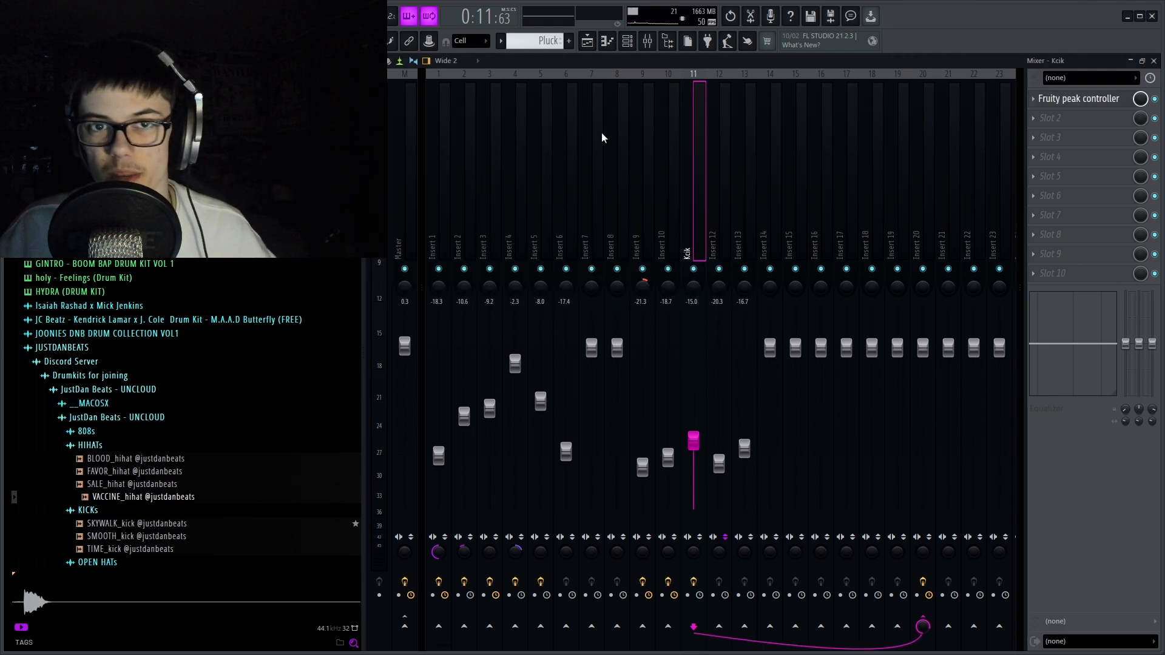
{"action": "key", "text": "Escape"}
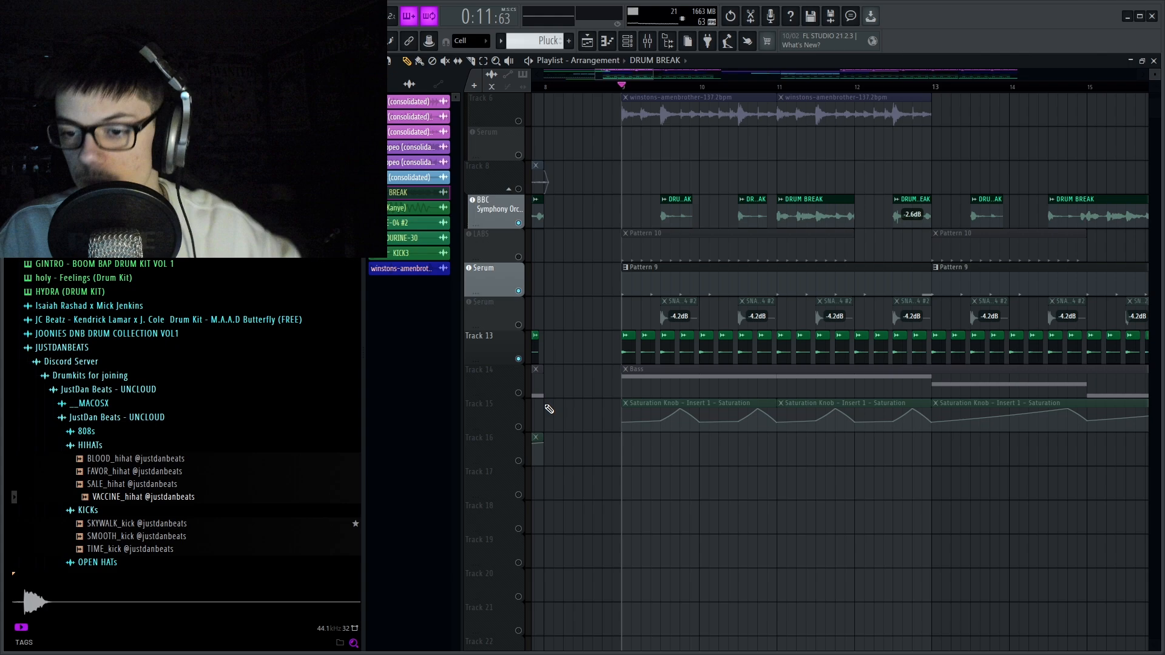
Unmute the Serum track holding the SNARE-04 #2 clips and play the drums from bar 9.
{"action": "left_click", "coordinate": [518, 324]}
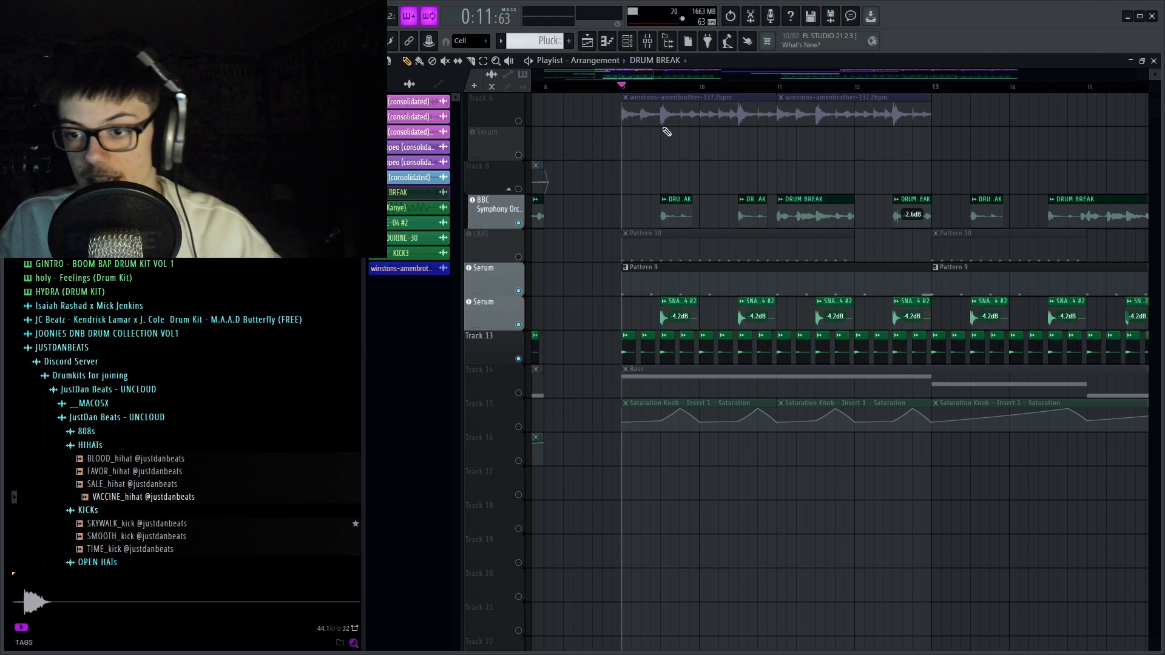
{"action": "key", "text": "space"}
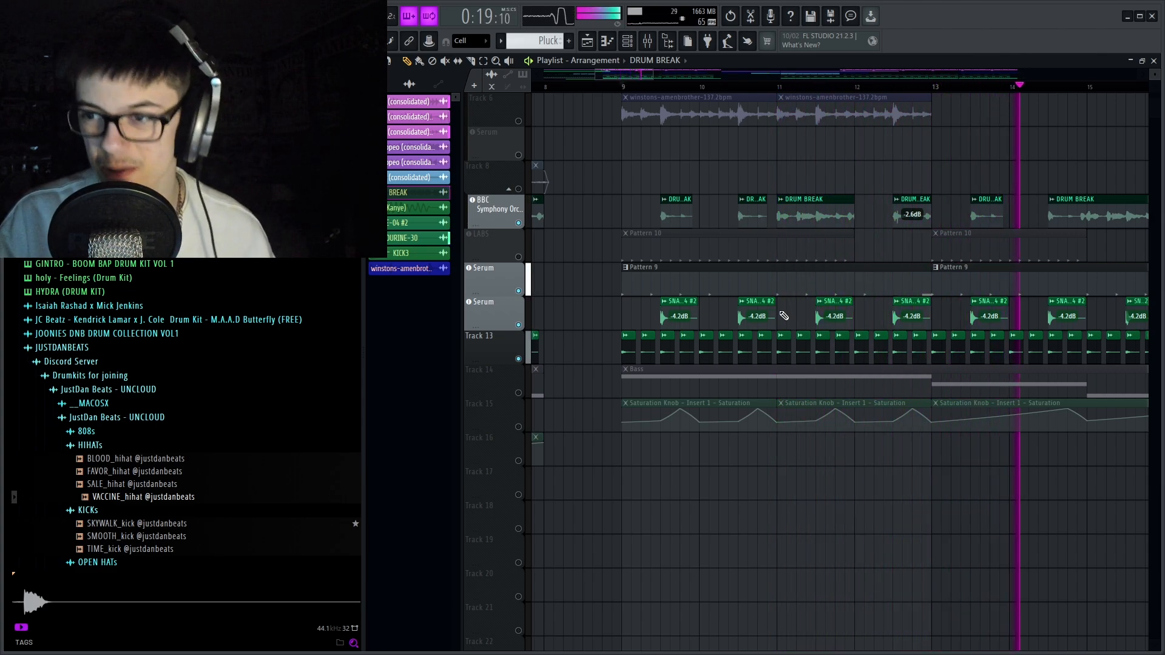
Unmute the winstons-amenbrother clips on Track 6, deselect them, and audition them with the other drums from bar 9.
{"action": "scroll", "coordinate": [726, 253], "scroll_direction": "down", "scroll_amount": 4}
{"action": "scroll", "coordinate": [726, 253], "scroll_direction": "up", "scroll_amount": 4}
{"action": "scroll", "coordinate": [694, 236], "scroll_direction": "up", "scroll_amount": 3}
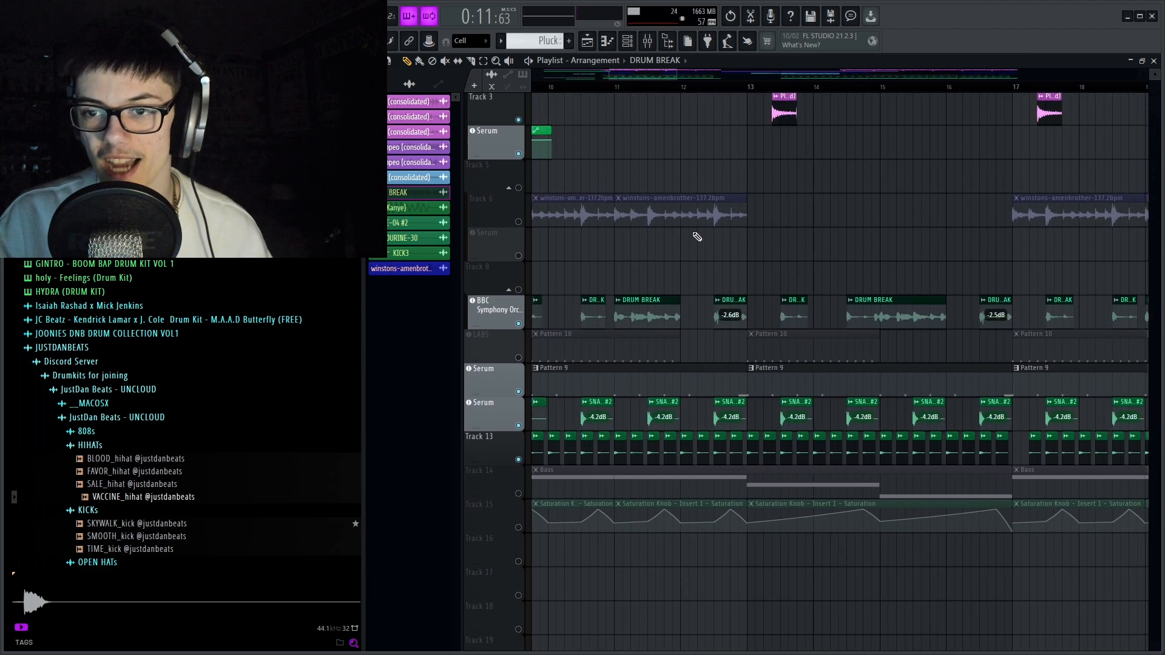
{"action": "scroll", "coordinate": [752, 244], "scroll_direction": "down", "scroll_amount": 2}
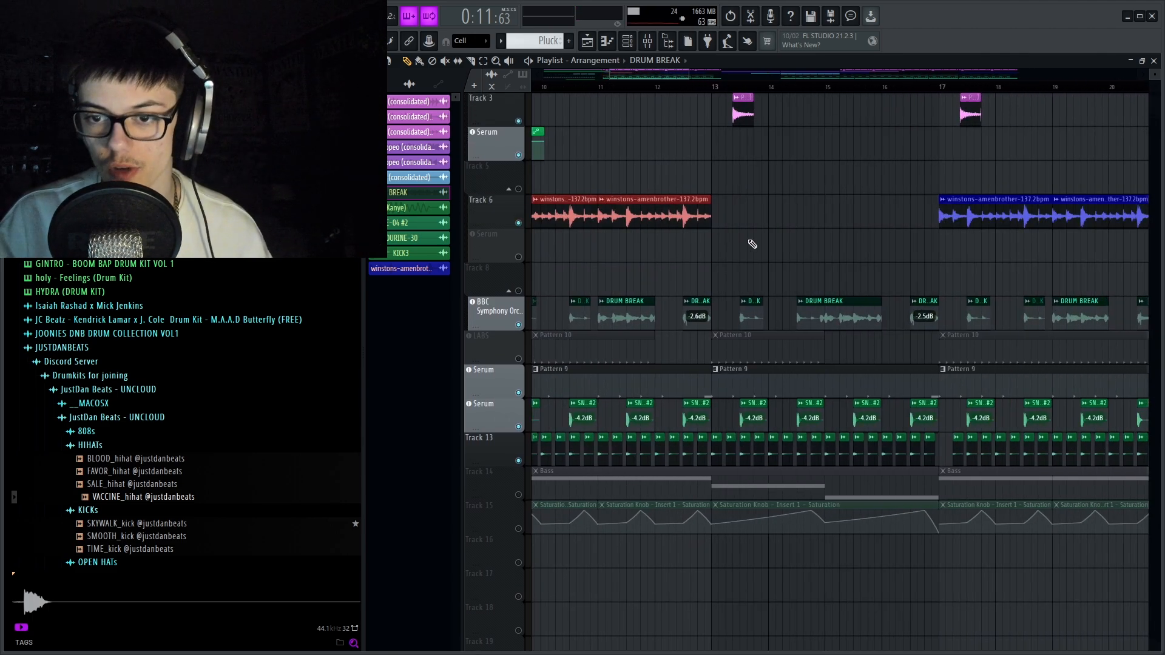
{"action": "left_click", "coordinate": [673, 146]}
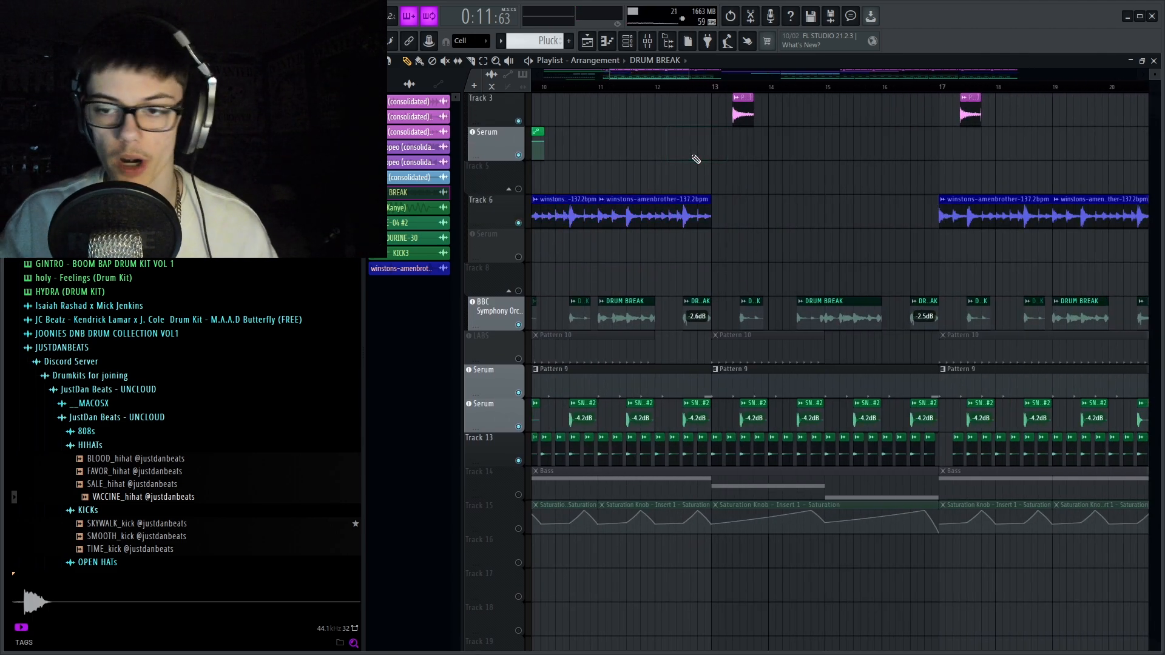
{"action": "scroll", "coordinate": [716, 173], "scroll_direction": "down", "scroll_amount": 3}
{"action": "key", "text": "space"}
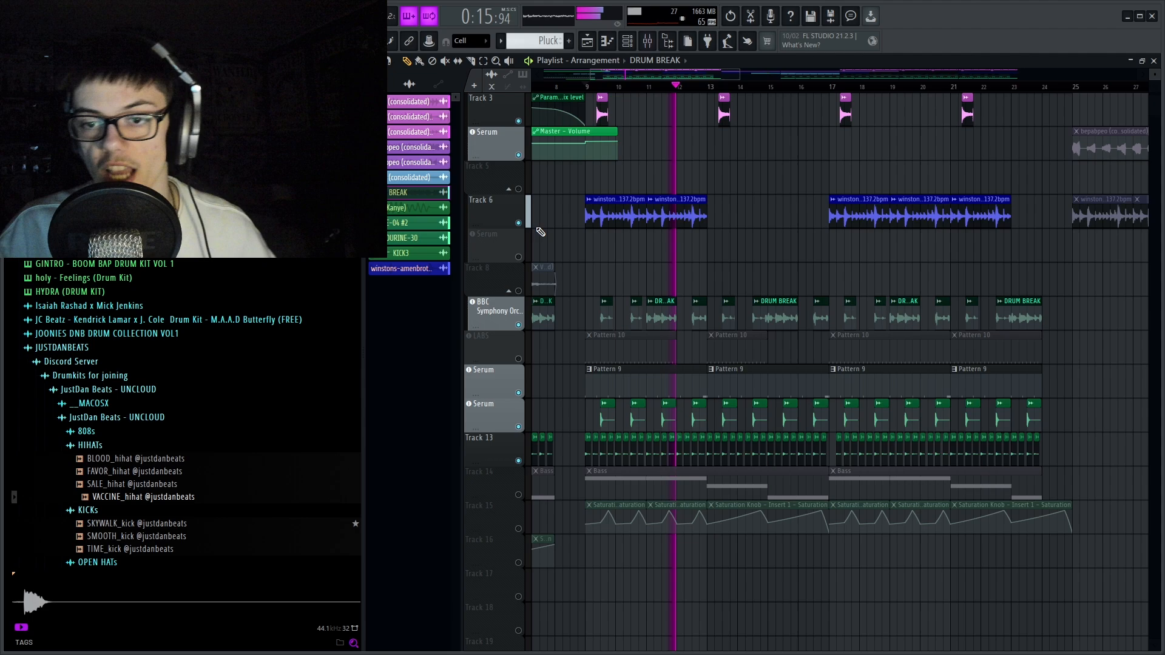
{"action": "key", "text": "space"}
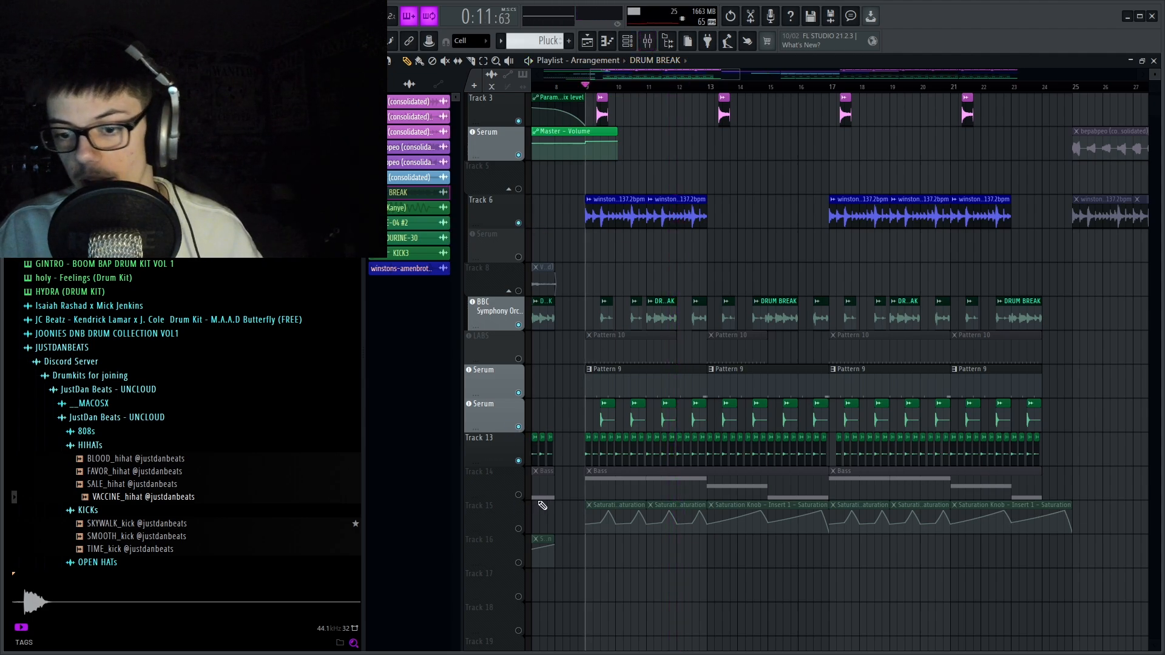
Mute the drum tracks from Track 13 up to BBC Symphony Orchestra and start playback from bar 9.
{"action": "left_click_drag", "start_coordinate": [524, 465], "coordinate": [524, 325]}
{"action": "key", "text": "space"}
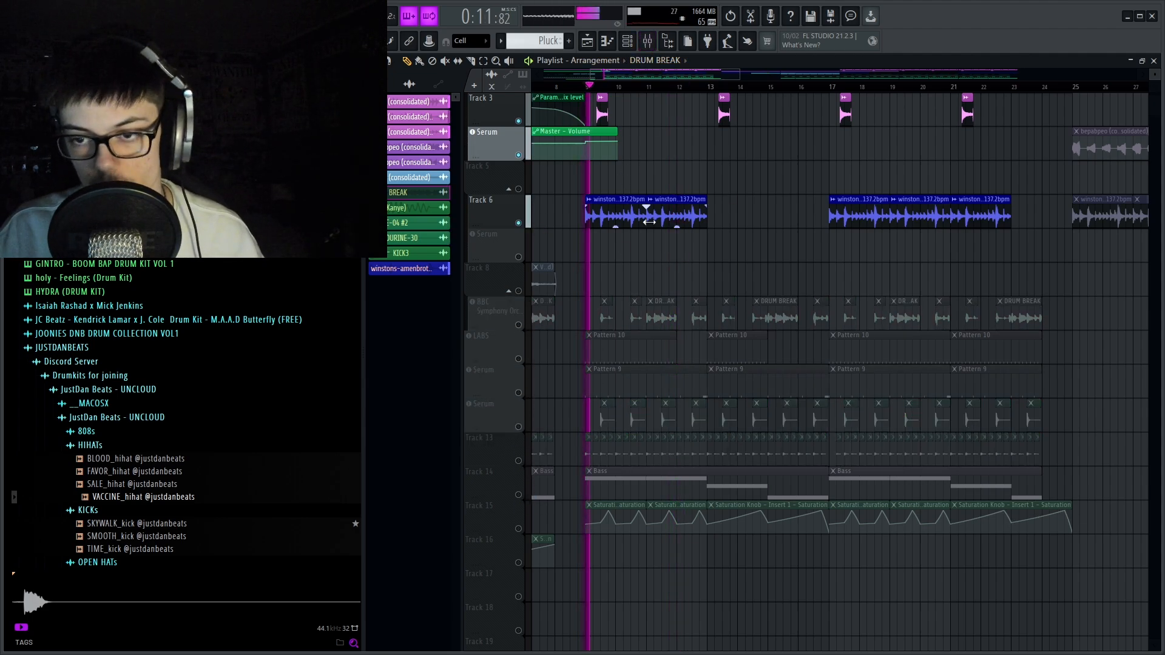
Inspect the Fruity parametric EQ 2 on mixer Insert 9 during playback and return to the playlist.
{"action": "left_click", "coordinate": [652, 41]}
{"action": "left_click", "coordinate": [649, 89]}
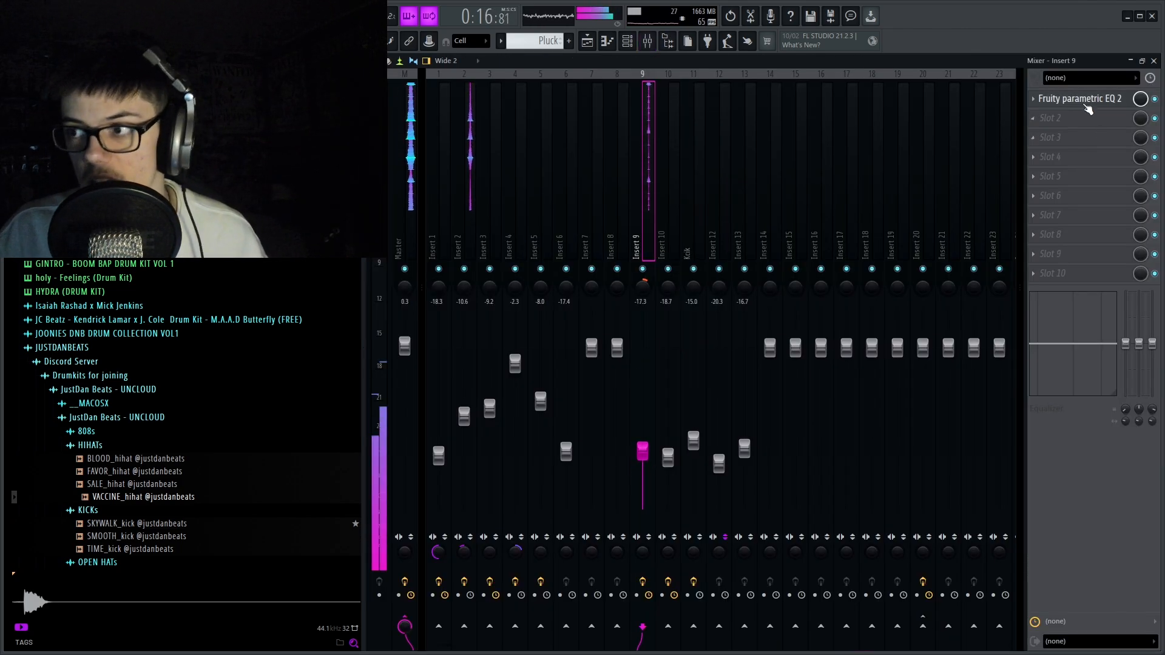
{"action": "left_click", "coordinate": [1083, 100]}
{"action": "key", "text": "Escape"}
{"action": "key", "text": "Escape"}
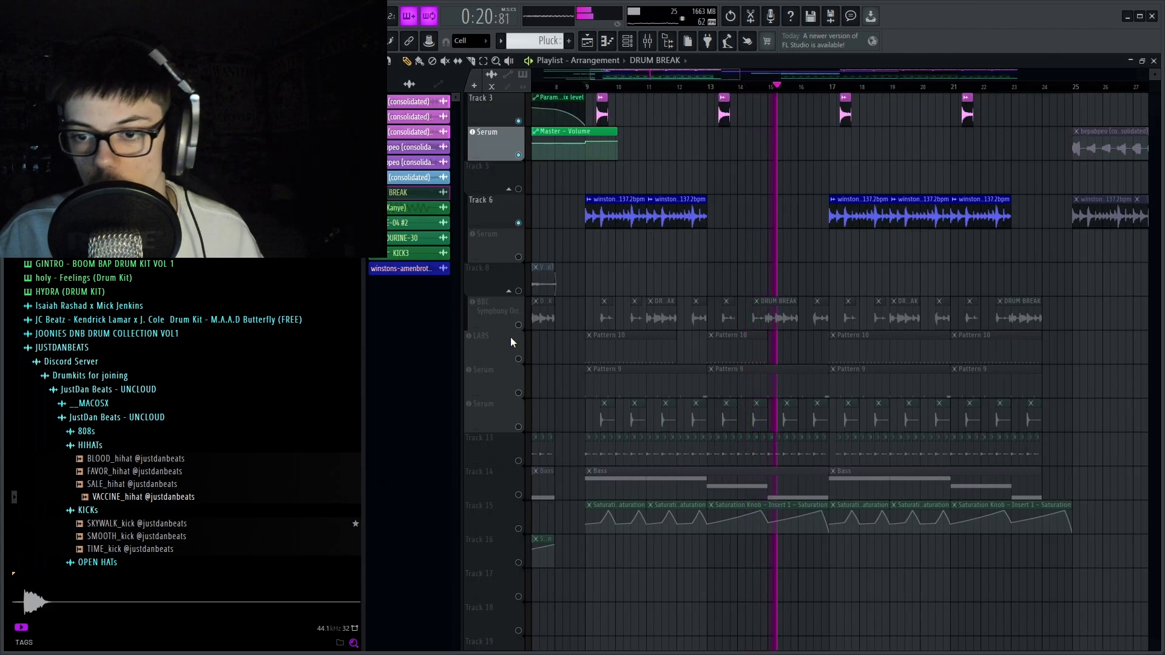
Stop playback, unmute the BBC Symphony Orchestra, LABS, both lower Serum tracks and Track 13, and play the arrangement from bar 9.
{"action": "key", "text": "space"}
{"action": "left_click", "coordinate": [519, 325]}
{"action": "left_click", "coordinate": [519, 360]}
{"action": "left_click", "coordinate": [518, 393]}
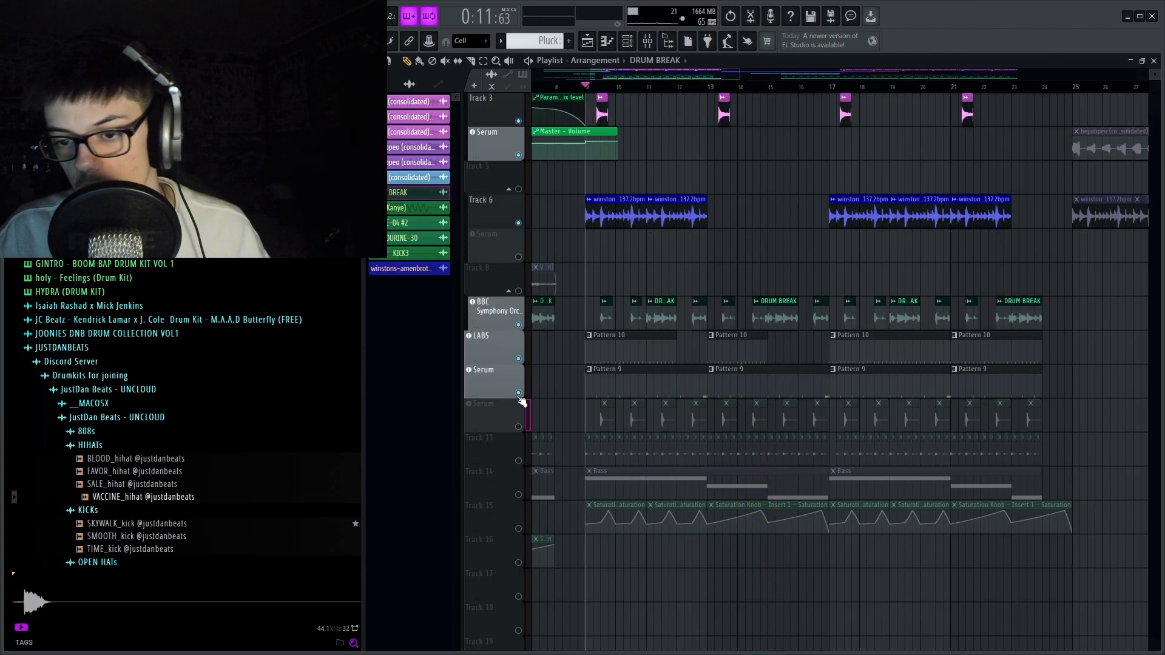
{"action": "left_click", "coordinate": [519, 427]}
{"action": "left_click", "coordinate": [519, 461]}
{"action": "key", "text": "space"}
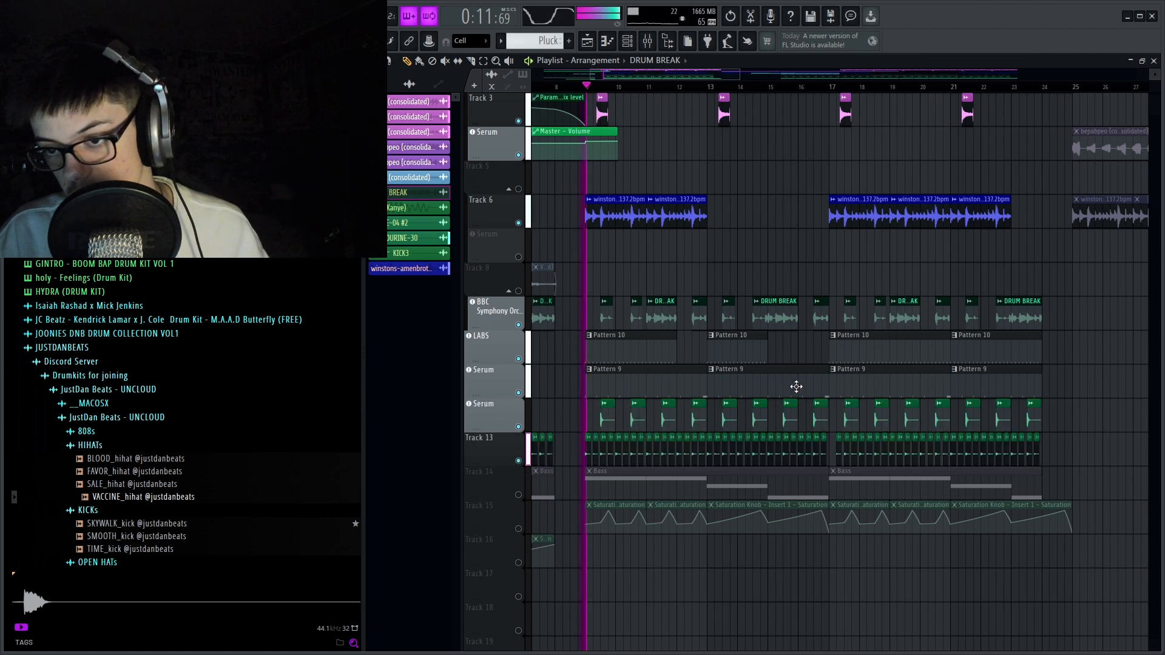
{"action": "scroll", "coordinate": [697, 291], "scroll_direction": "up", "scroll_amount": 2}
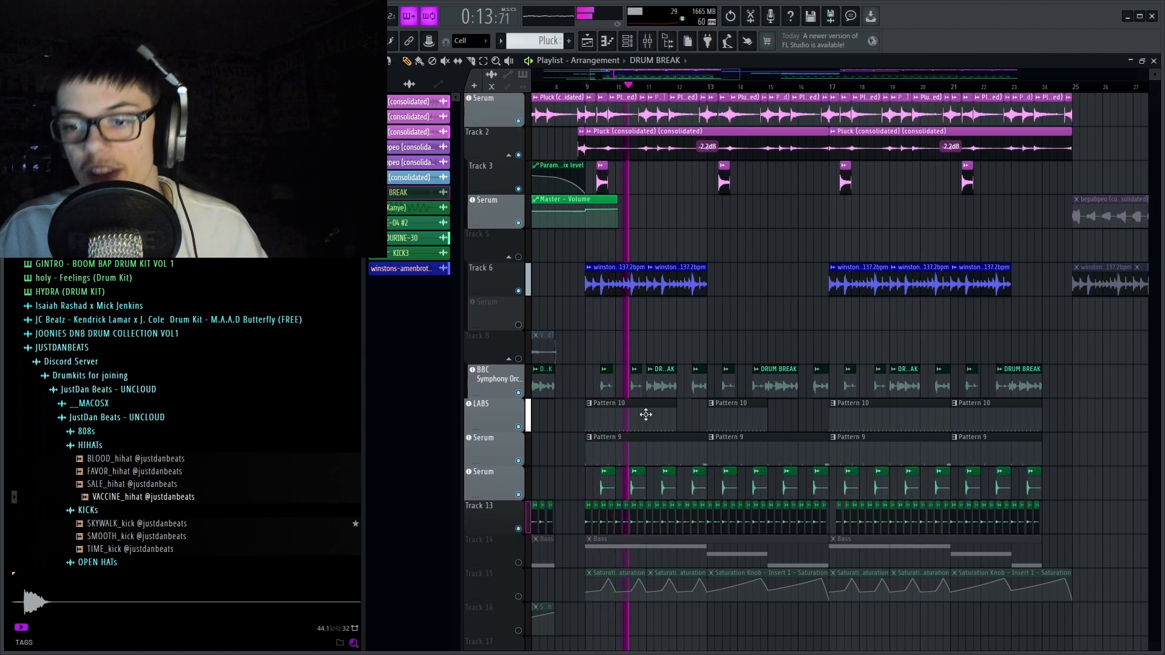
Open the Pattern 10 clip on the LABS track, look through its LABS piano roll, stop playback and close it.
{"action": "double_click", "coordinate": [645, 411]}
{"action": "scroll", "coordinate": [582, 195], "scroll_direction": "left", "scroll_amount": 1}
{"action": "scroll", "coordinate": [583, 206], "scroll_direction": "up", "scroll_amount": 3}
{"action": "scroll", "coordinate": [542, 202], "scroll_direction": "up", "scroll_amount": 4}
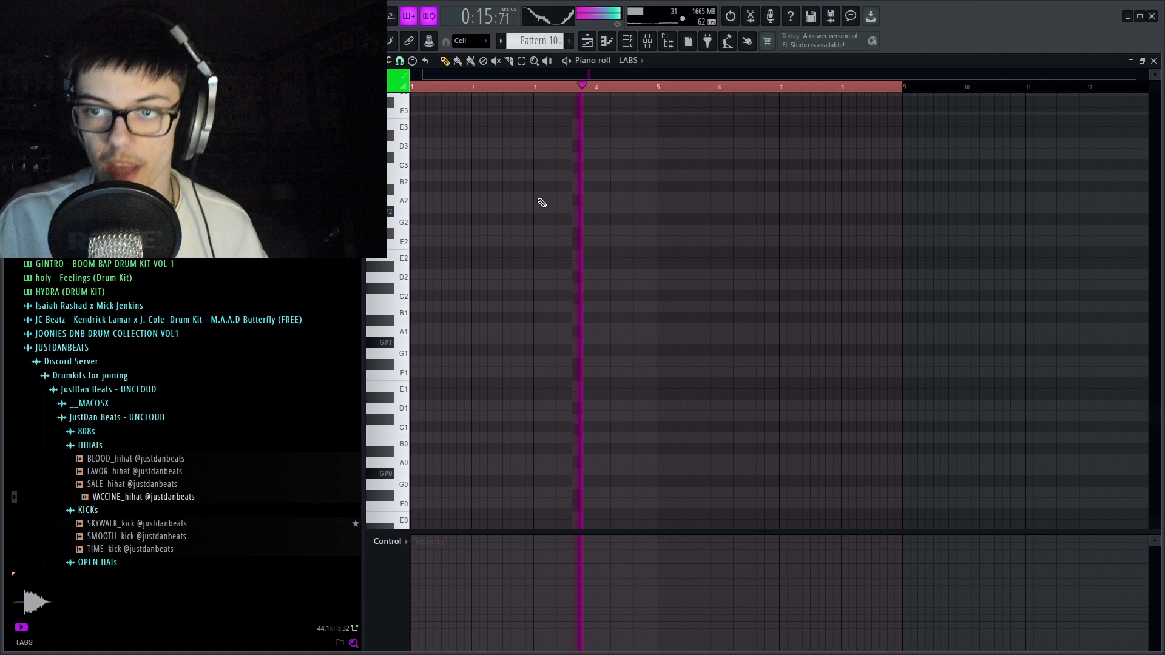
{"action": "key", "text": "space"}
{"action": "scroll", "coordinate": [592, 256], "scroll_direction": "down", "scroll_amount": 6}
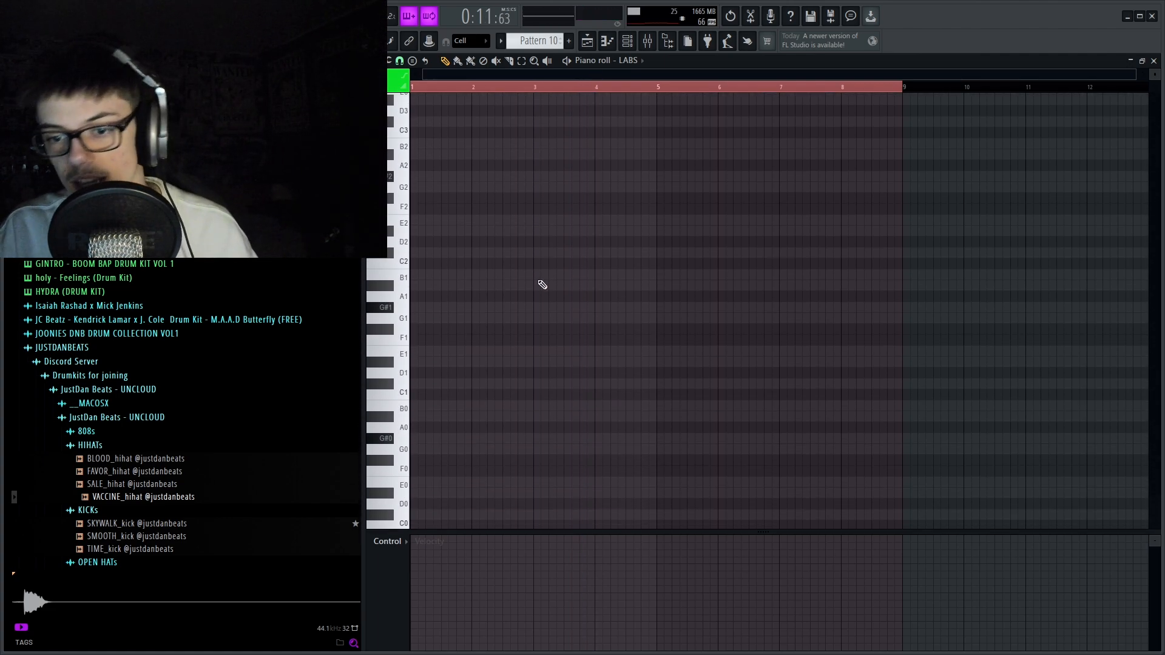
{"action": "key", "text": "Escape"}
{"action": "double_click", "coordinate": [623, 427]}
{"action": "scroll", "coordinate": [616, 272], "scroll_direction": "left", "scroll_amount": 1}
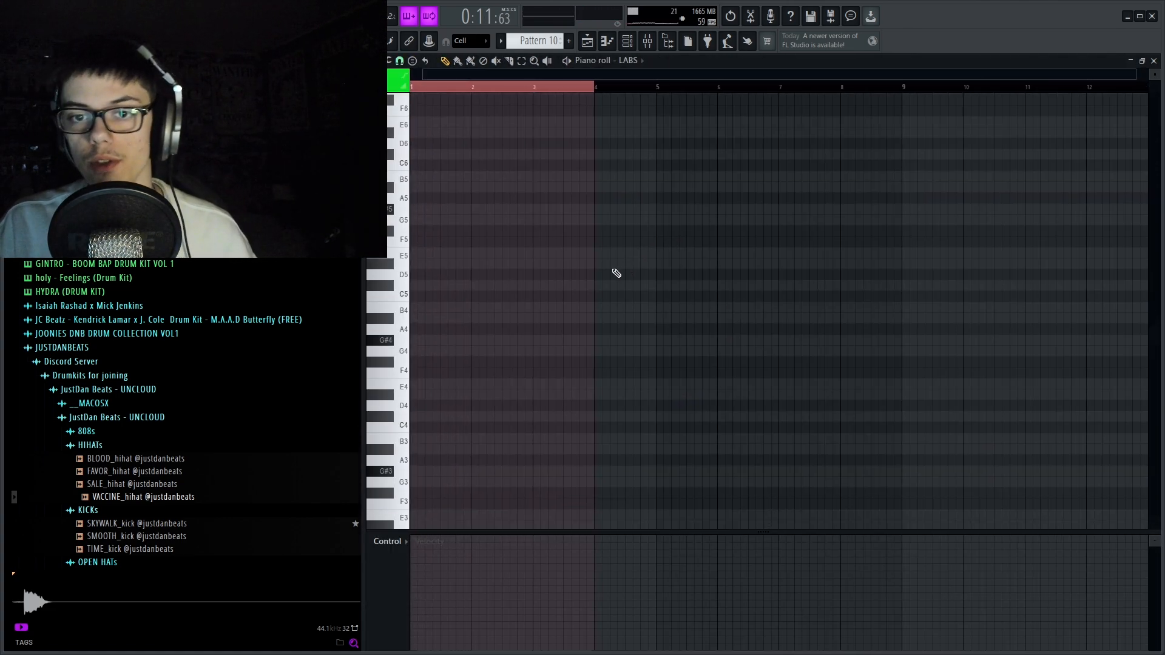
{"action": "scroll", "coordinate": [546, 284], "scroll_direction": "up", "scroll_amount": 6}
{"action": "scroll", "coordinate": [503, 290], "scroll_direction": "down", "scroll_amount": 6}
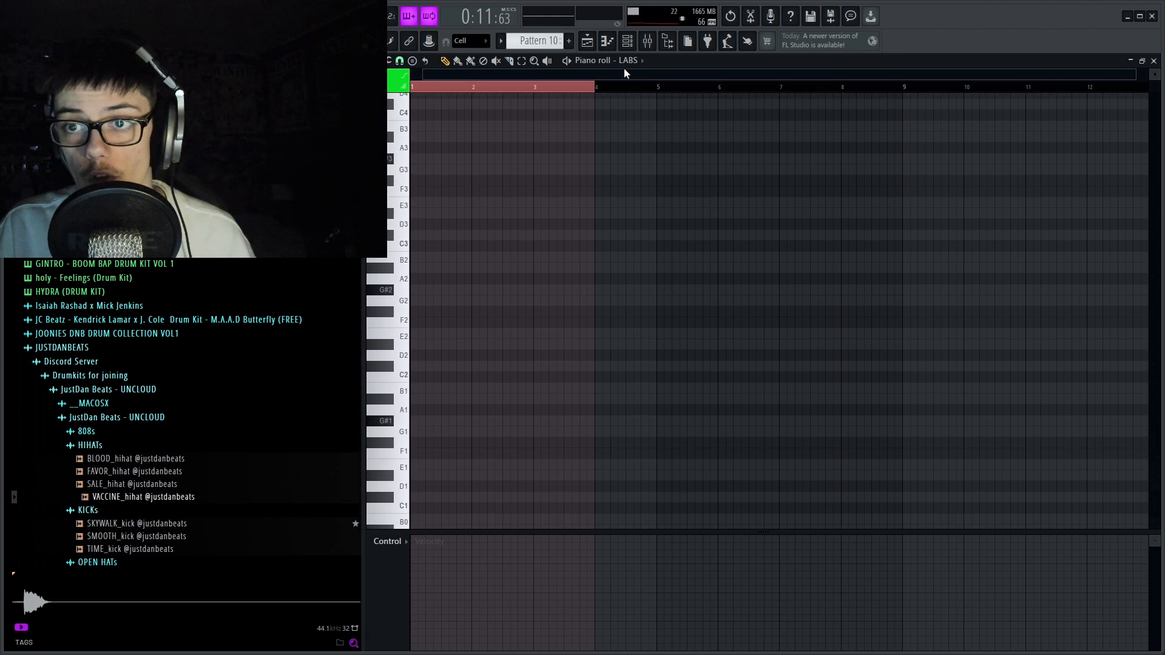
{"action": "left_click", "coordinate": [631, 61]}
{"action": "left_click", "coordinate": [687, 391]}
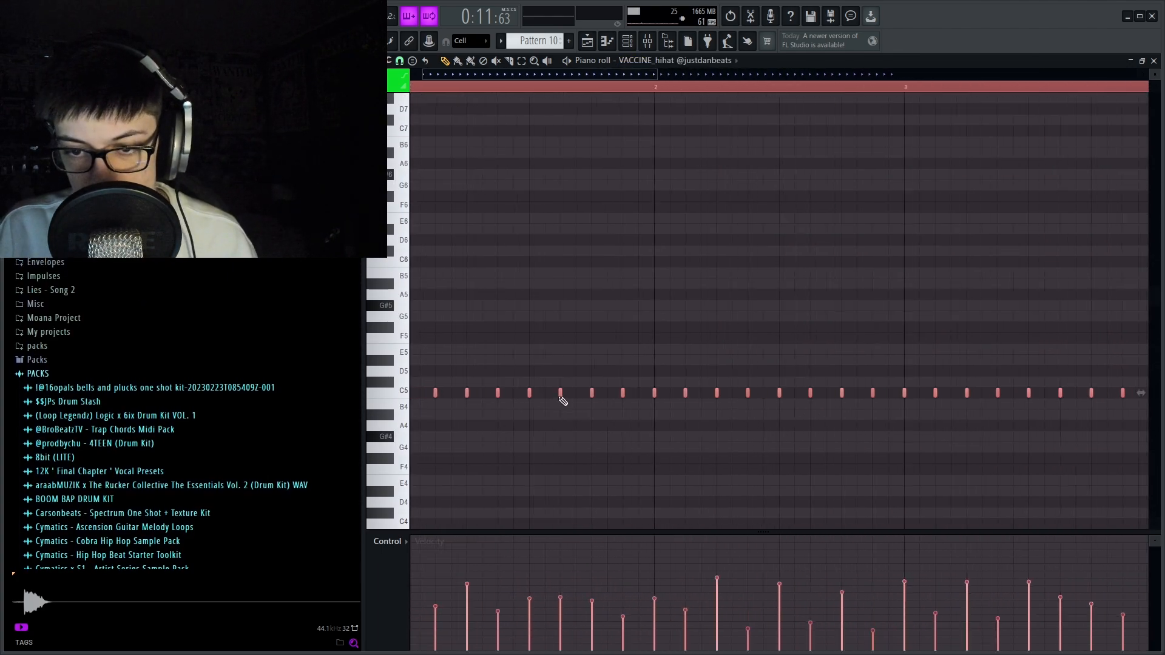
Examine the hi-hat notes and velocities across Pattern 10 during playback, and return to the playlist.
{"action": "scroll", "coordinate": [477, 393], "scroll_direction": "down", "scroll_amount": 1}
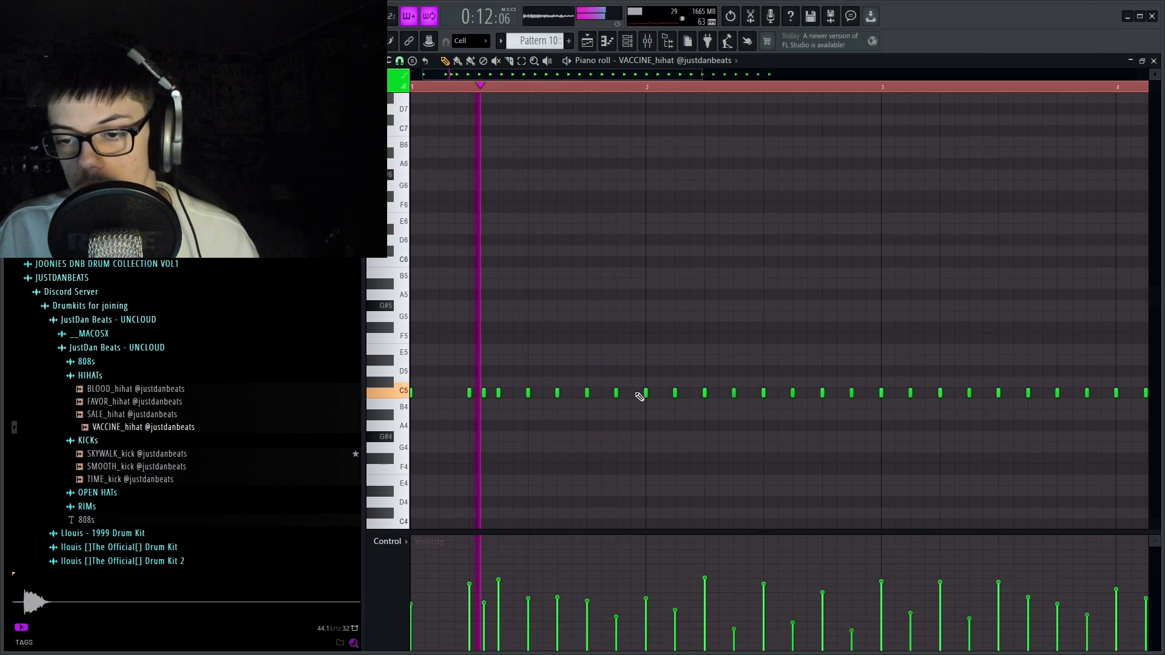
{"action": "scroll", "coordinate": [643, 395], "scroll_direction": "down", "scroll_amount": 3, "text": "ctrl"}
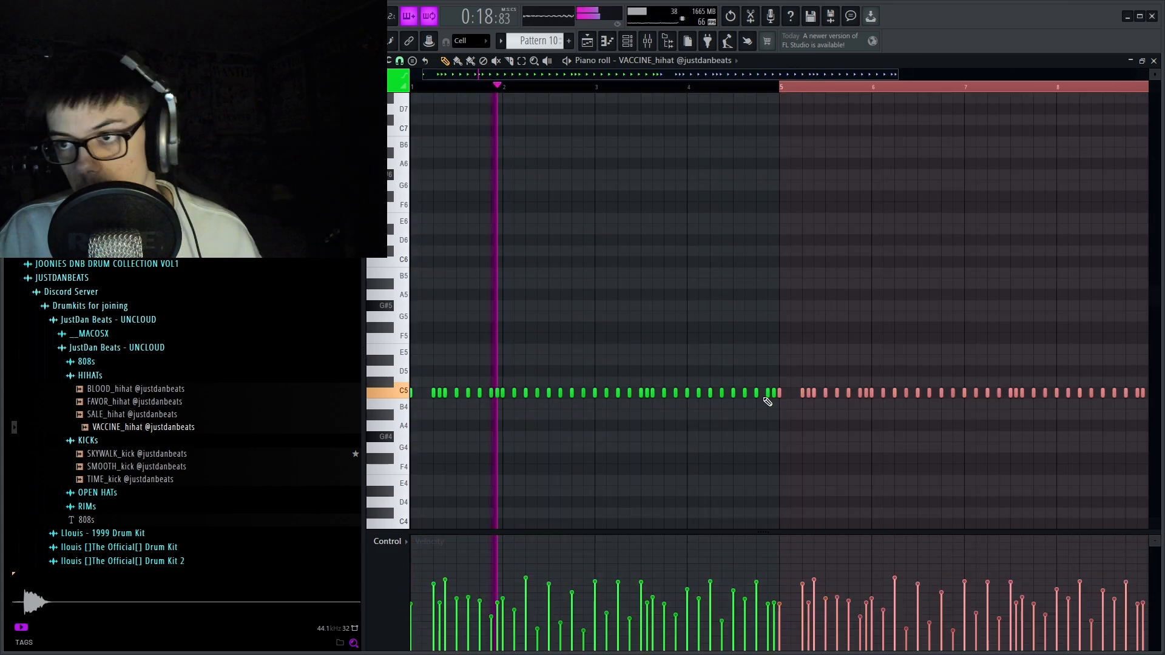
{"action": "key", "text": "ctrl+a"}
{"action": "scroll", "coordinate": [759, 398], "scroll_direction": "down", "scroll_amount": 2, "text": "alt"}
{"action": "scroll", "coordinate": [760, 397], "scroll_direction": "down", "scroll_amount": 1, "text": "ctrl"}
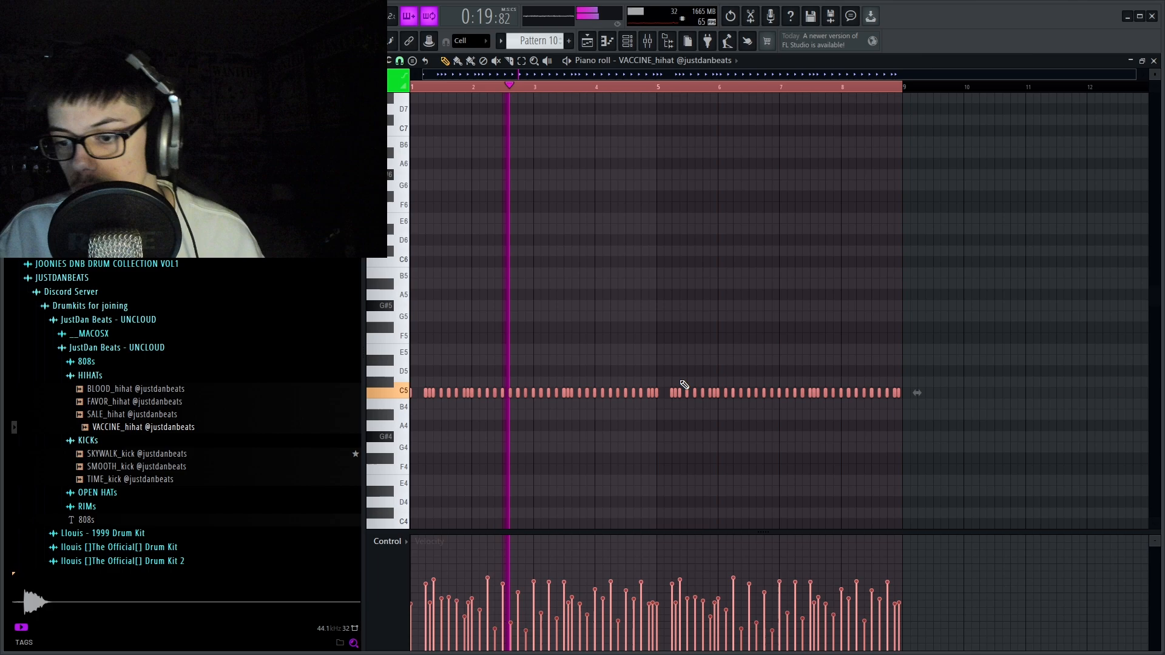
{"action": "key", "text": "F5"}
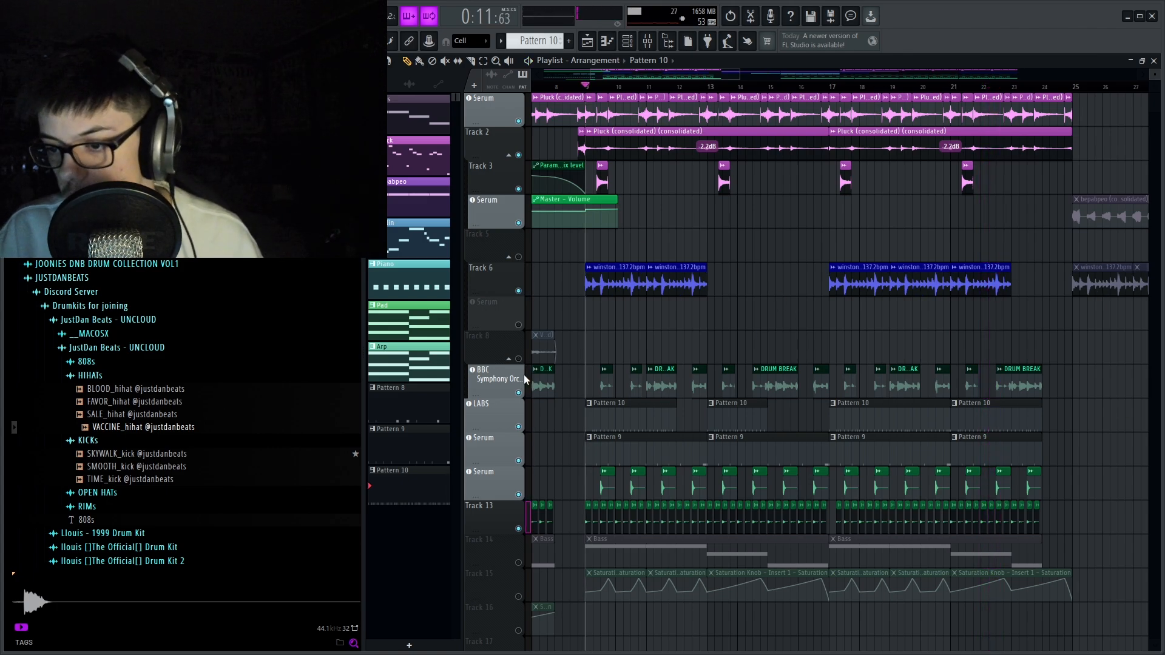
Unmute the bass on Track 14 and the saturation automation on Track 15.
{"action": "scroll", "coordinate": [523, 374], "scroll_direction": "down", "scroll_amount": 2}
{"action": "left_click", "coordinate": [519, 495]}
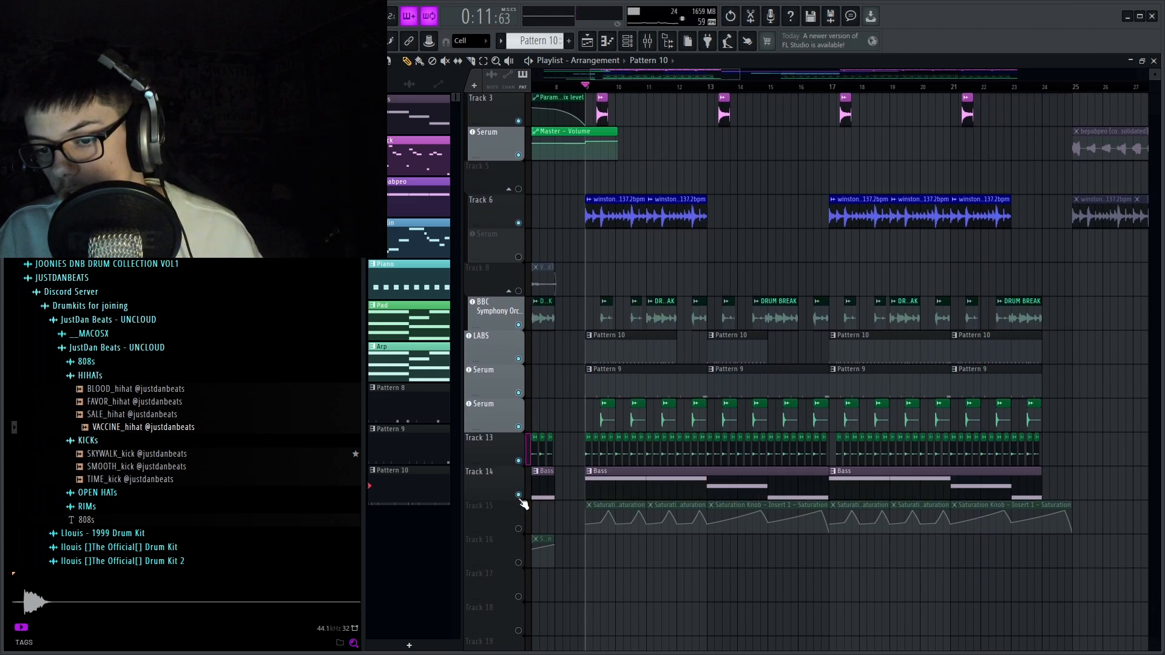
{"action": "left_click", "coordinate": [519, 528]}
Inspect the [ICE] - 808 (15) channel's sampler settings and the mixer, and return to the playlist.
{"action": "left_click", "coordinate": [626, 41]}
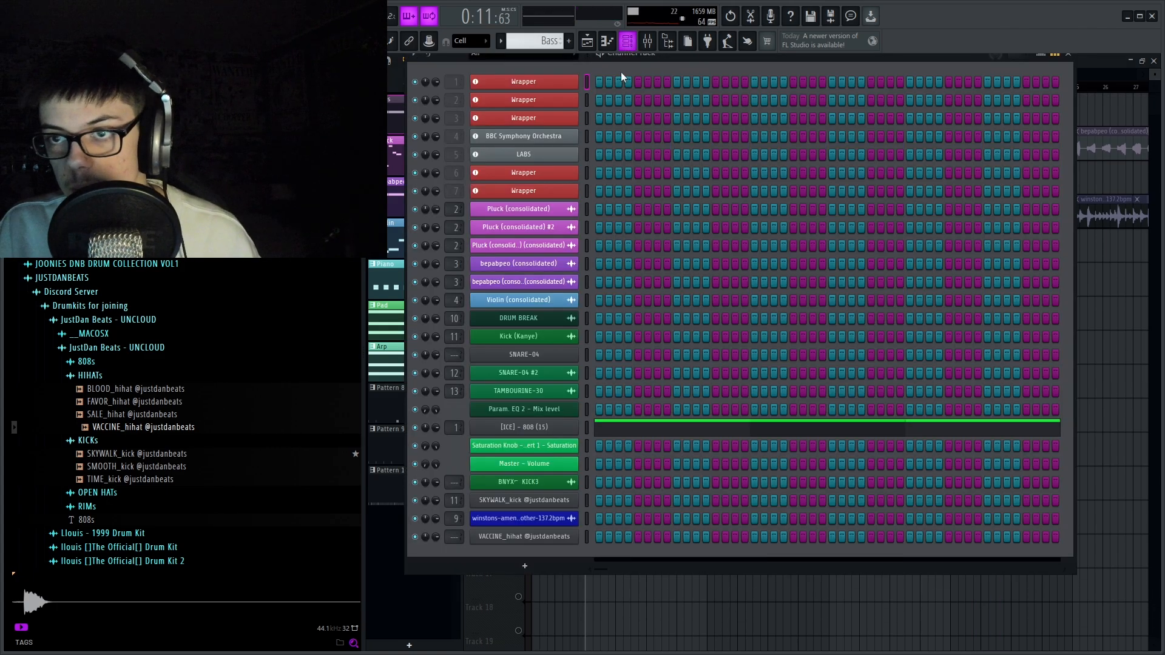
{"action": "left_click", "coordinate": [522, 428]}
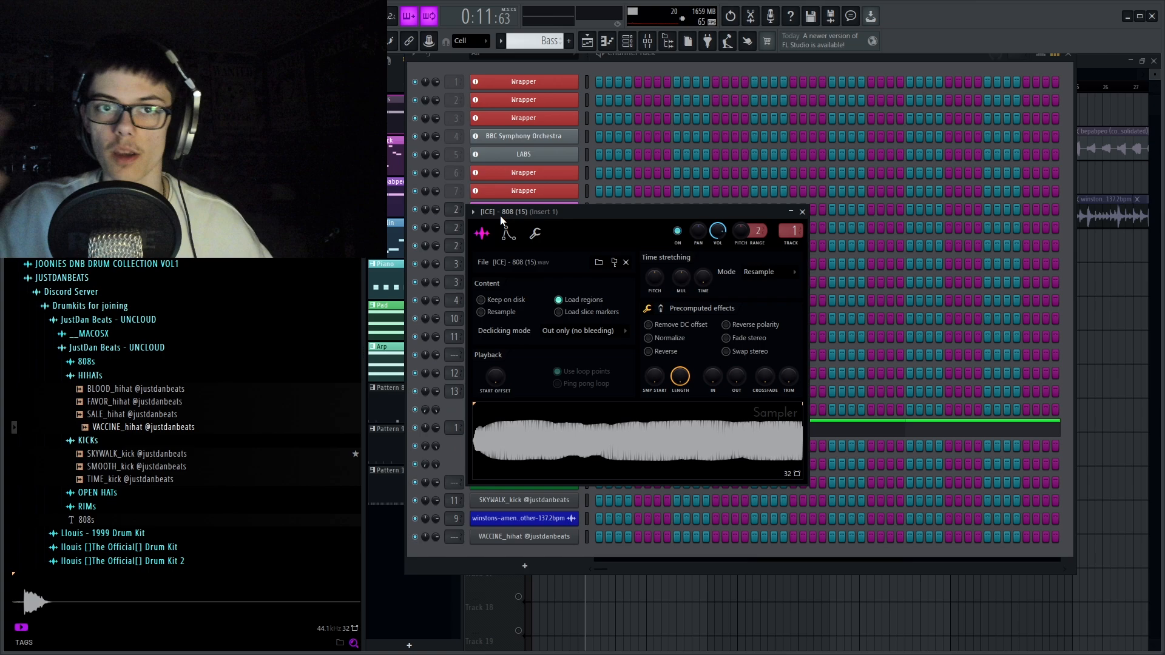
{"action": "key", "text": "Escape"}
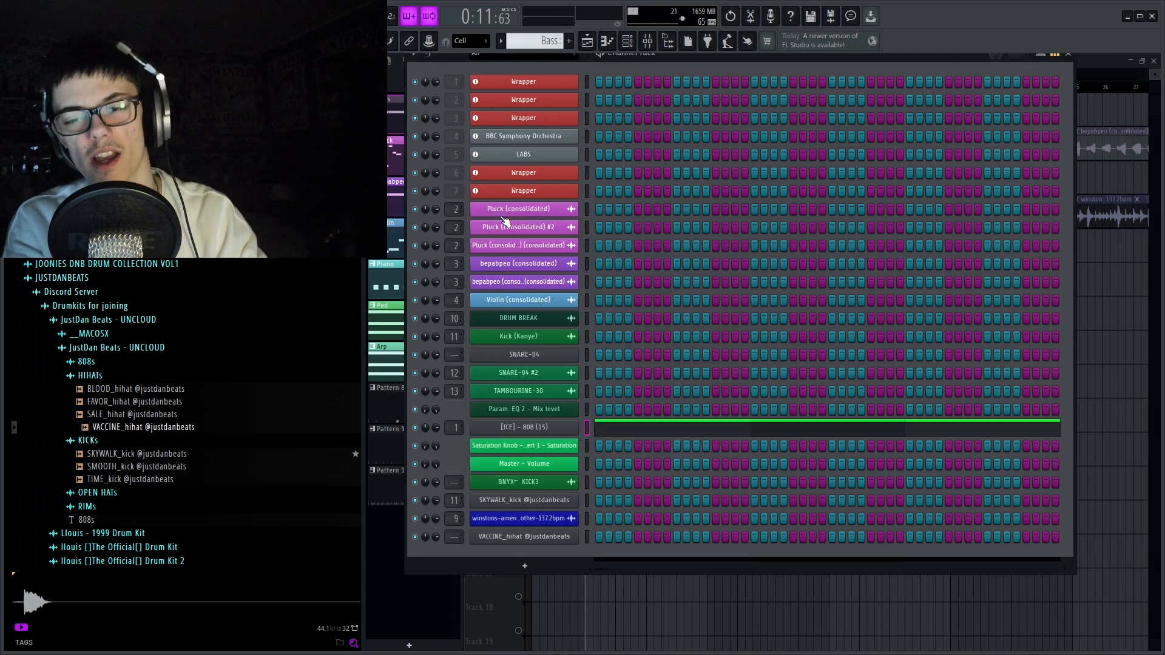
{"action": "left_click", "coordinate": [647, 43]}
{"action": "left_click", "coordinate": [1102, 102]}
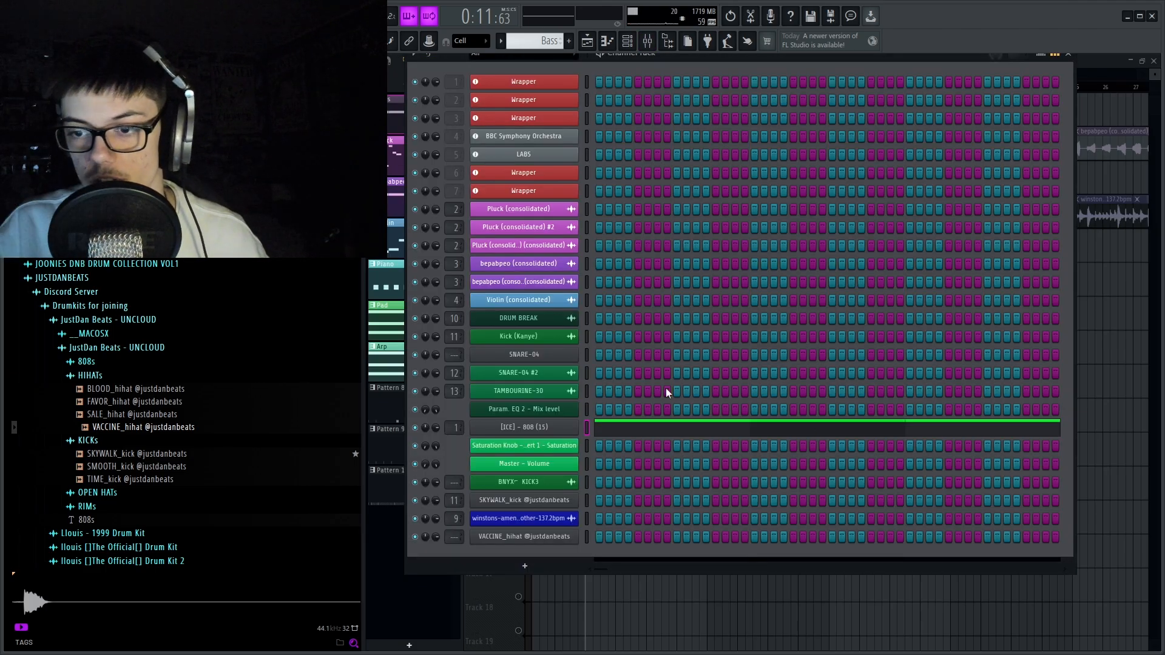
{"action": "key", "text": "F6"}
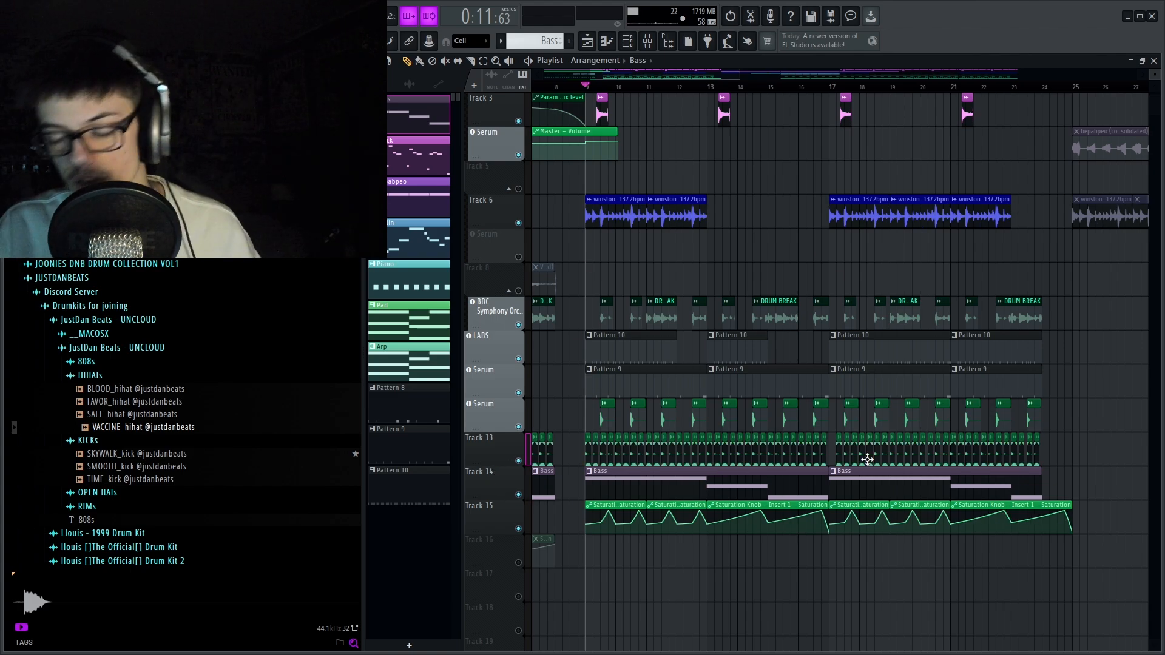
Play the arrangement from bar 9, and solo the Track 14 bass together with the Track 15 saturation automation.
{"action": "key", "text": "space"}
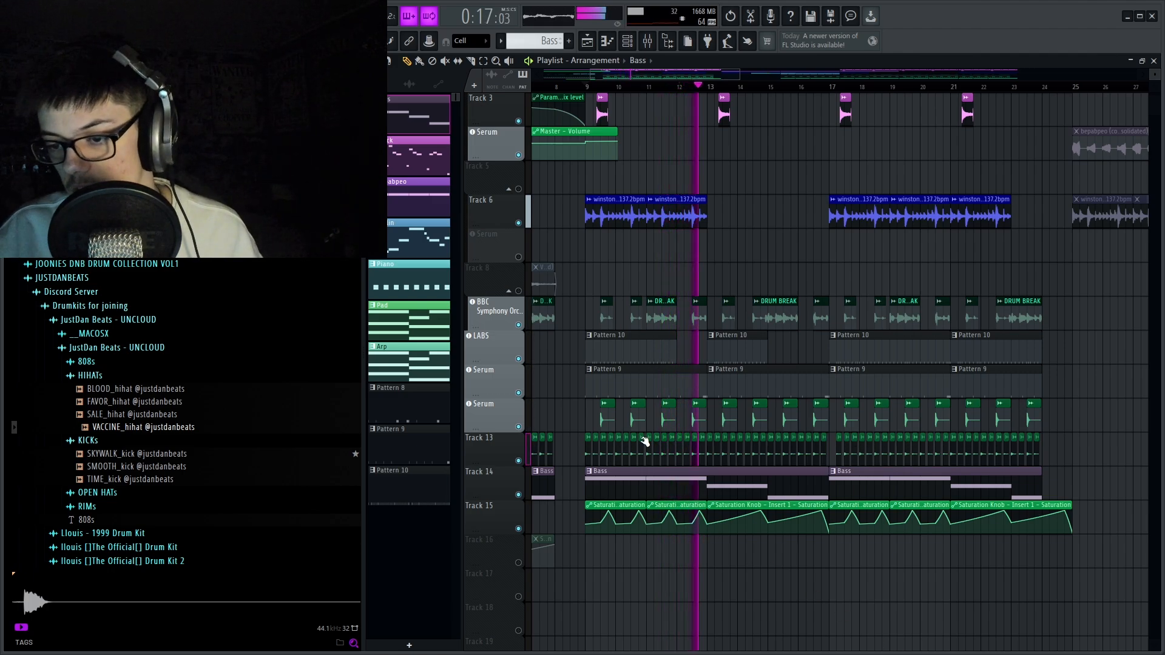
{"action": "right_click", "coordinate": [518, 495]}
{"action": "left_click", "coordinate": [518, 528]}
{"action": "scroll", "coordinate": [520, 375], "scroll_direction": "up", "scroll_amount": 2}
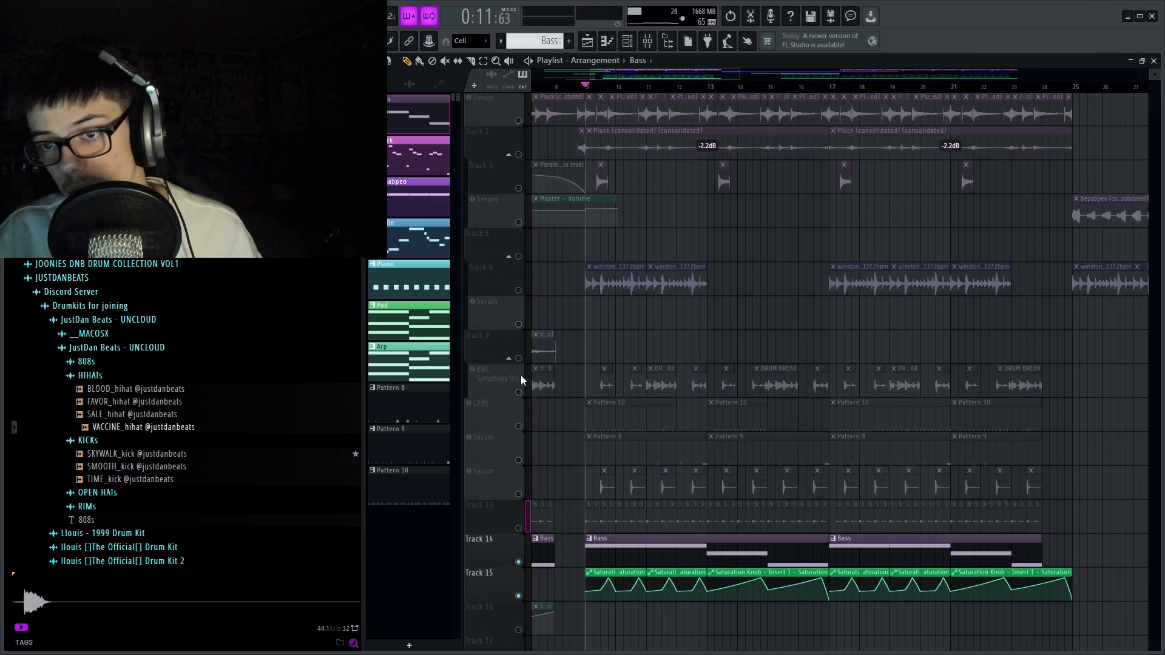
Play the bass from bar 9 with the upper melody tracks on, and mute the first two short clips on Track 3.
{"action": "scroll", "coordinate": [577, 297], "scroll_direction": "down", "scroll_amount": 8}
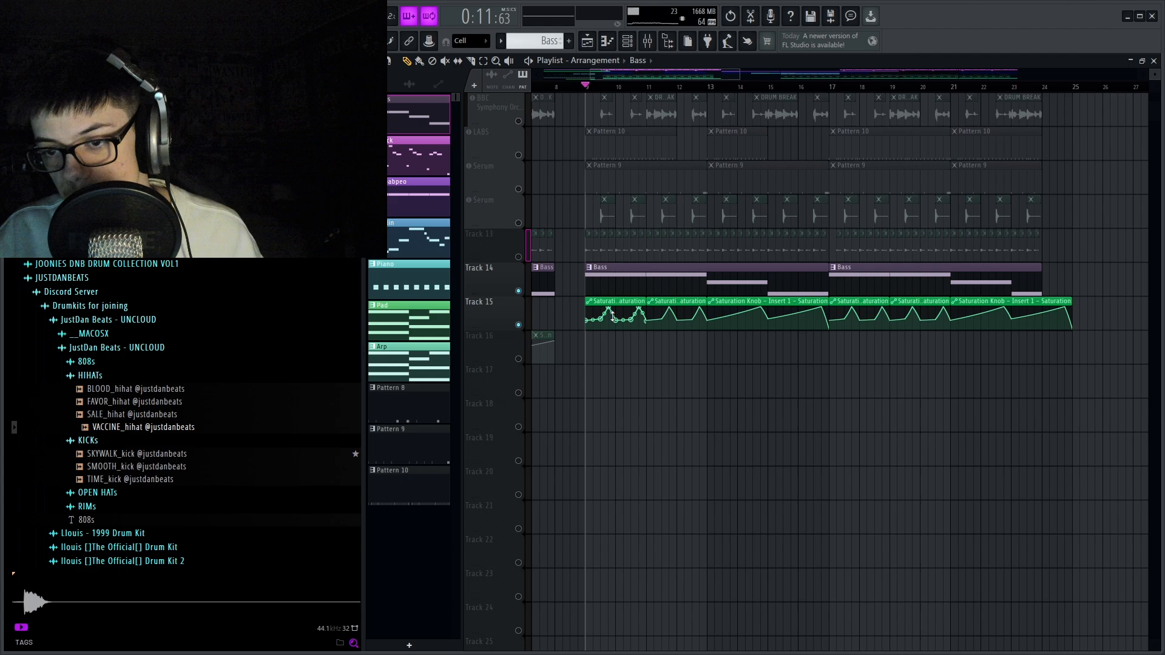
{"action": "scroll", "coordinate": [604, 332], "scroll_direction": "up", "scroll_amount": 3}
{"action": "scroll", "coordinate": [600, 291], "scroll_direction": "up", "scroll_amount": 8}
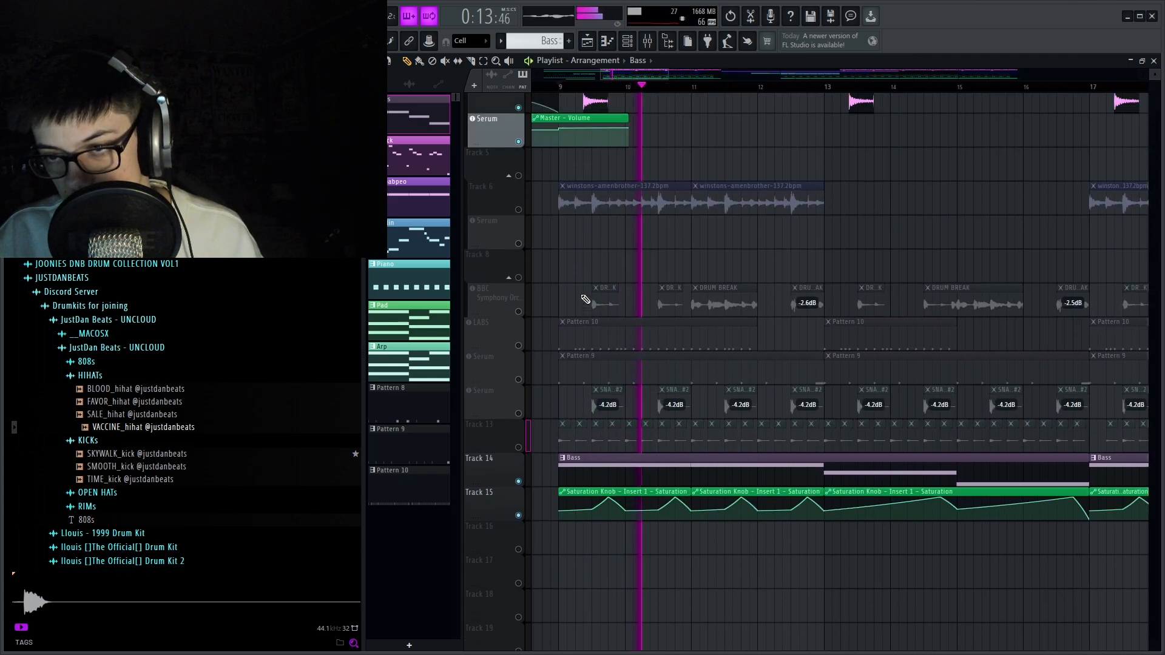
{"action": "key", "text": "t"}
{"action": "left_click", "coordinate": [596, 177]}
{"action": "left_click", "coordinate": [861, 181]}
{"action": "scroll", "coordinate": [738, 262], "scroll_direction": "down", "scroll_amount": 4}
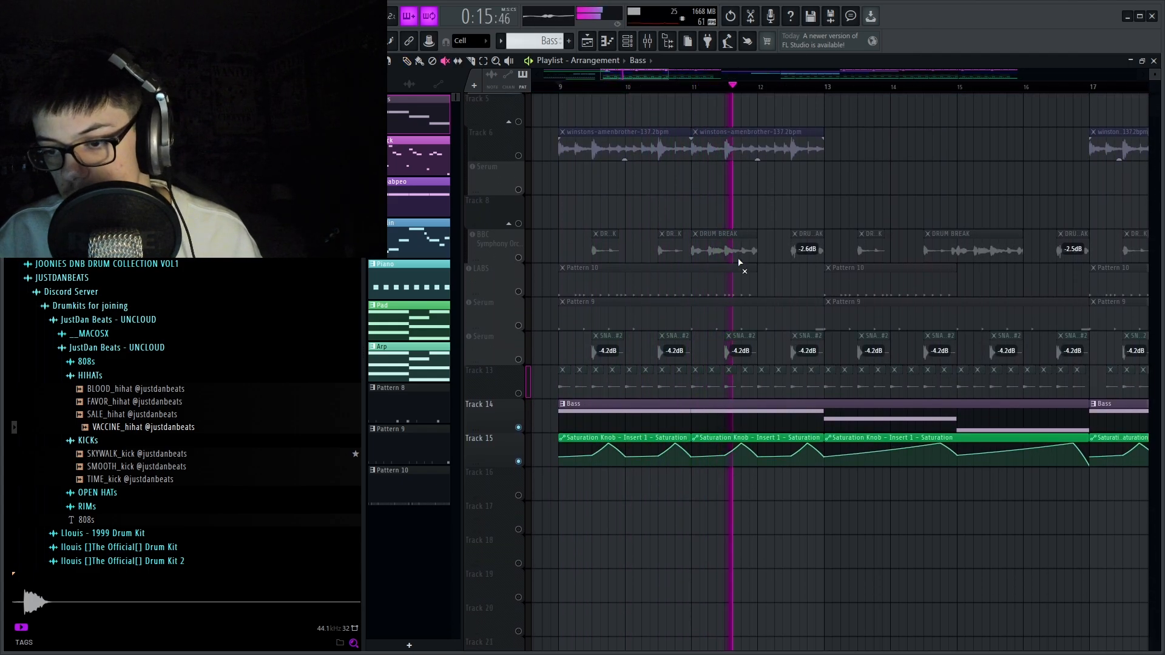
Toggle the Track 15 saturation automation off and on, and audition the bass from bar 13.
{"action": "scroll", "coordinate": [707, 273], "scroll_direction": "down", "scroll_amount": 2}
{"action": "scroll", "coordinate": [707, 273], "scroll_direction": "down", "scroll_amount": 3}
{"action": "left_click", "coordinate": [518, 460]}
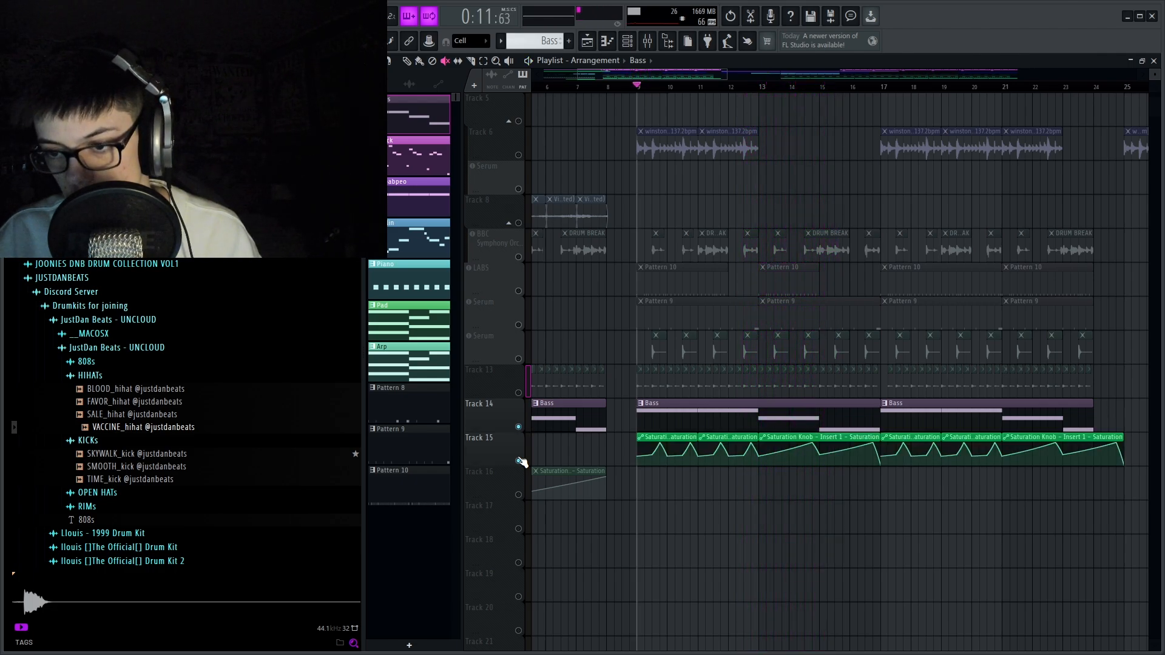
{"action": "left_click", "coordinate": [518, 460]}
{"action": "left_click", "coordinate": [766, 91]}
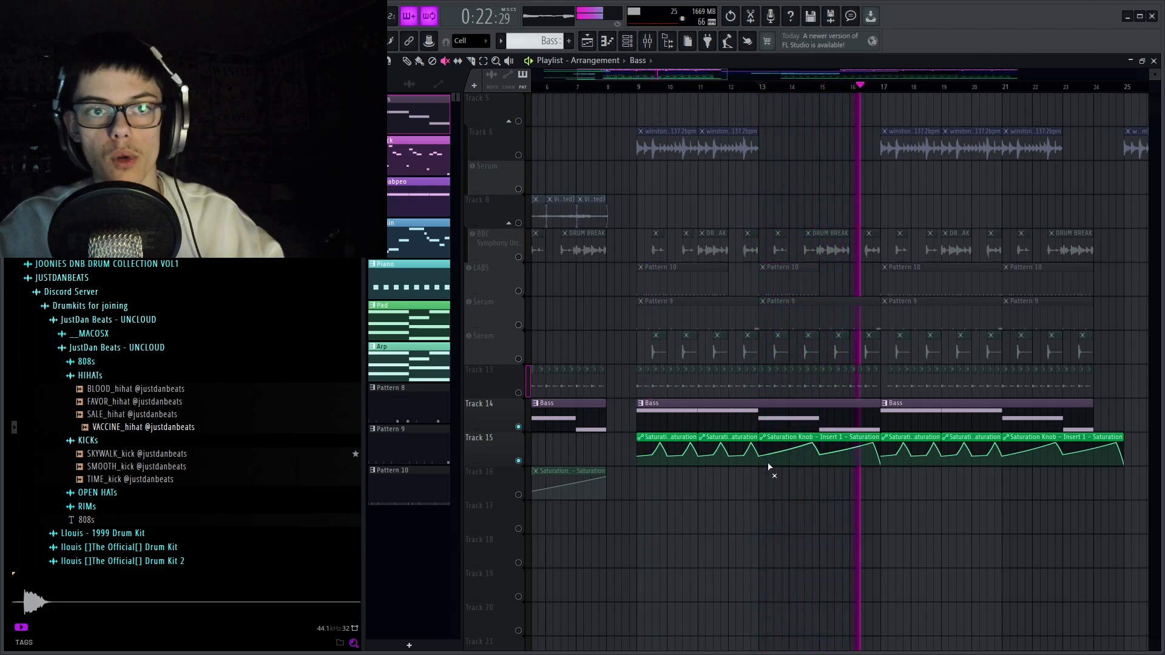
{"action": "key", "text": "space"}
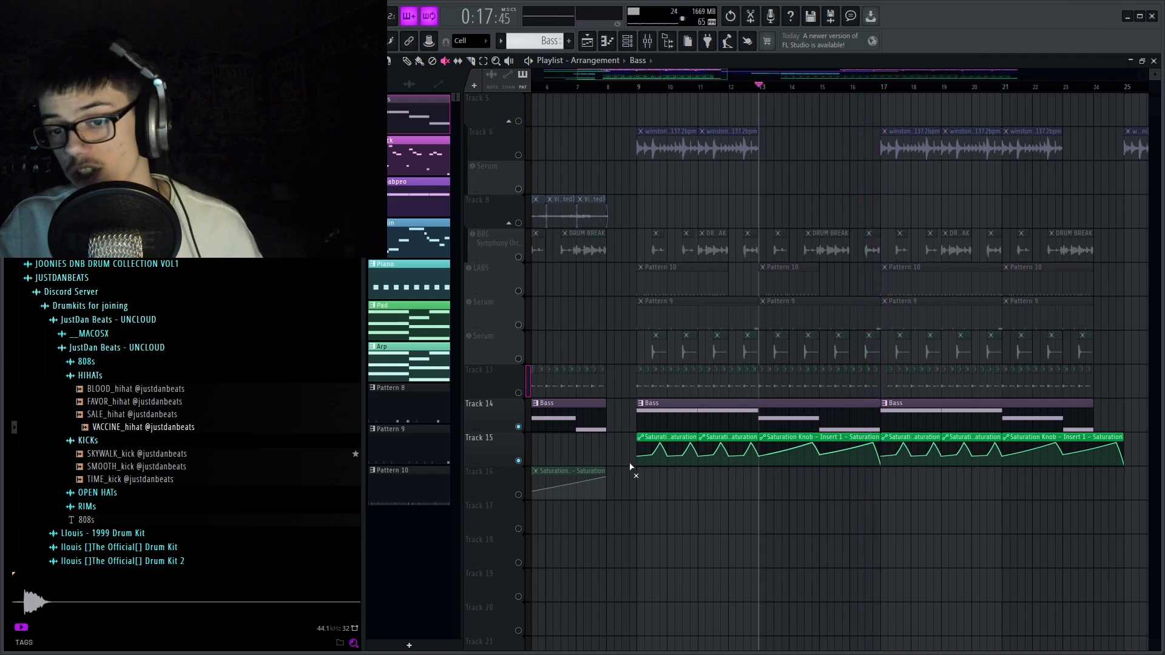
Unmute all the tracks, play the arrangement from between bars 7 and 8, and switch to the draw tool.
{"action": "right_click", "coordinate": [518, 460]}
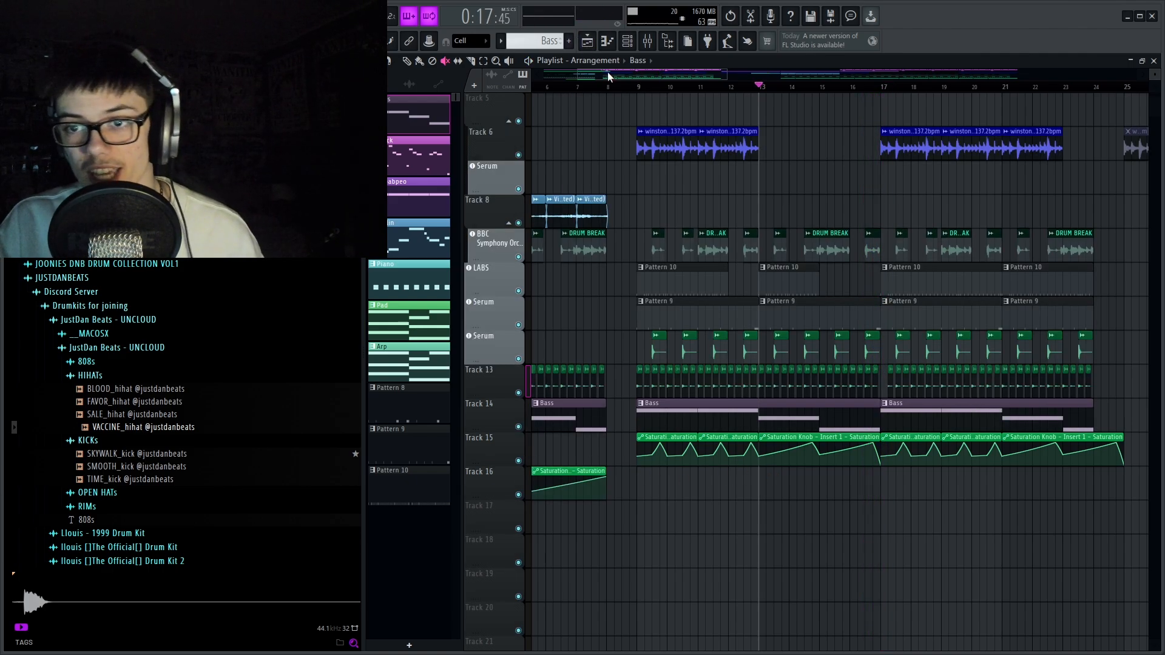
{"action": "left_click", "coordinate": [596, 87]}
{"action": "key", "text": "space"}
{"action": "scroll", "coordinate": [628, 212], "scroll_direction": "up", "scroll_amount": 4}
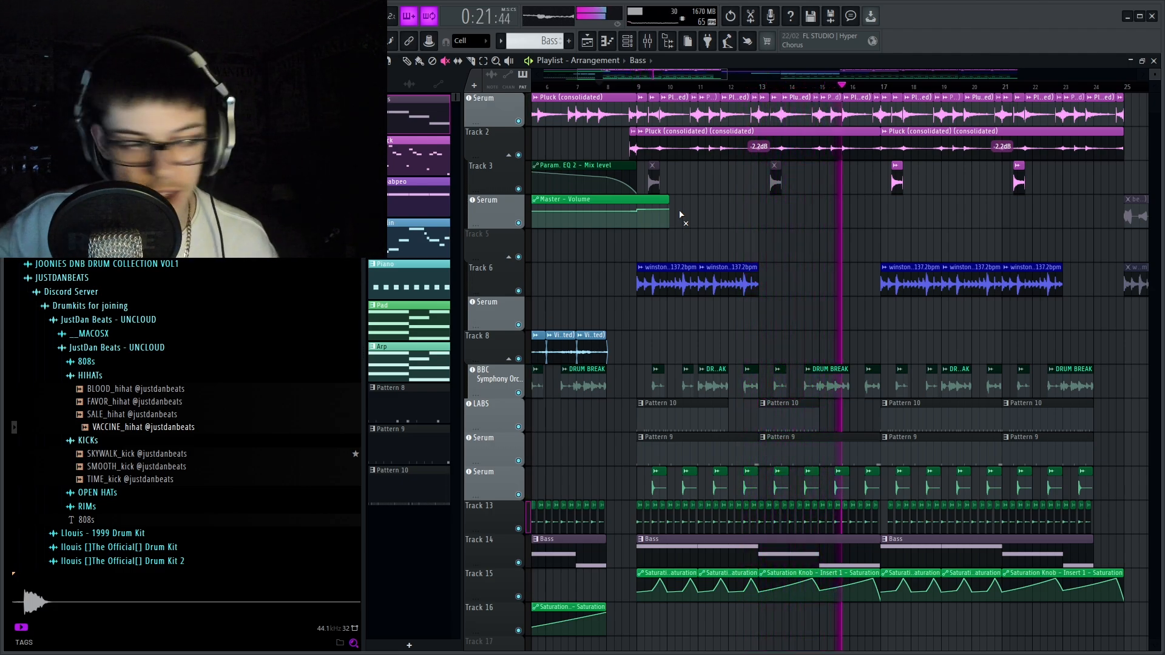
{"action": "key", "text": "p"}
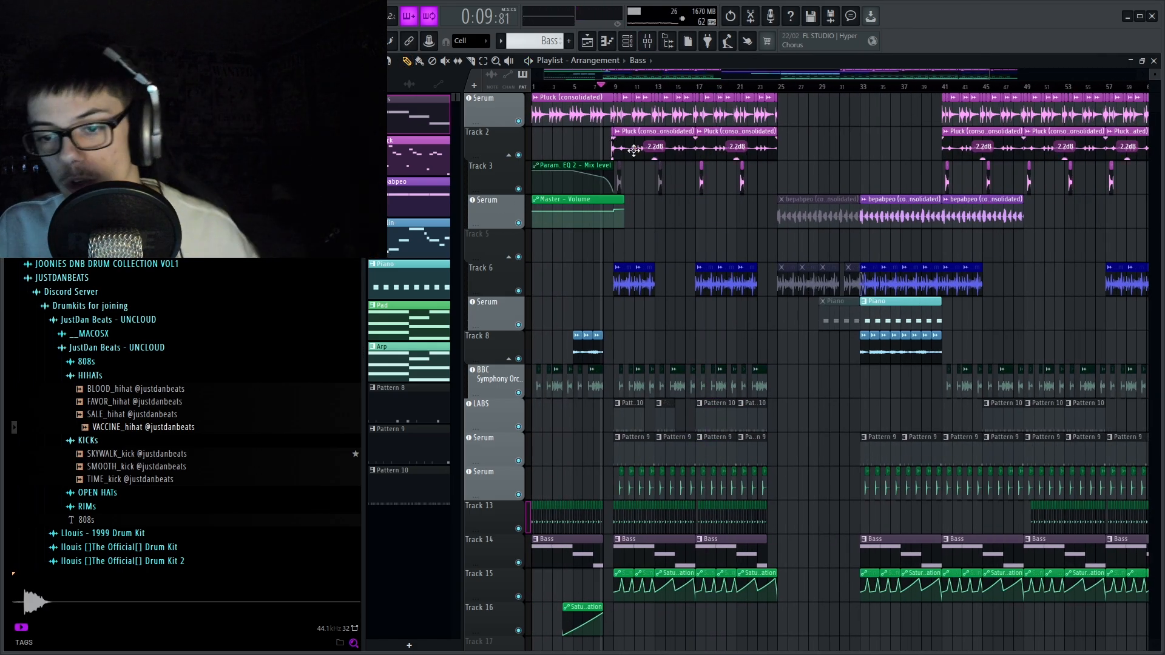
Select the Violin clips on Track 8 that lead up to bar 8.
{"action": "left_click_drag", "start_coordinate": [544, 310], "coordinate": [633, 363]}
{"action": "scroll", "coordinate": [551, 356], "scroll_direction": "up", "scroll_amount": 8}
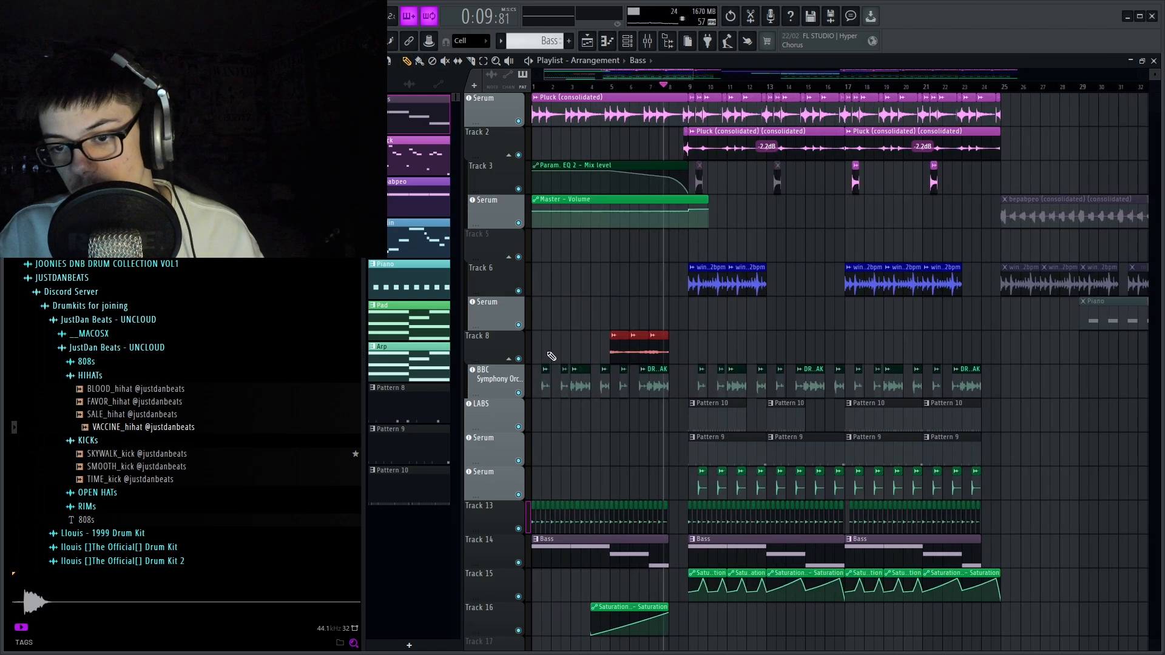
{"action": "scroll", "coordinate": [619, 306], "scroll_direction": "down", "scroll_amount": 10}
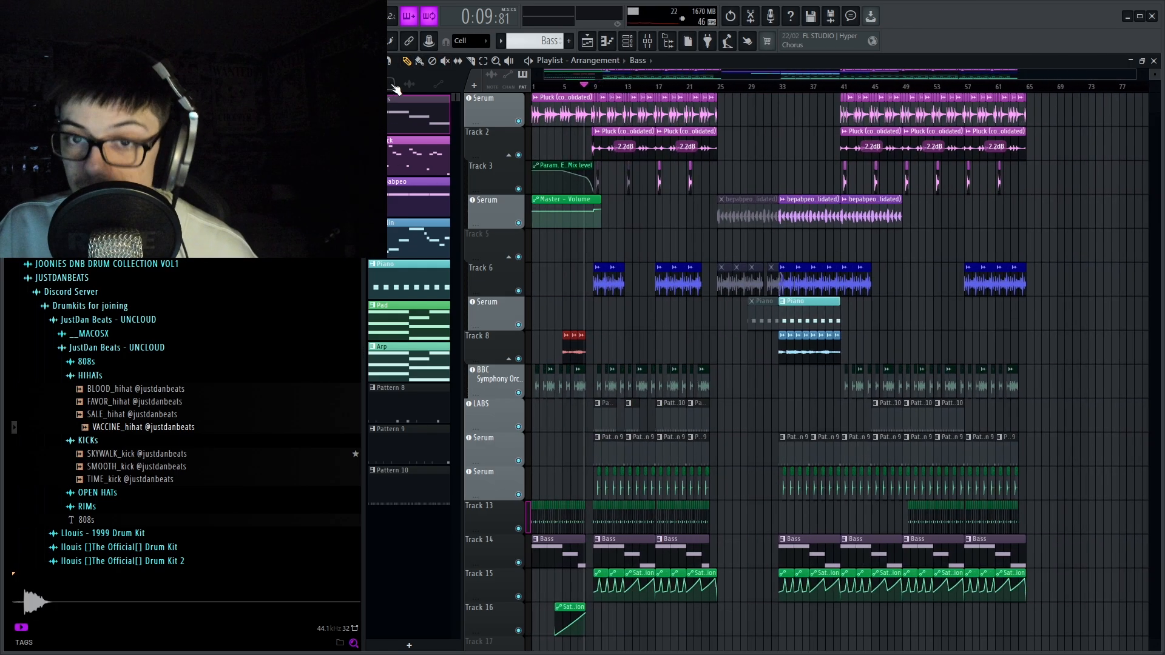
Open the Violin pattern's notes, cut them, and add an instrument channel to audition the melody.
{"action": "double_click", "coordinate": [402, 256]}
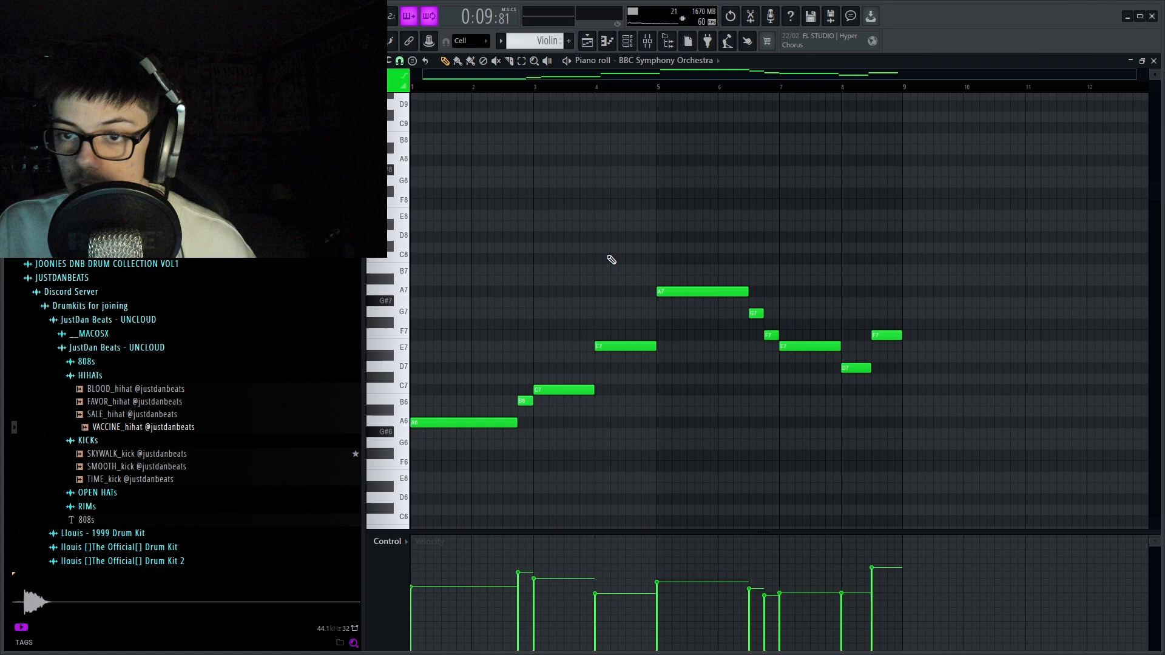
{"action": "key", "text": "ctrl+a"}
{"action": "key", "text": "ctrl+x"}
{"action": "key", "text": "F6"}
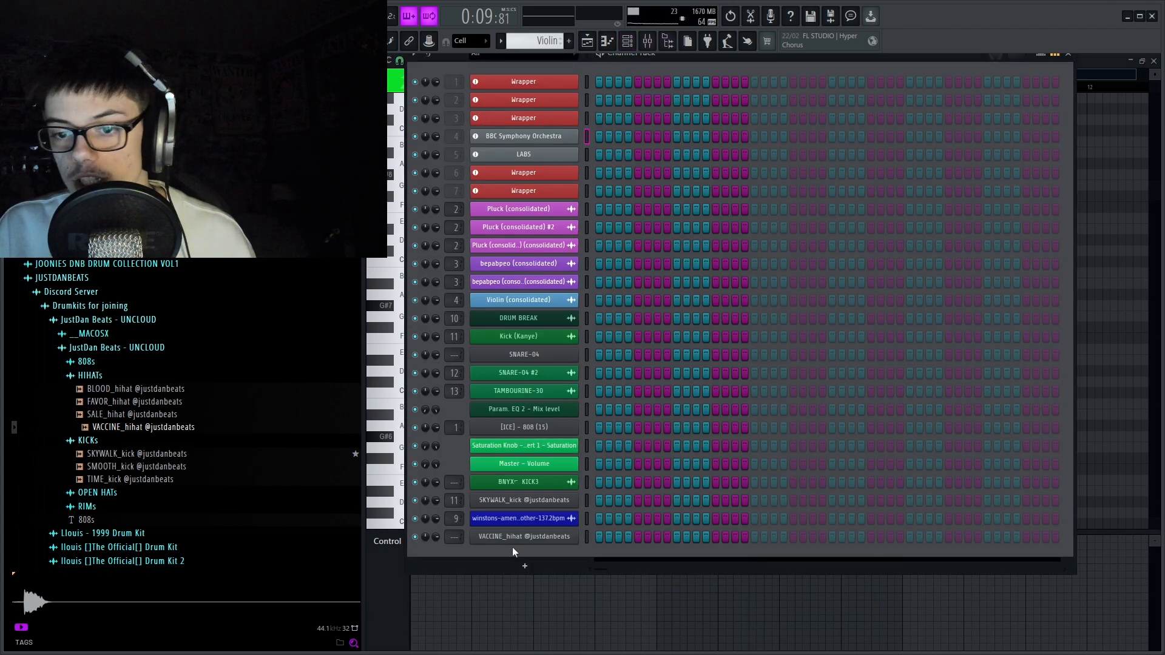
{"action": "left_click", "coordinate": [525, 563]}
{"action": "left_click", "coordinate": [518, 369]}
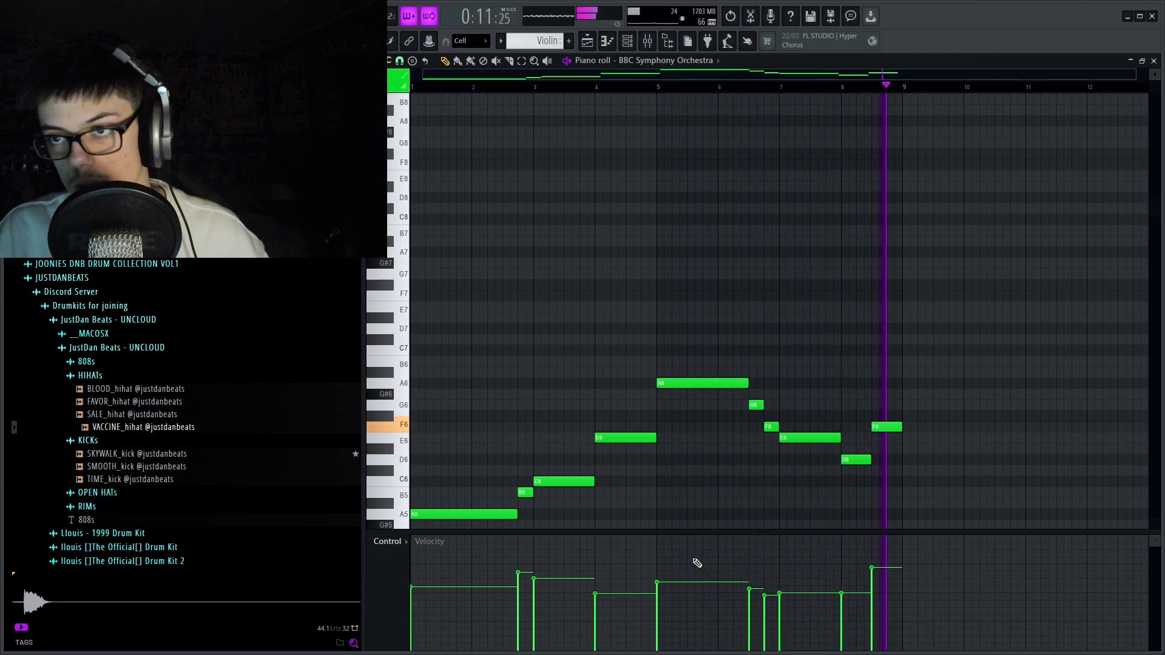
Stop the Violin pattern, return to the playlist, and open the Violin (consolidated) audio clip's settings.
{"action": "key", "text": "Escape"}
{"action": "key", "text": "space"}
{"action": "key", "text": "Escape"}
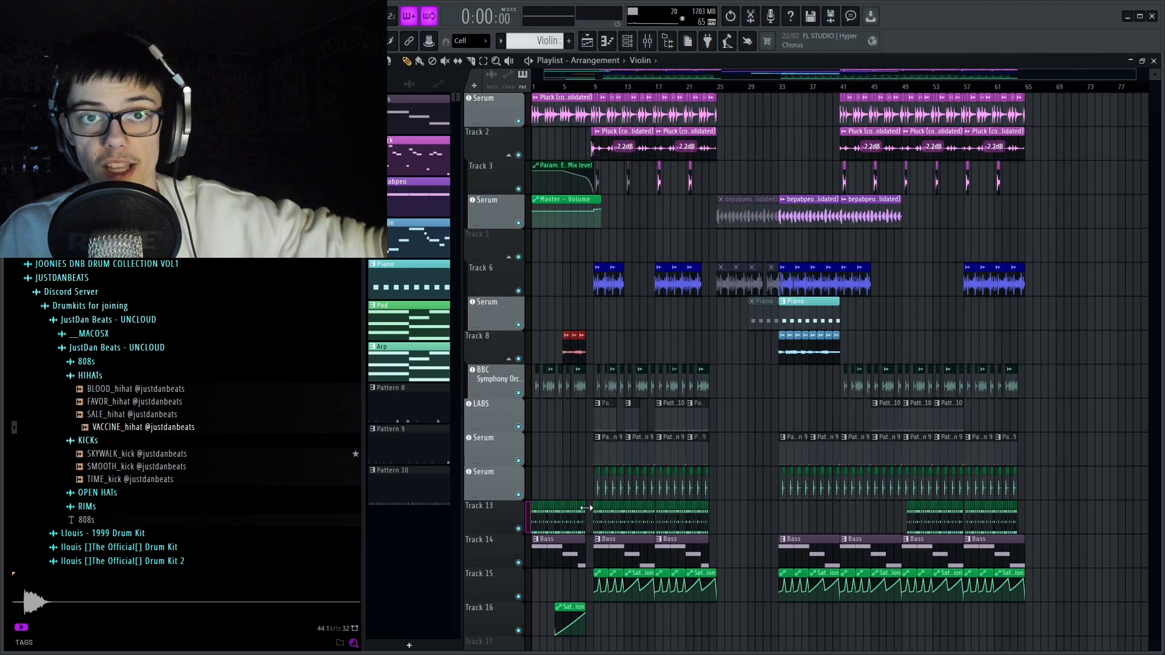
{"action": "left_click", "coordinate": [410, 84]}
{"action": "left_click", "coordinate": [403, 183]}
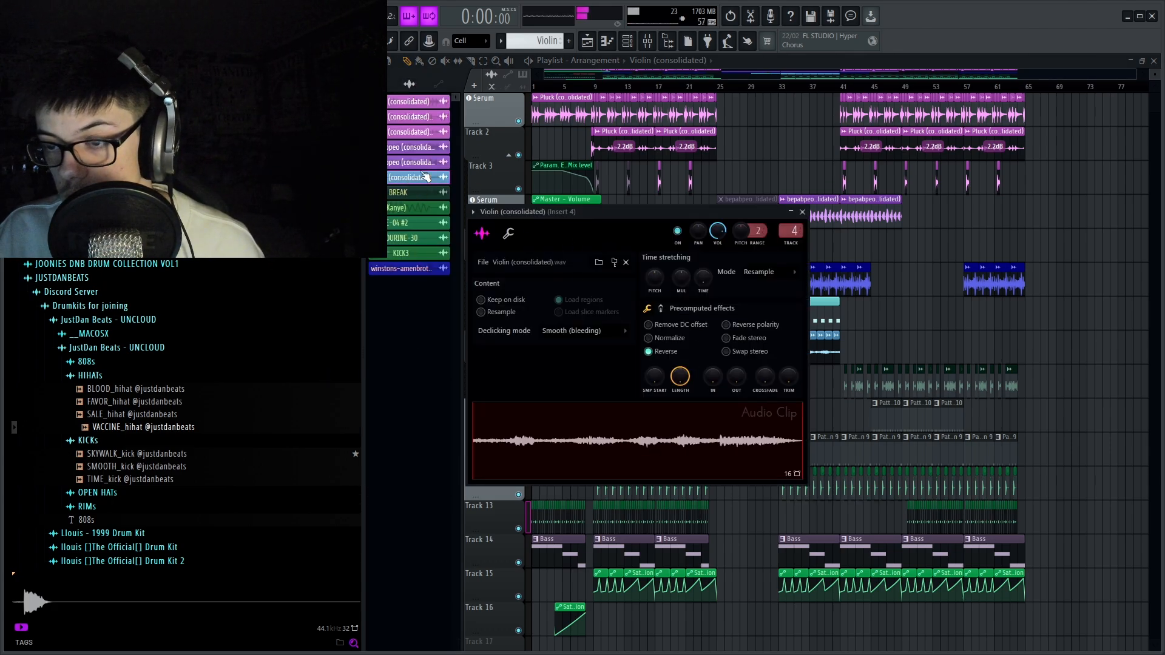
Place a Violin (consolidated) clip on Track 3 past the end of the arrangement and inspect its channel settings.
{"action": "left_click_drag", "start_coordinate": [424, 177], "coordinate": [1011, 165]}
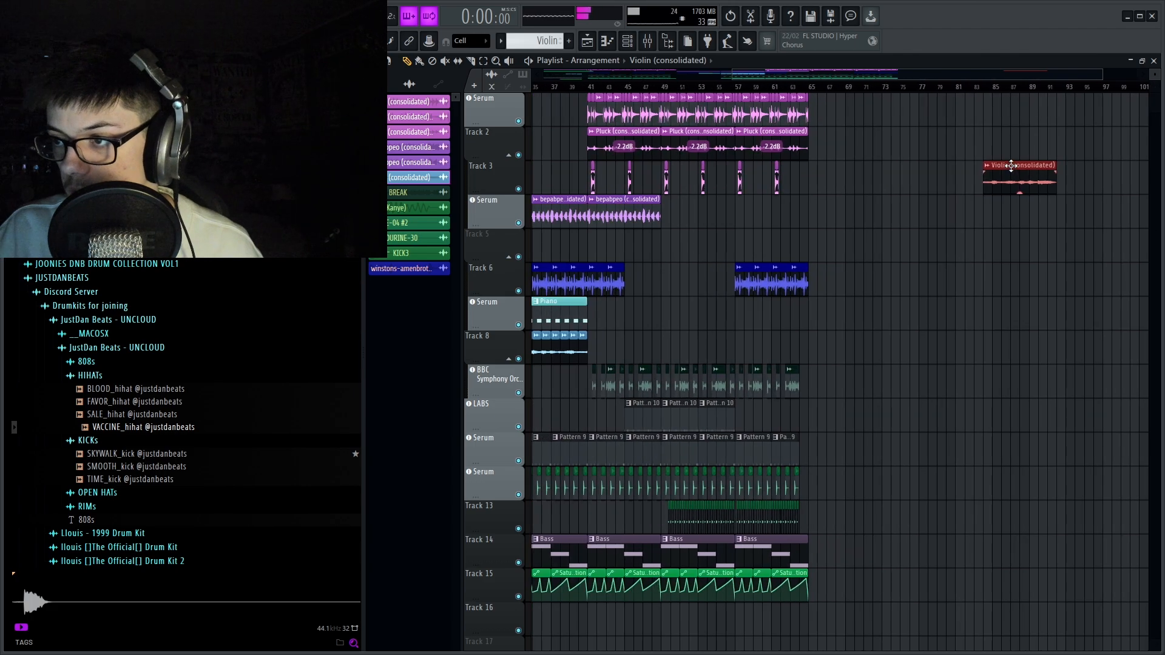
{"action": "double_click", "coordinate": [1011, 165]}
{"action": "left_click", "coordinate": [645, 41]}
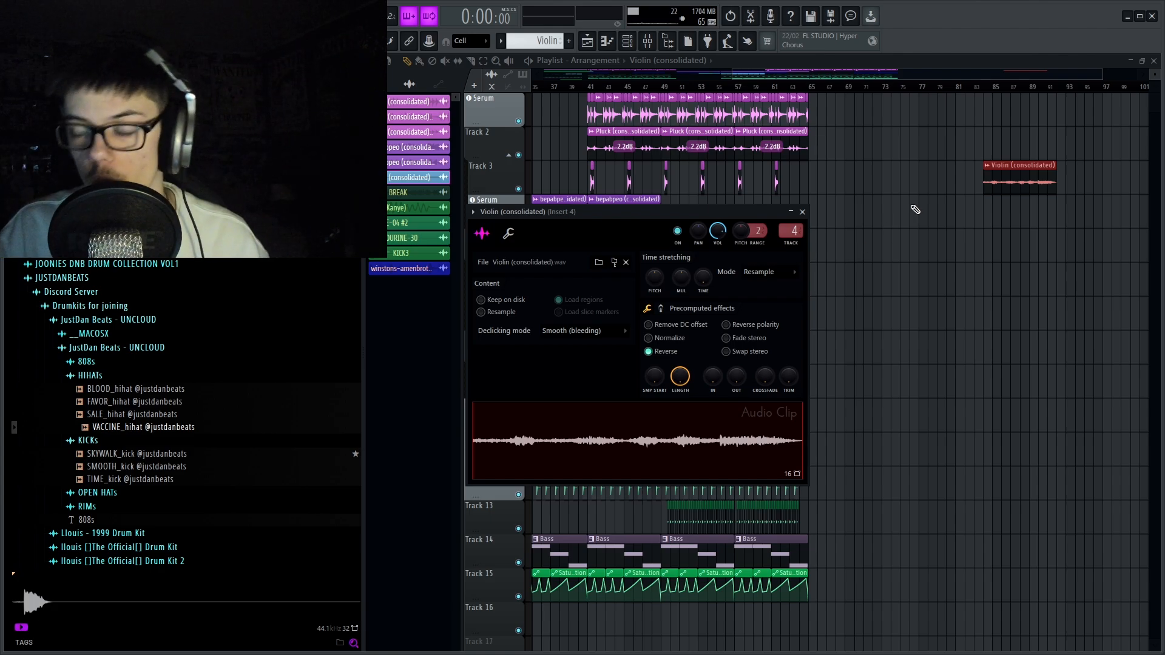
Move the Violin (consolidated) clip on Track 3 so it starts at bar 65, directly after the arrangement.
{"action": "left_click", "coordinate": [1063, 208]}
{"action": "right_click", "coordinate": [1065, 208]}
{"action": "left_click_drag", "start_coordinate": [1017, 182], "coordinate": [843, 208]}
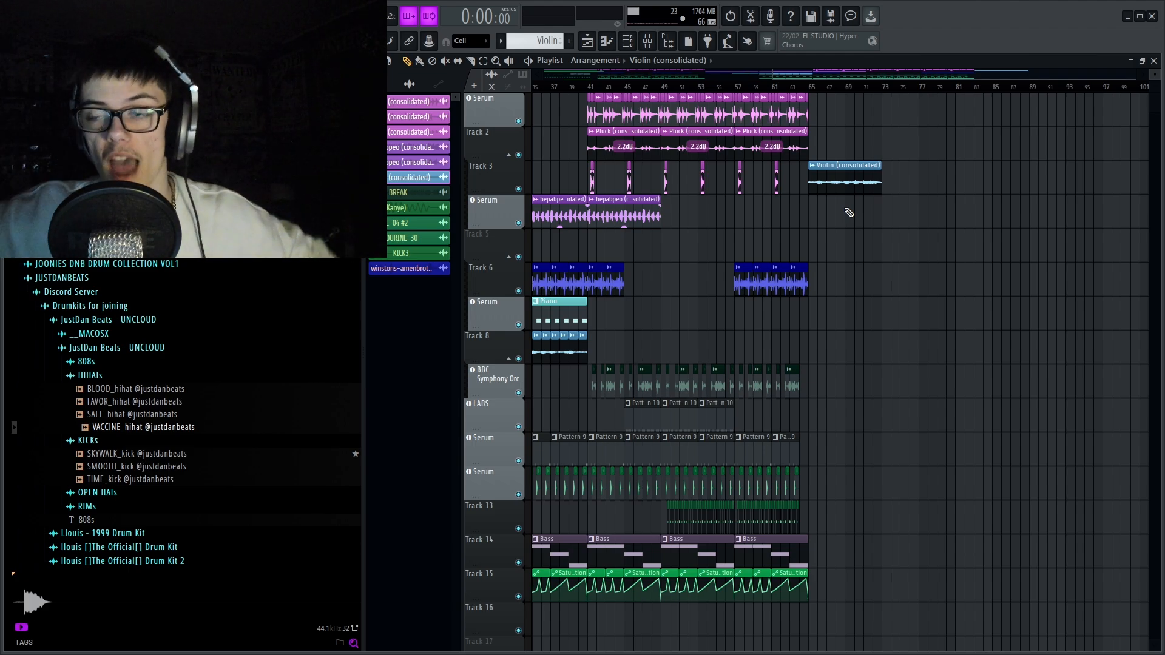
Turn off Reverse for the Violin (consolidated) clip and play it from bar 65.
{"action": "double_click", "coordinate": [864, 179]}
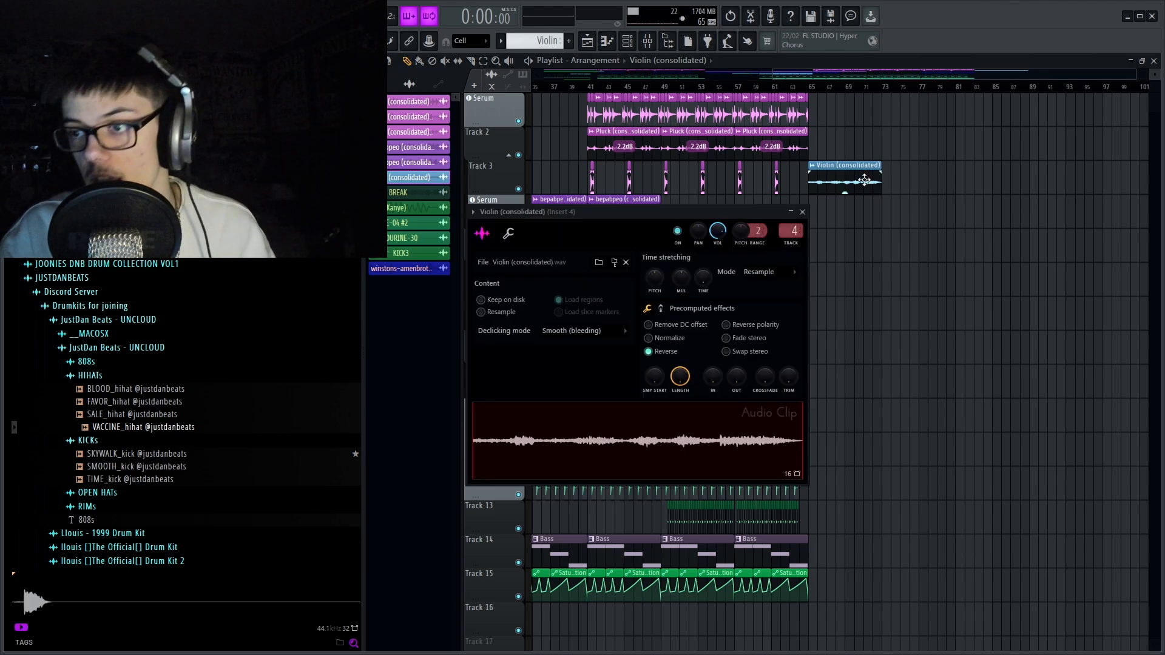
{"action": "left_click", "coordinate": [663, 354]}
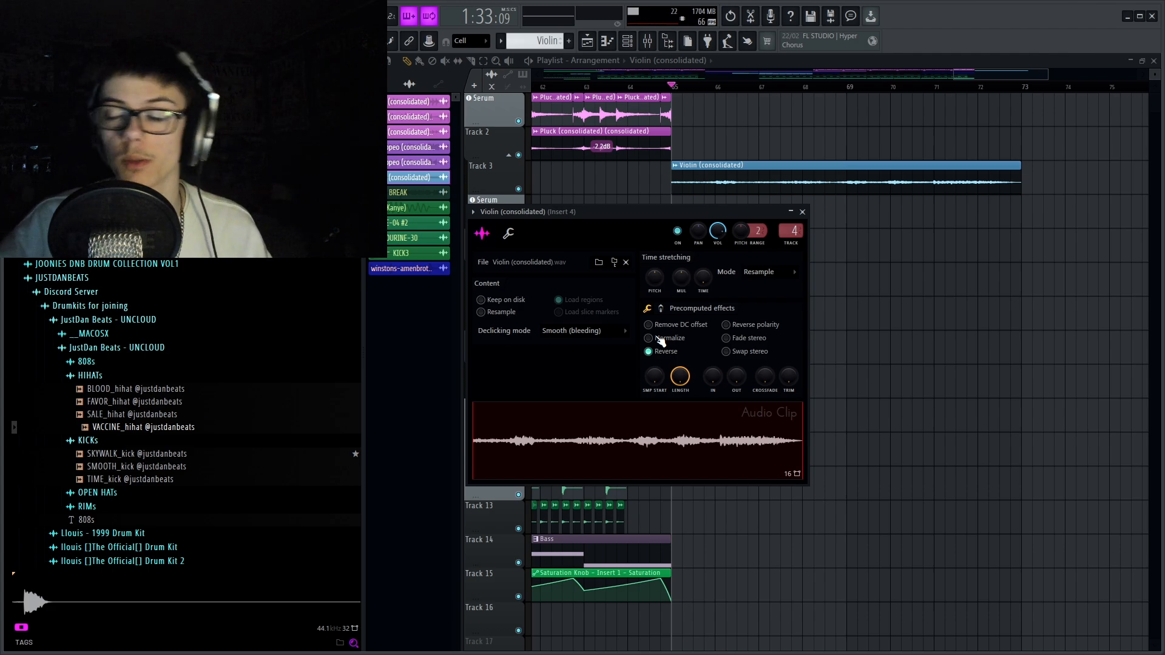
{"action": "left_click", "coordinate": [664, 351]}
{"action": "key", "text": "space"}
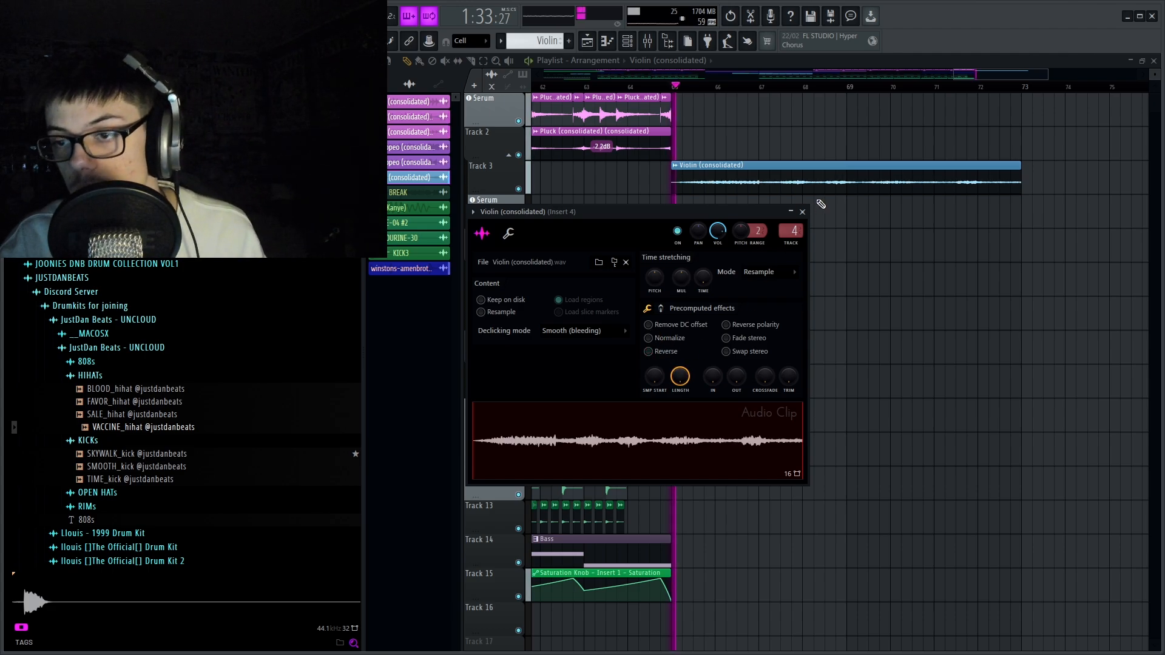
Try moving the last Violin clips from Track 8 to the LABS track in reverse order from bar 33, and undo the moves.
{"action": "scroll", "coordinate": [660, 383], "scroll_direction": "up", "scroll_amount": 3}
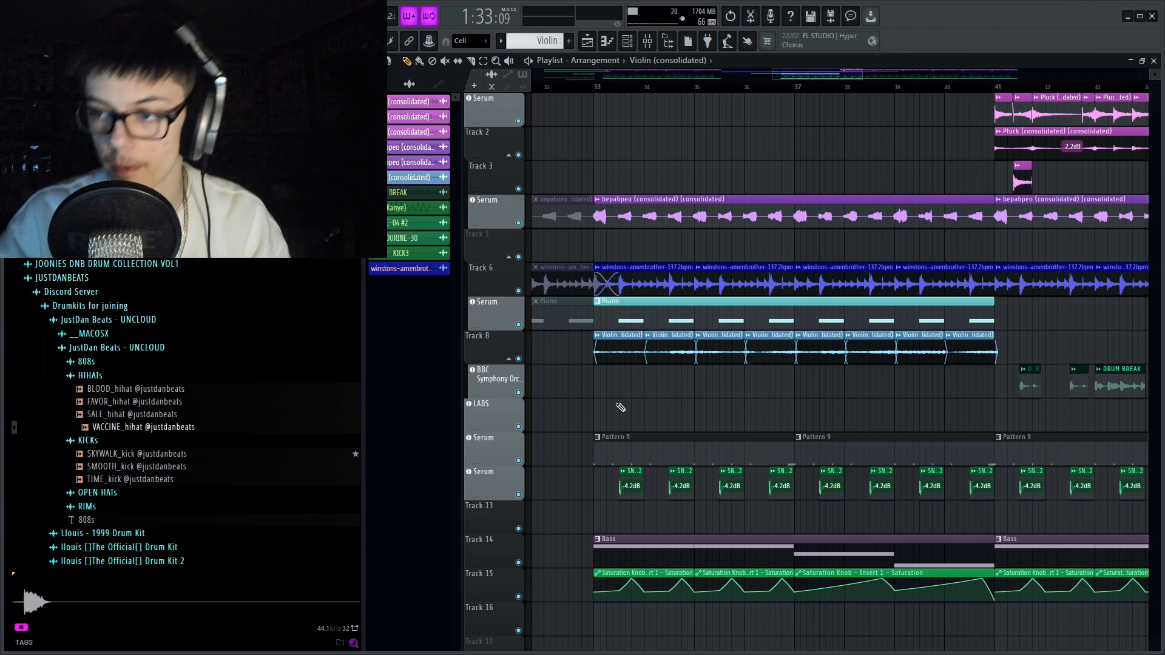
{"action": "left_click_drag", "start_coordinate": [979, 351], "coordinate": [670, 419]}
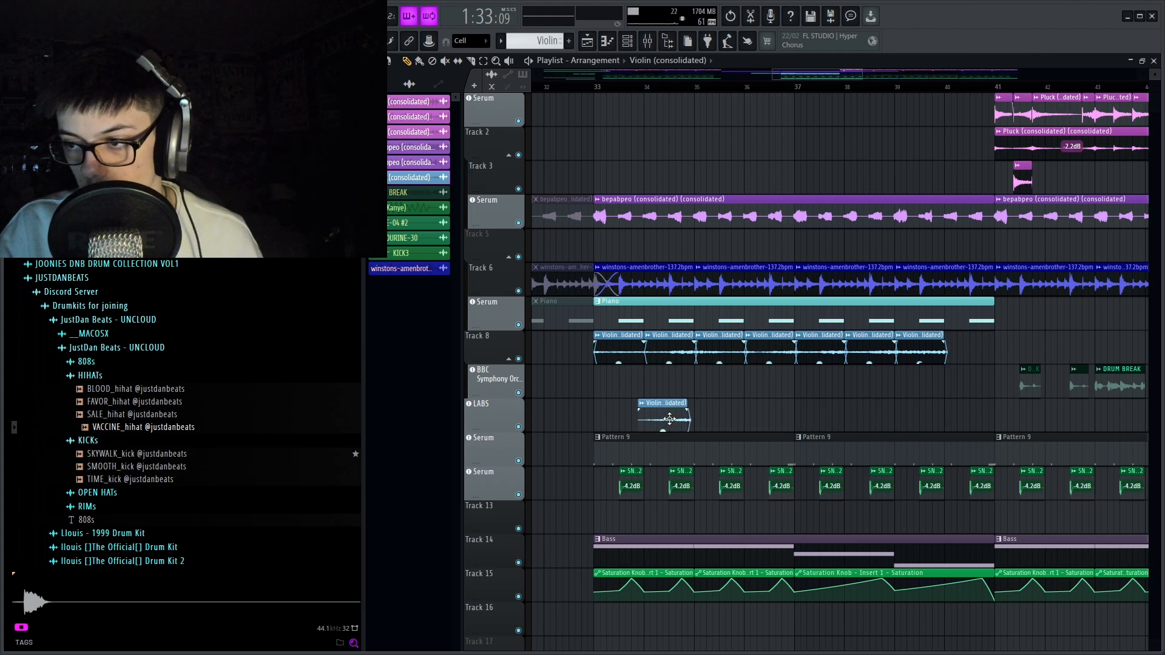
{"action": "left_click_drag", "start_coordinate": [913, 330], "coordinate": [672, 427]}
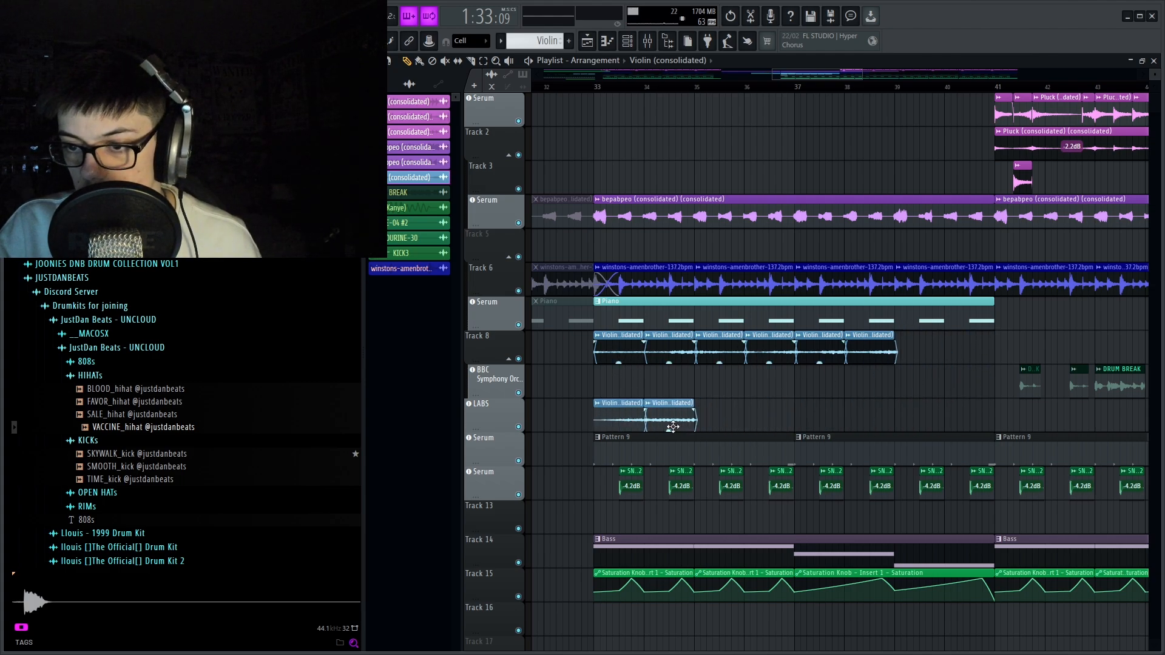
{"action": "left_click_drag", "start_coordinate": [876, 354], "coordinate": [736, 430]}
{"action": "key", "text": "ctrl+z"}
{"action": "key", "text": "ctrl+z"}
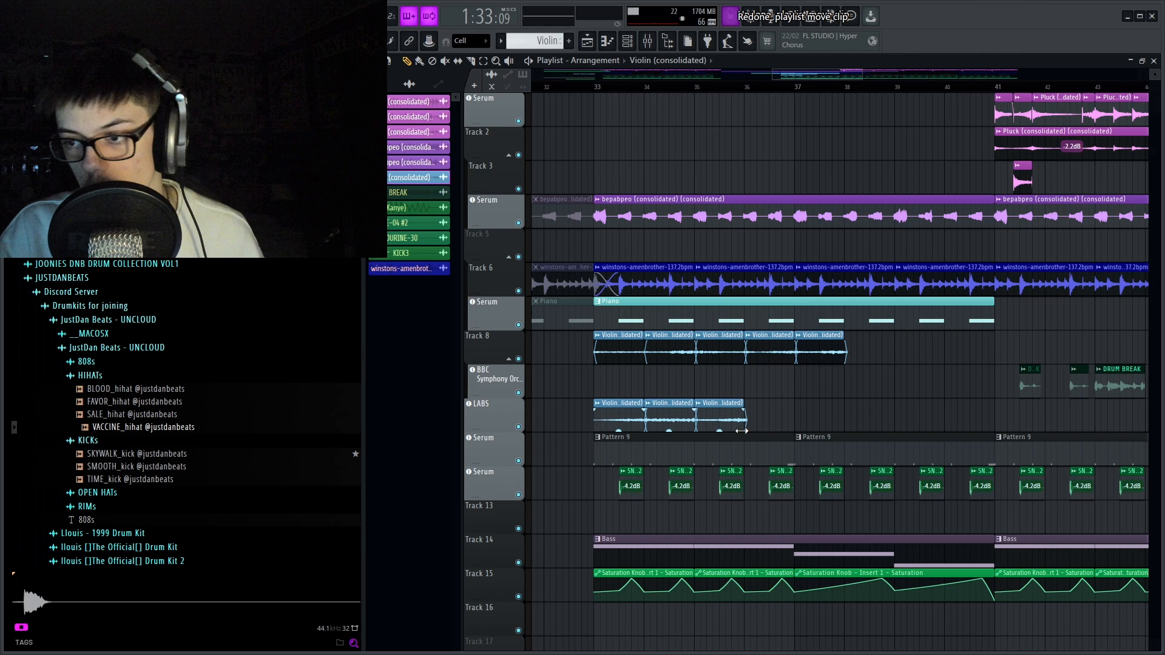
{"action": "key", "text": "ctrl+z"}
{"action": "key", "text": "ctrl+alt+z"}
{"action": "key", "text": "ctrl+alt+z"}
Play from bar 33 with the bepabpeo, break, Bass, snare and Pattern 9 tracks muted to hear the Piano and Violin.
{"action": "left_click", "coordinate": [595, 87]}
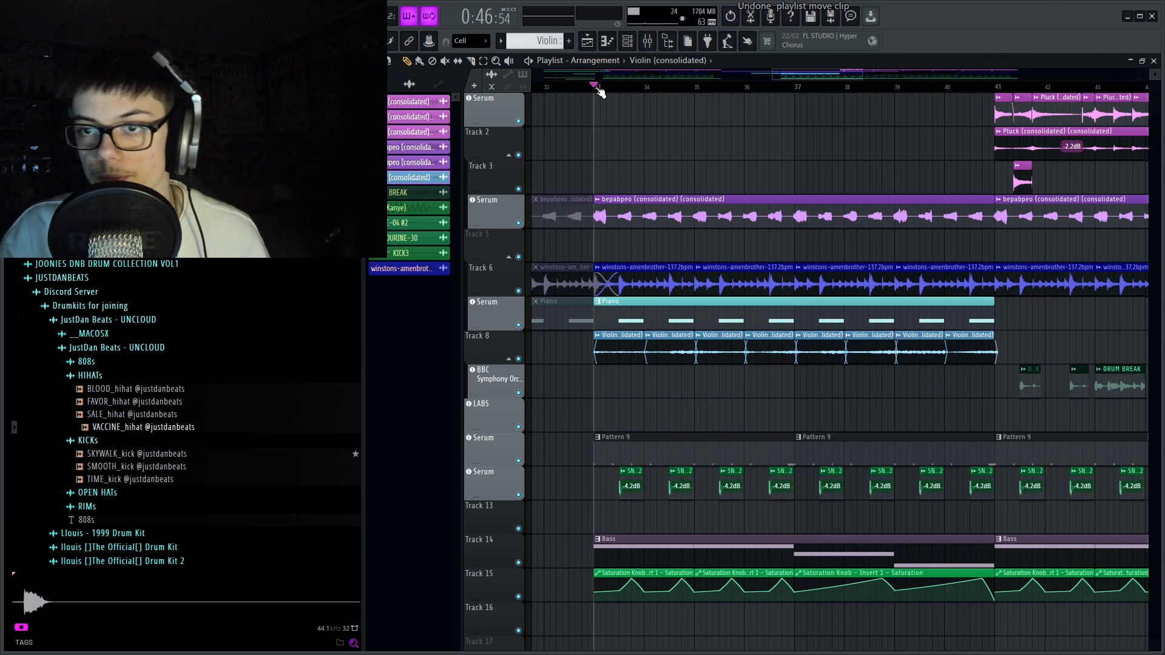
{"action": "left_click", "coordinate": [518, 291]}
{"action": "left_click", "coordinate": [518, 224]}
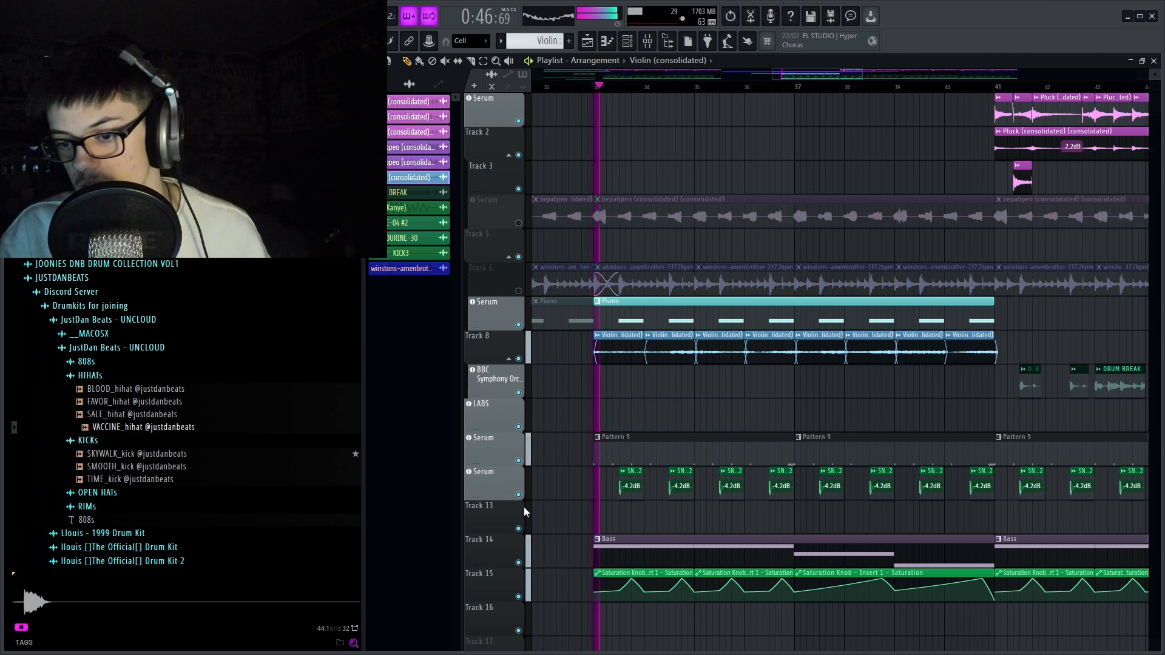
{"action": "left_click", "coordinate": [518, 563]}
{"action": "left_click", "coordinate": [518, 495]}
{"action": "left_click", "coordinate": [518, 460]}
{"action": "key", "text": "space"}
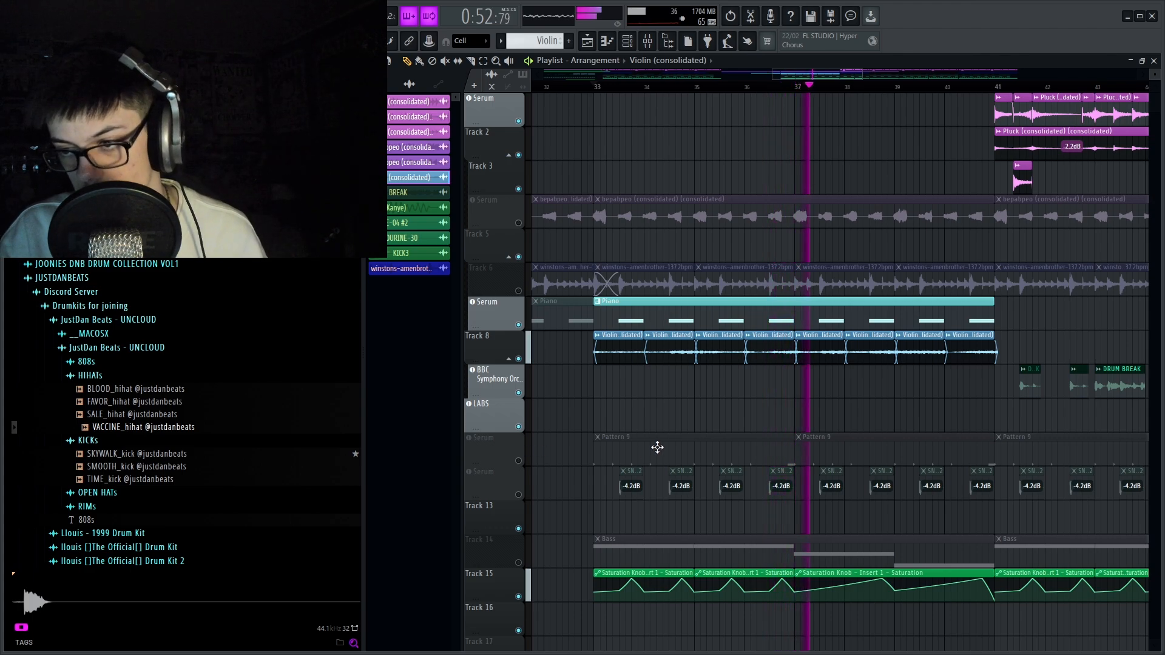
Stop playback and set the Violin (consolidated) clip's declicking mode to Out only (no bleeding).
{"action": "key", "text": "space"}
{"action": "double_click", "coordinate": [627, 357]}
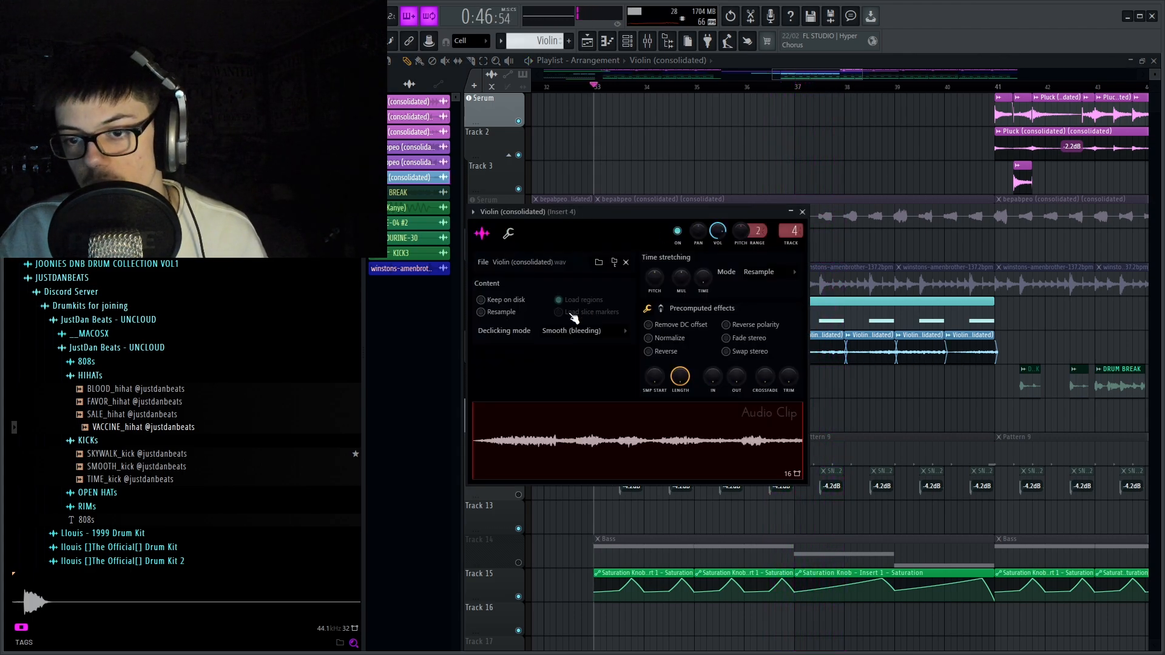
{"action": "left_click", "coordinate": [586, 330]}
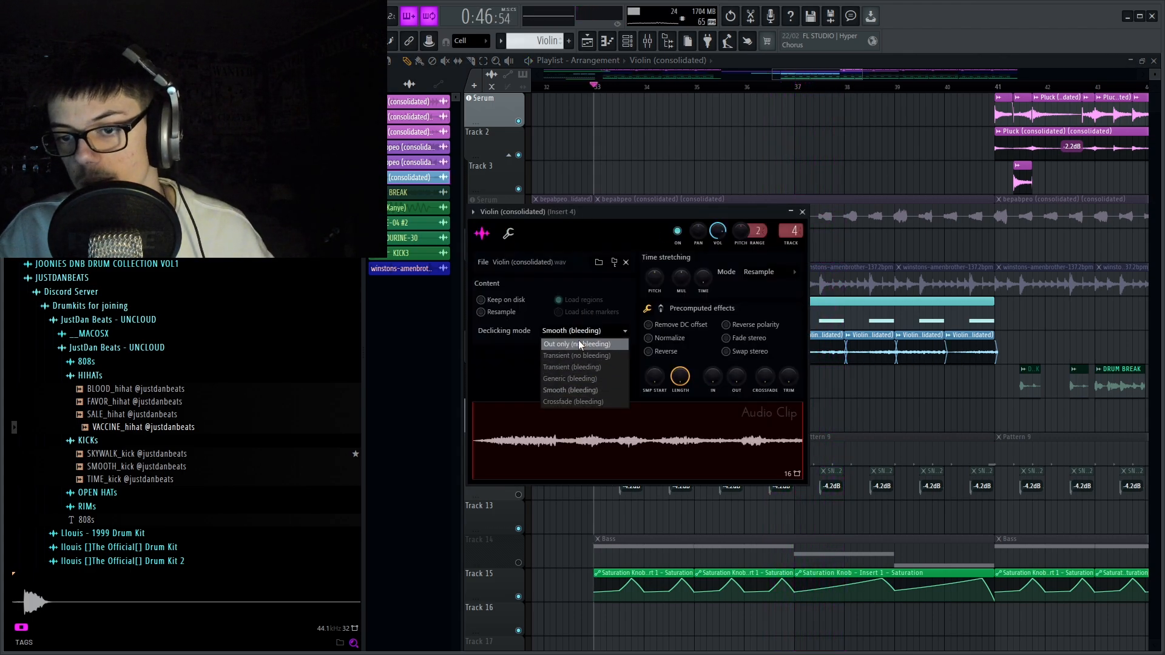
{"action": "left_click", "coordinate": [577, 343]}
{"action": "key", "text": "Escape"}
Mute the Piano track and play the chopped Violin clips on Track 8 from bar 33.
{"action": "left_click", "coordinate": [520, 325]}
{"action": "key", "text": "space"}
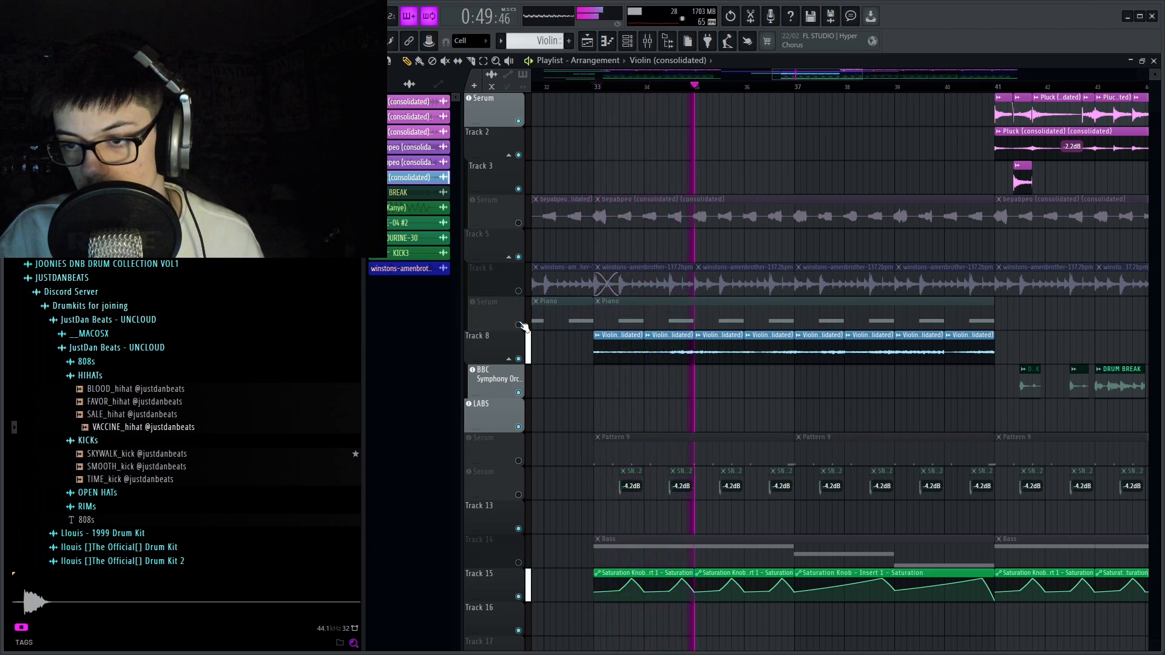
{"action": "key", "text": "space"}
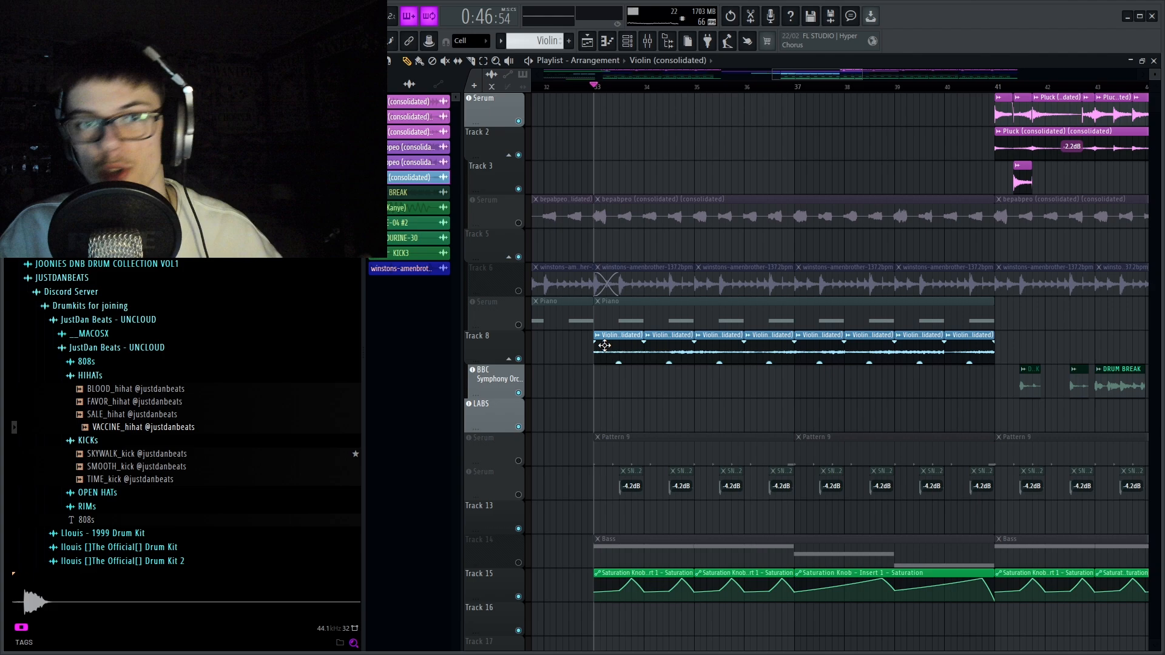
Set the Violin (consolidated) clip's declicking mode back to Smooth (bleeding).
{"action": "double_click", "coordinate": [605, 345]}
{"action": "left_click", "coordinate": [580, 330]}
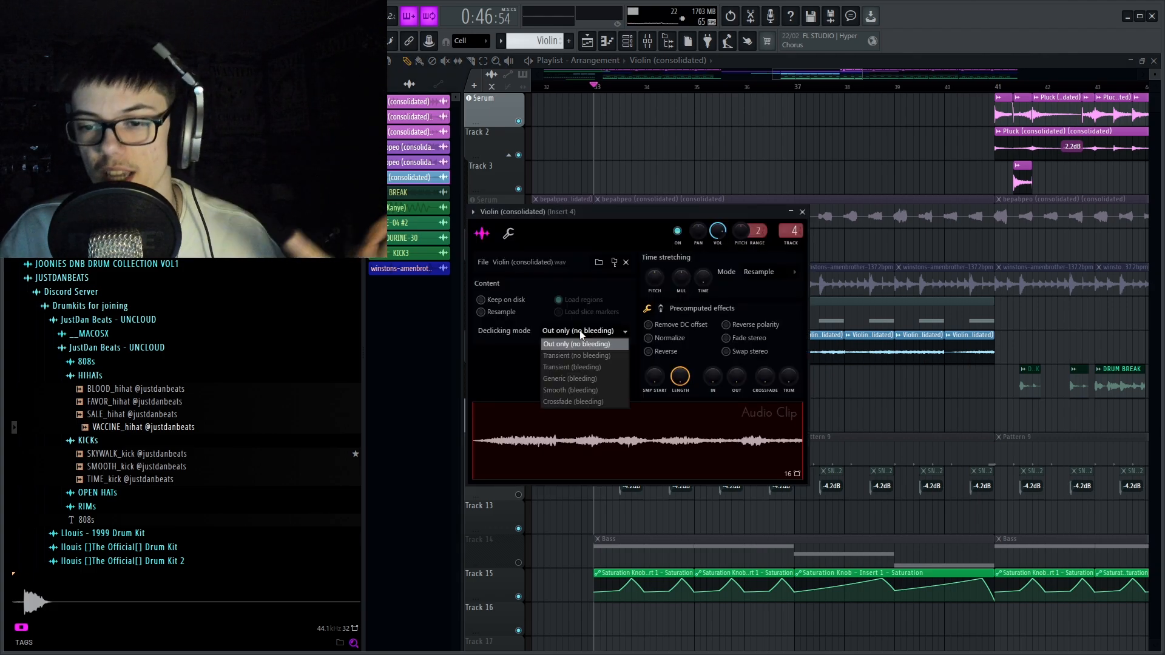
{"action": "left_click", "coordinate": [580, 390]}
{"action": "key", "text": "Escape"}
Open the Piano pattern's notes, return to the playlist, and examine the soloed Piano clip at bar 33.
{"action": "left_click", "coordinate": [624, 313]}
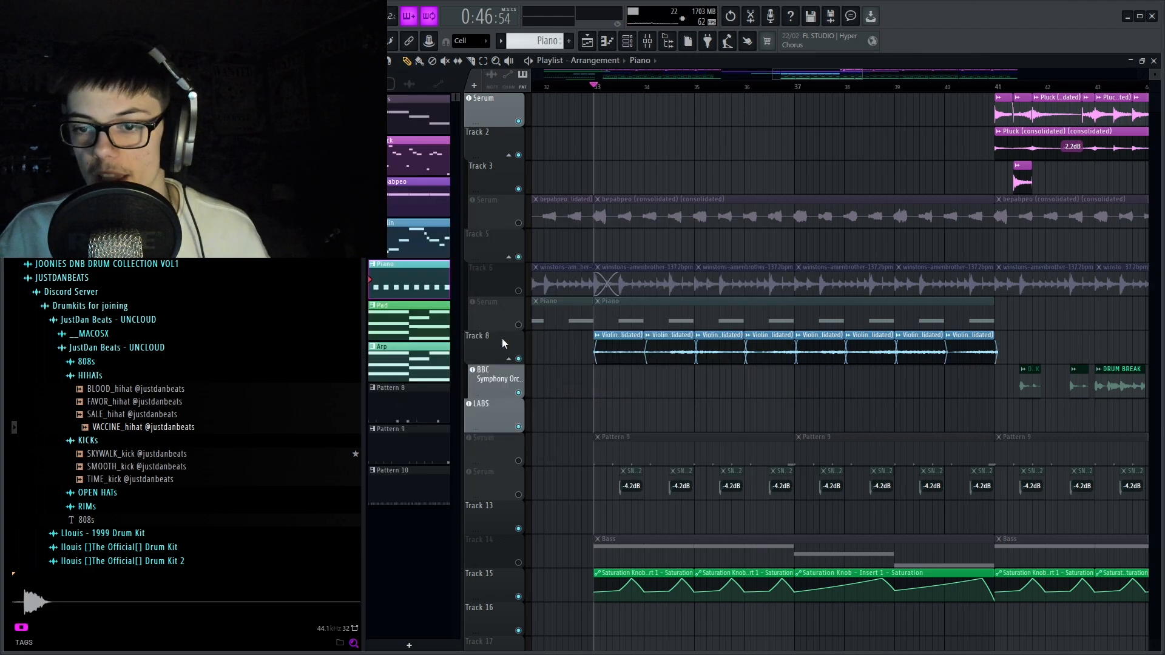
{"action": "double_click", "coordinate": [629, 315]}
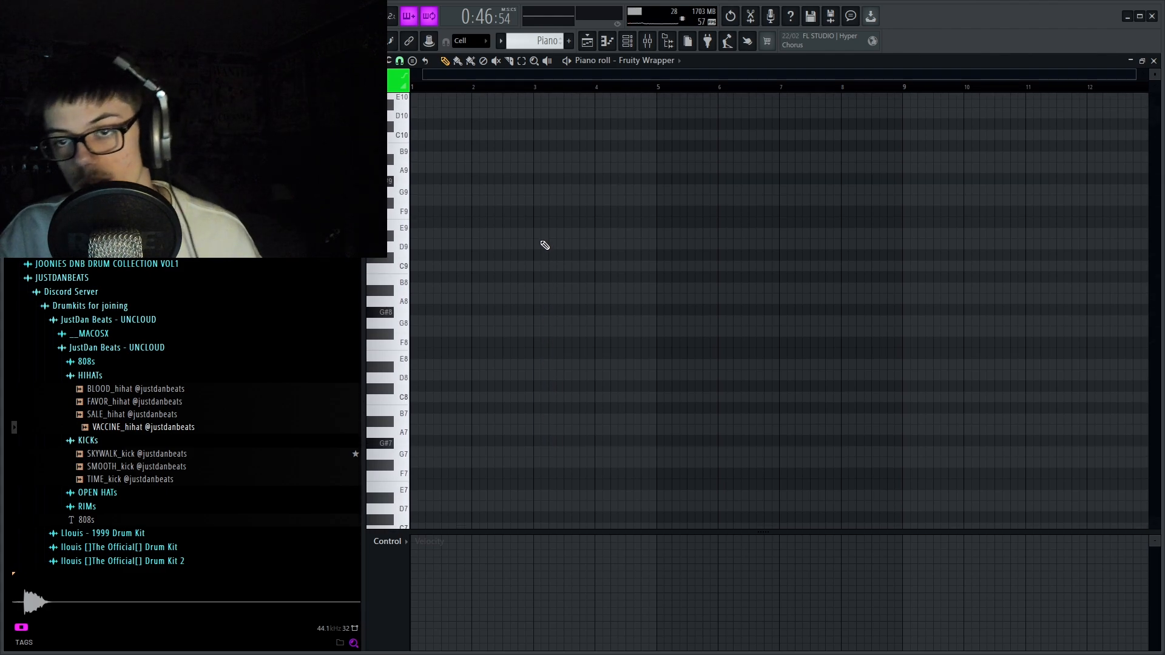
{"action": "scroll", "coordinate": [509, 303], "scroll_direction": "down", "scroll_amount": 10}
{"action": "left_click", "coordinate": [587, 41]}
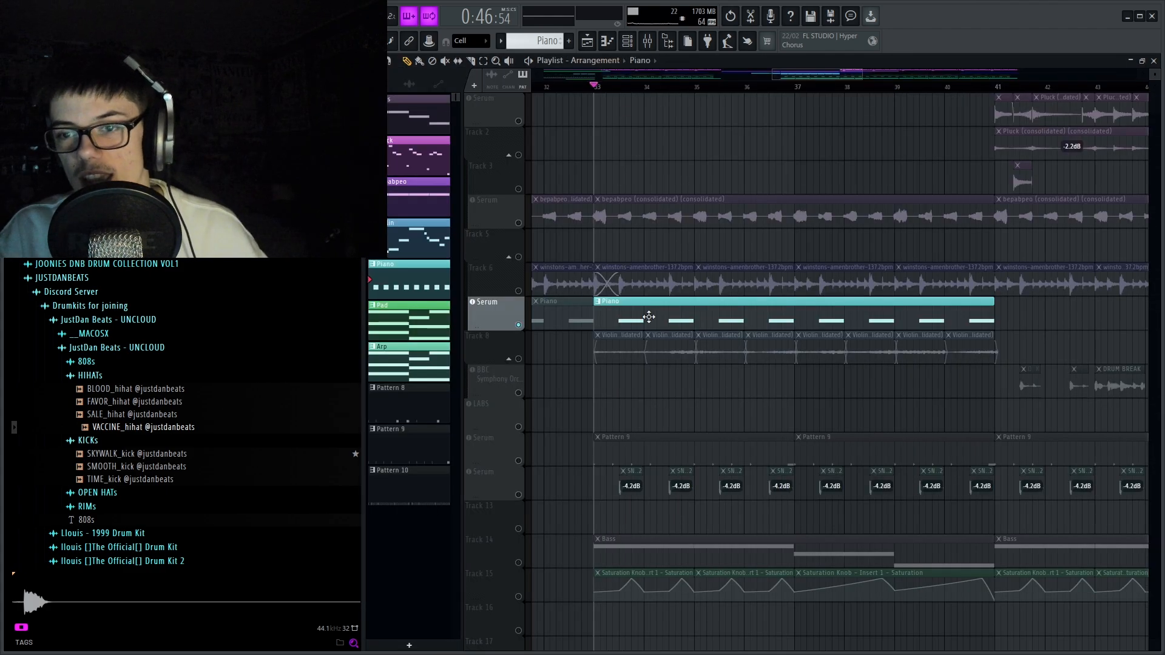
{"action": "scroll", "coordinate": [649, 316], "scroll_direction": "up", "scroll_amount": 4}
{"action": "scroll", "coordinate": [643, 313], "scroll_direction": "up", "scroll_amount": 4}
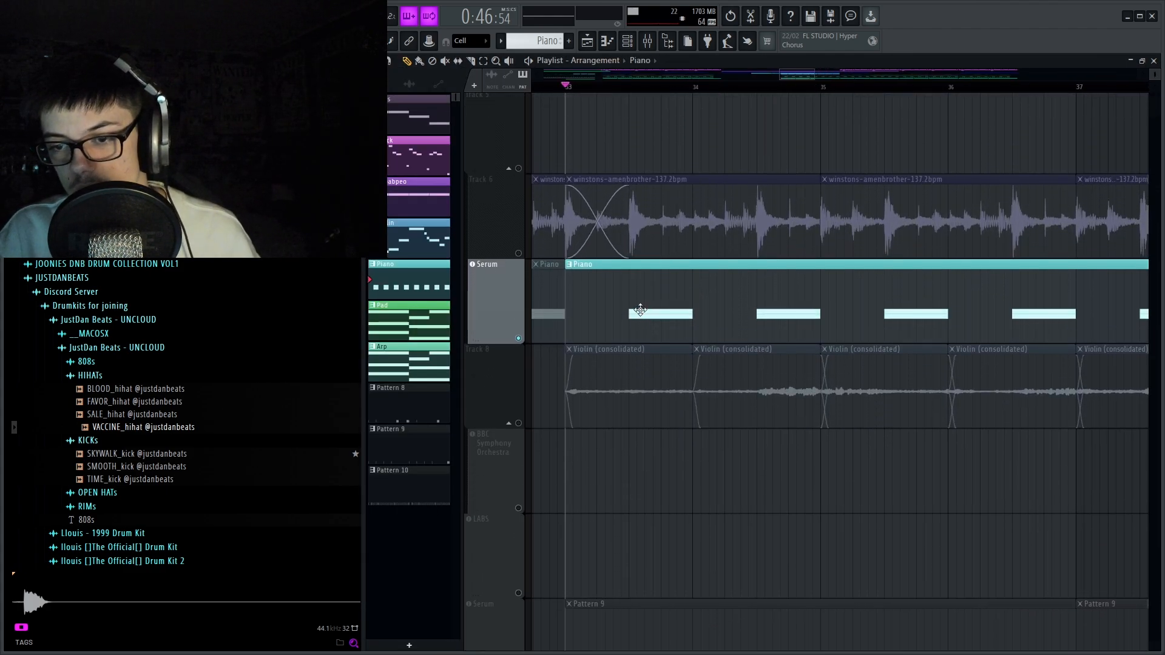
{"action": "scroll", "coordinate": [640, 310], "scroll_direction": "down", "scroll_amount": 4}
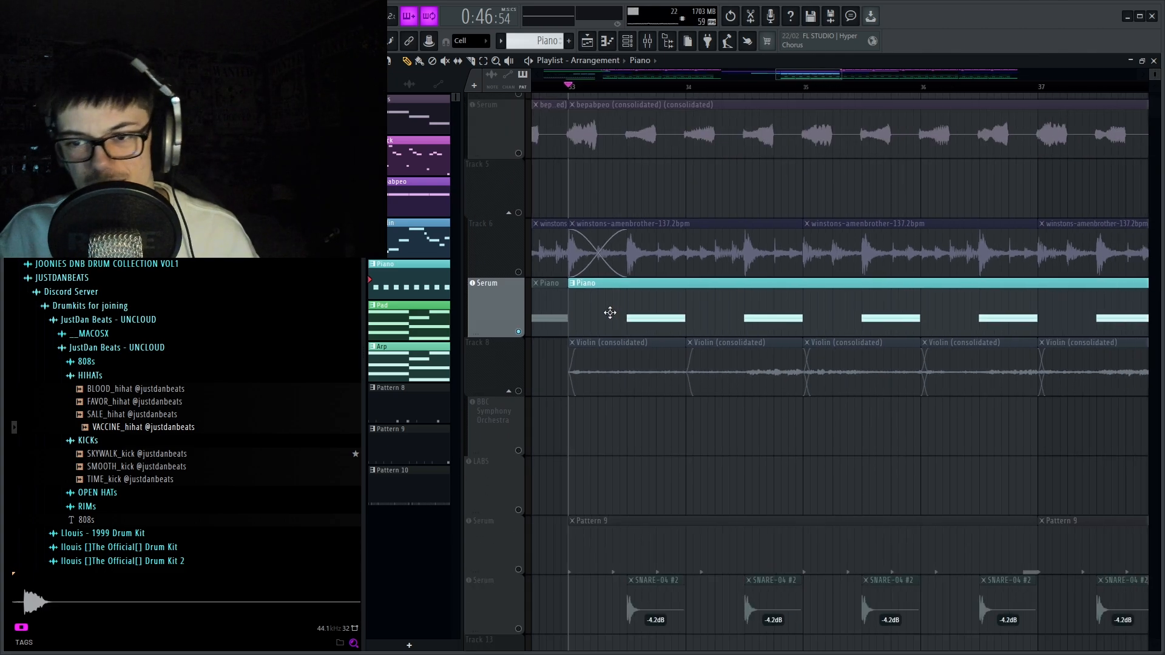
{"action": "scroll", "coordinate": [609, 313], "scroll_direction": "down", "scroll_amount": 5}
Open the mixer and check the effects on Inserts 3, 2, 1 and 5.
{"action": "left_click", "coordinate": [649, 44]}
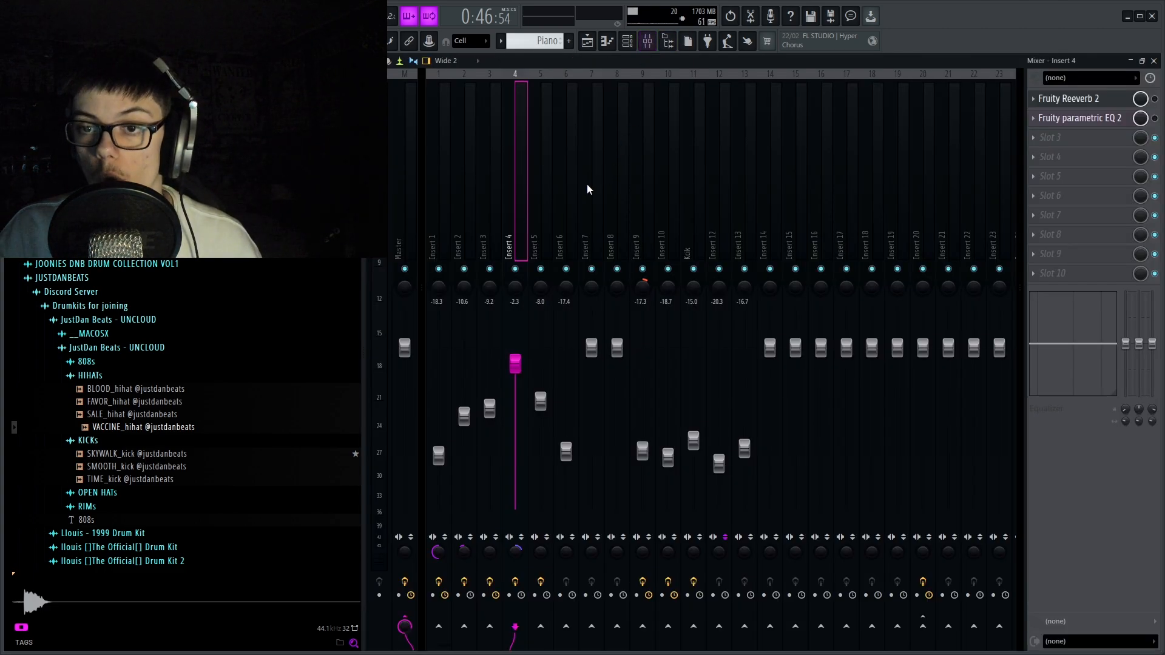
{"action": "left_click", "coordinate": [490, 177]}
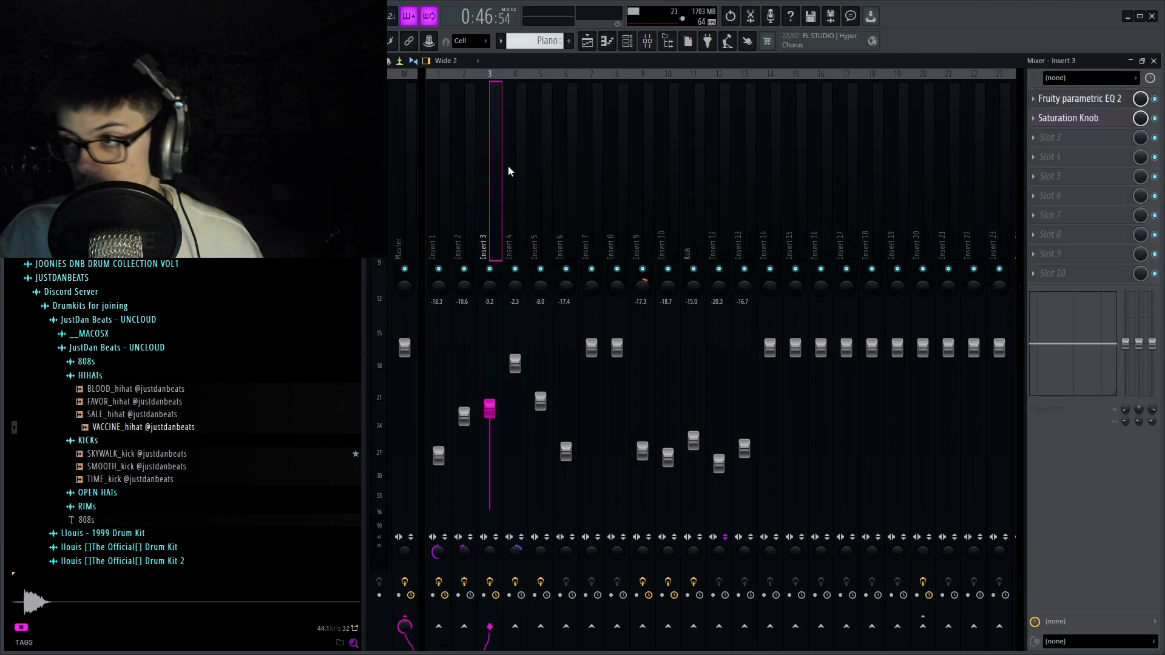
{"action": "left_click", "coordinate": [466, 172]}
{"action": "left_click", "coordinate": [440, 168]}
{"action": "left_click", "coordinate": [543, 203]}
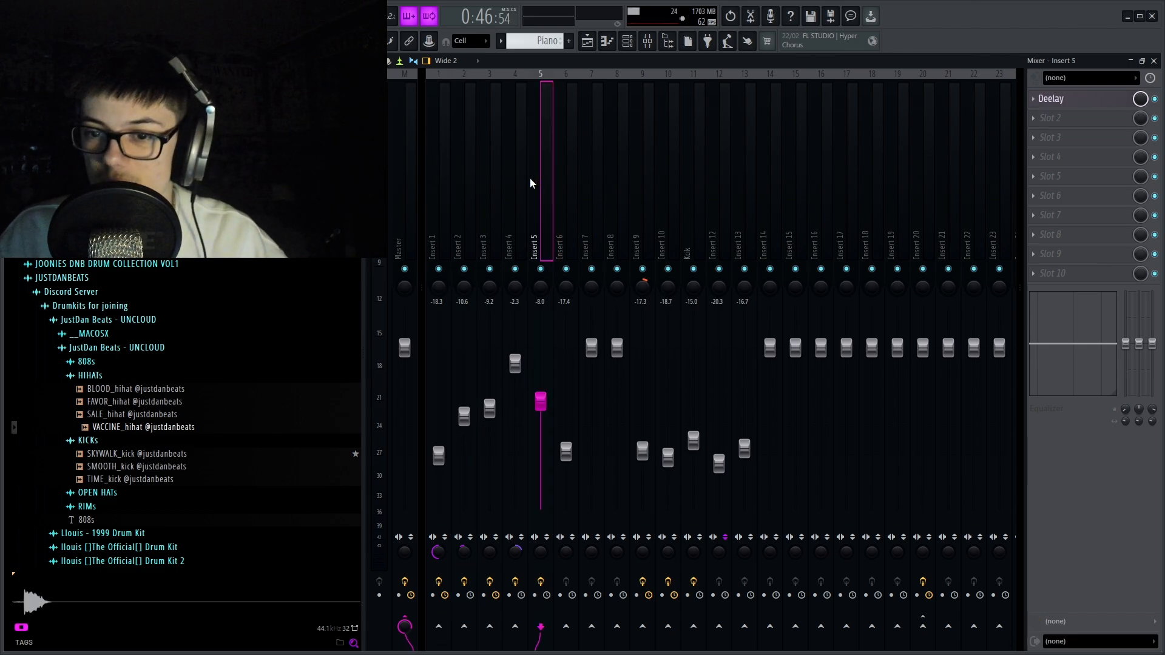
Inspect the Deelay plugin on Insert 5, including its preset, delay time and playback mode, and close it.
{"action": "left_click", "coordinate": [1100, 100]}
{"action": "left_click_drag", "start_coordinate": [692, 176], "coordinate": [643, 58]}
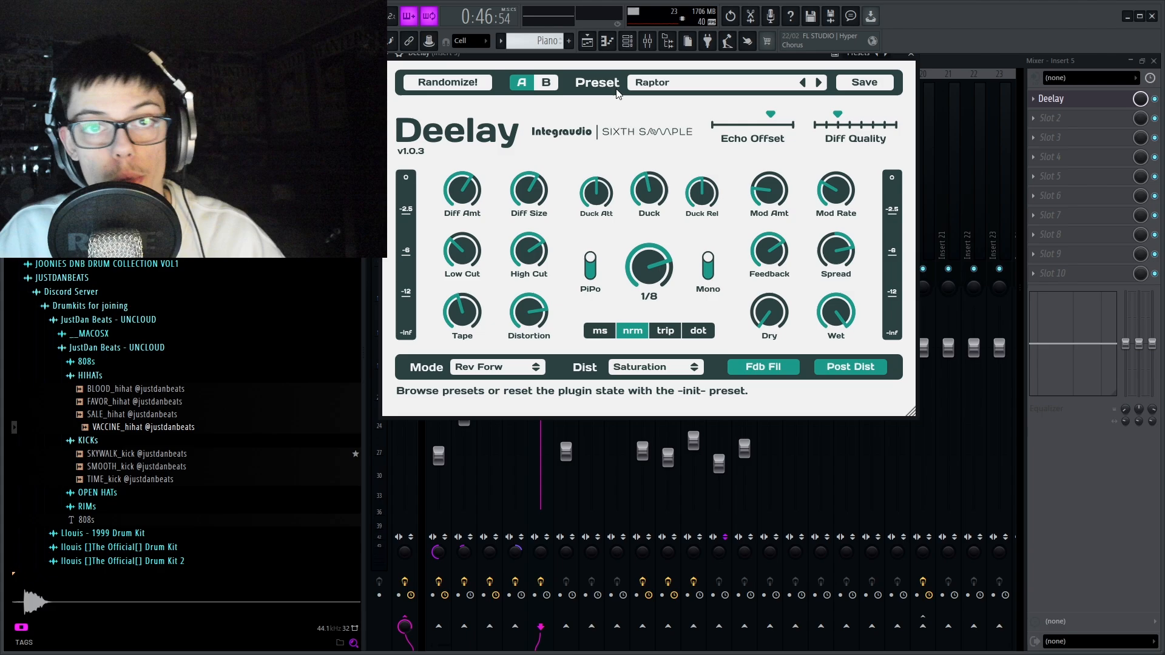
{"action": "left_click_drag", "start_coordinate": [649, 268], "coordinate": [674, 250]}
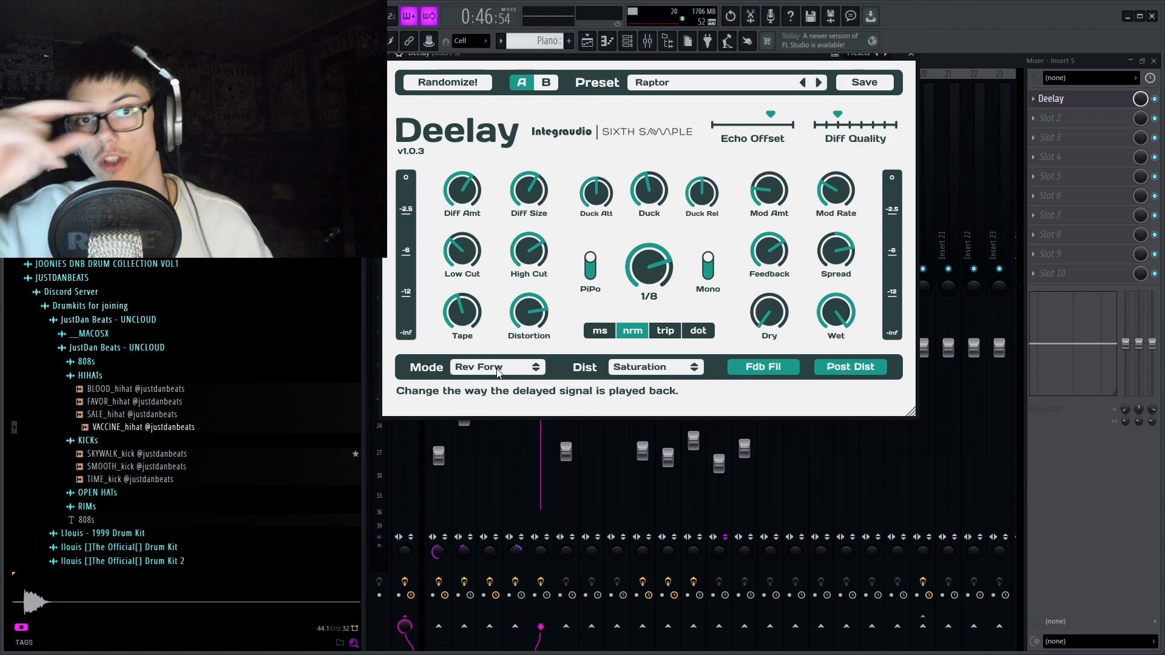
{"action": "key", "text": "Escape"}
{"action": "key", "text": "Escape"}
{"action": "key", "text": "Escape"}
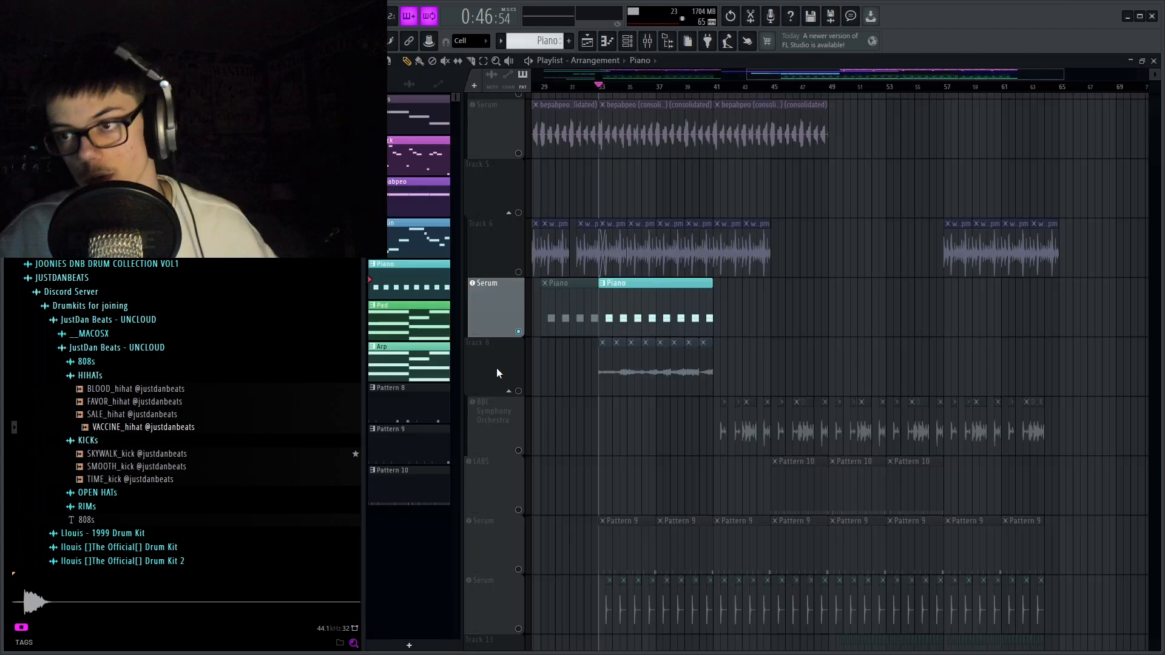
Return to the playlist and play the soloed Piano track from bar 33.
{"action": "left_click", "coordinate": [588, 42]}
{"action": "key", "text": "space"}
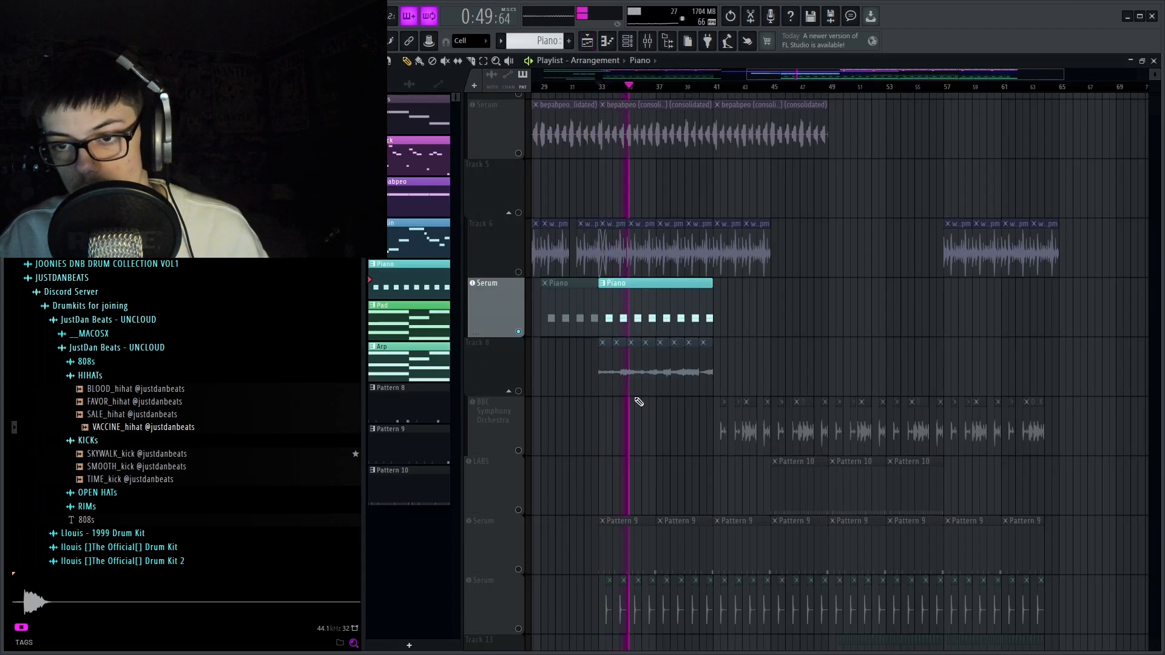
{"action": "key", "text": "space"}
Play the arrangement from bar 33 with all tracks enabled, and mute the break, Piano and Violin tracks.
{"action": "key", "text": "space"}
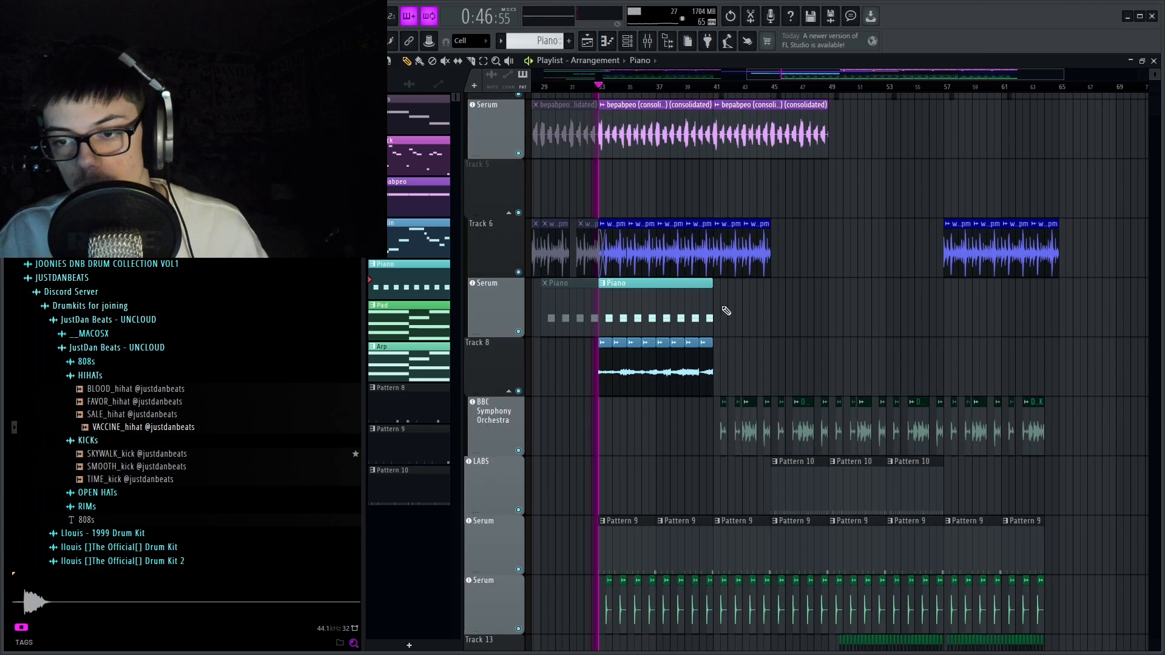
{"action": "scroll", "coordinate": [602, 287], "scroll_direction": "up", "scroll_amount": 8}
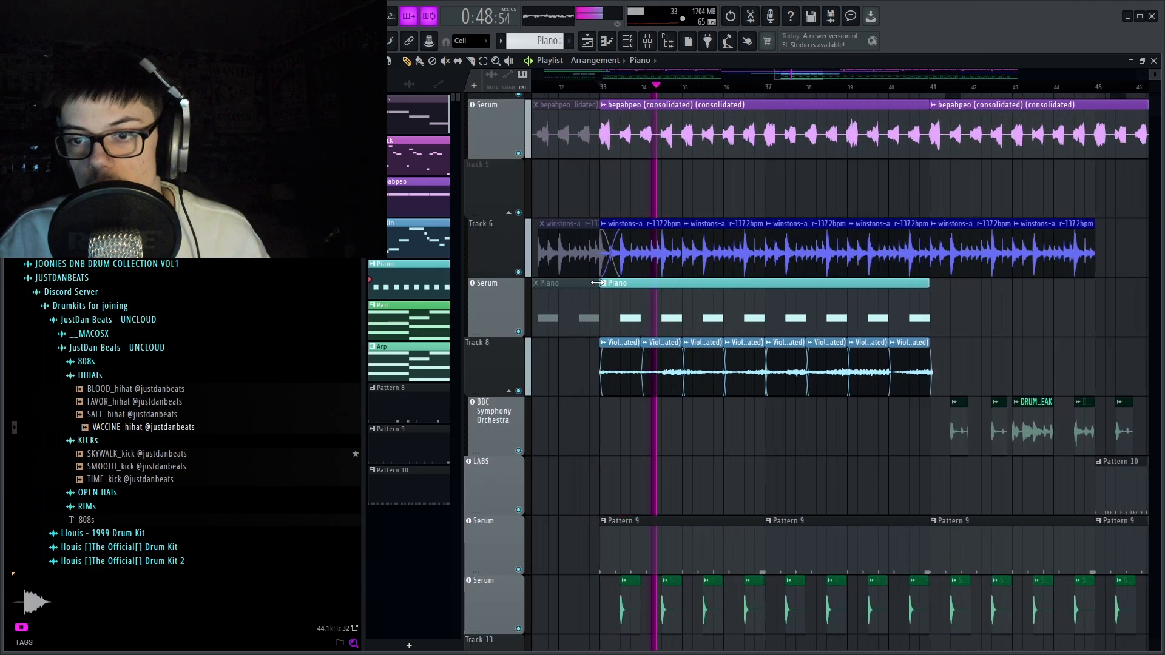
{"action": "scroll", "coordinate": [592, 290], "scroll_direction": "down", "scroll_amount": 6}
{"action": "scroll", "coordinate": [578, 295], "scroll_direction": "up", "scroll_amount": 2}
{"action": "scroll", "coordinate": [578, 294], "scroll_direction": "up", "scroll_amount": 1}
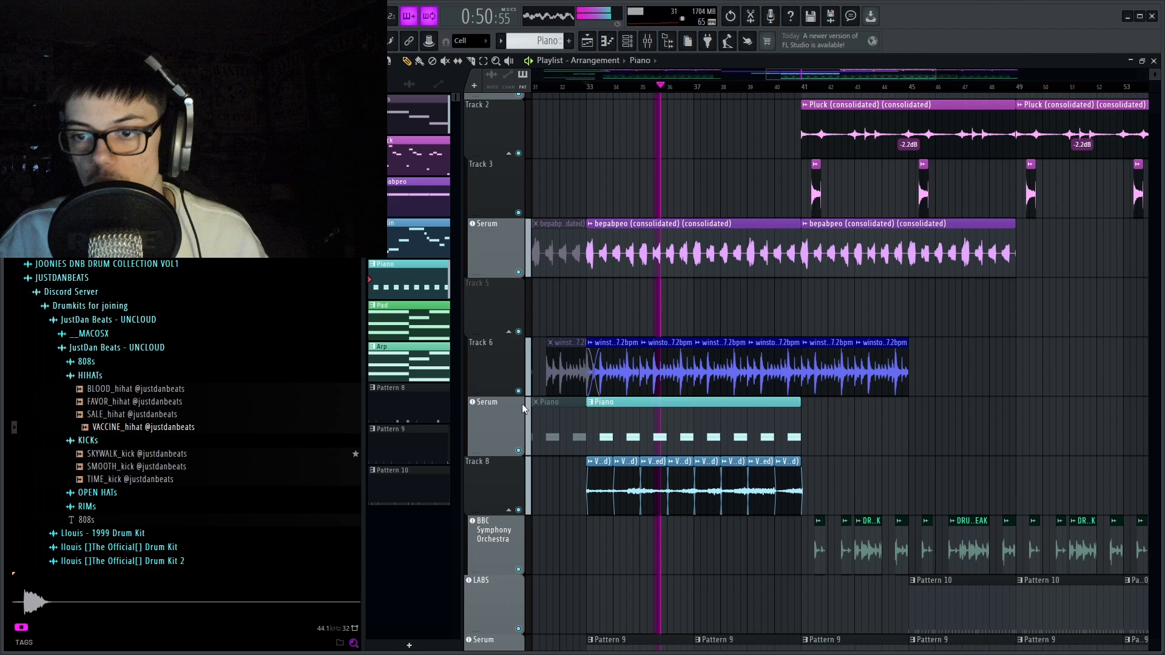
{"action": "left_click_drag", "start_coordinate": [519, 393], "coordinate": [521, 508]}
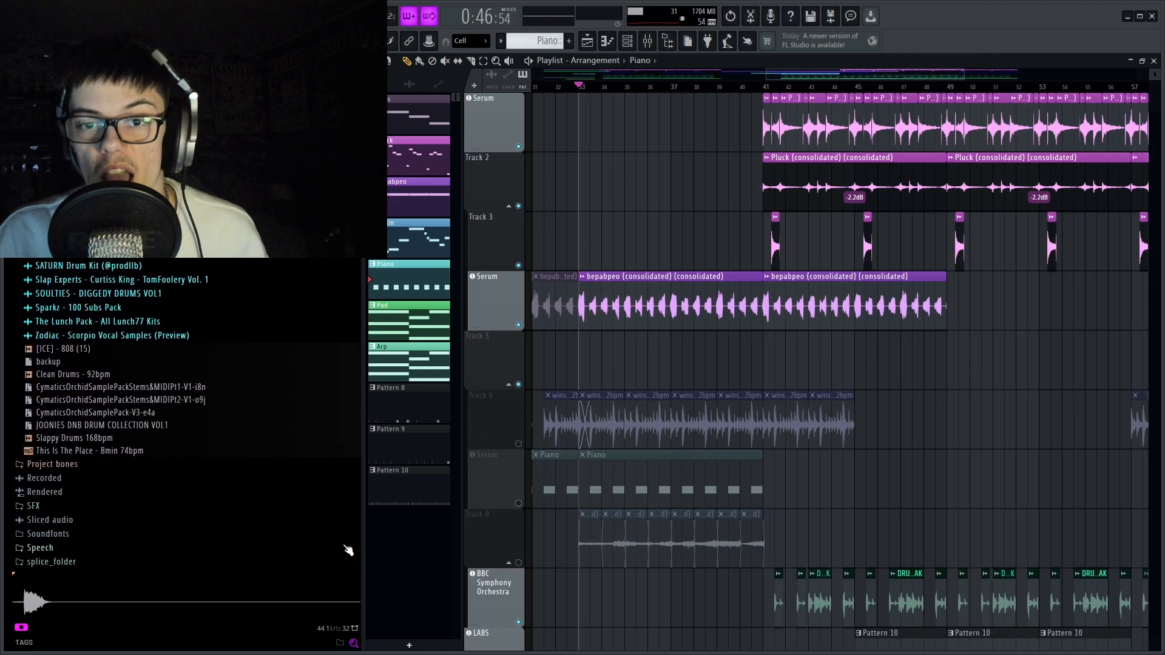
Turn off Reverse and reset the pitch in the bepabpeo (consolidated) clip's settings, and open the mixer at Insert 3.
{"action": "scroll", "coordinate": [182, 364], "scroll_direction": "down", "scroll_amount": 3}
{"action": "left_click", "coordinate": [399, 205]}
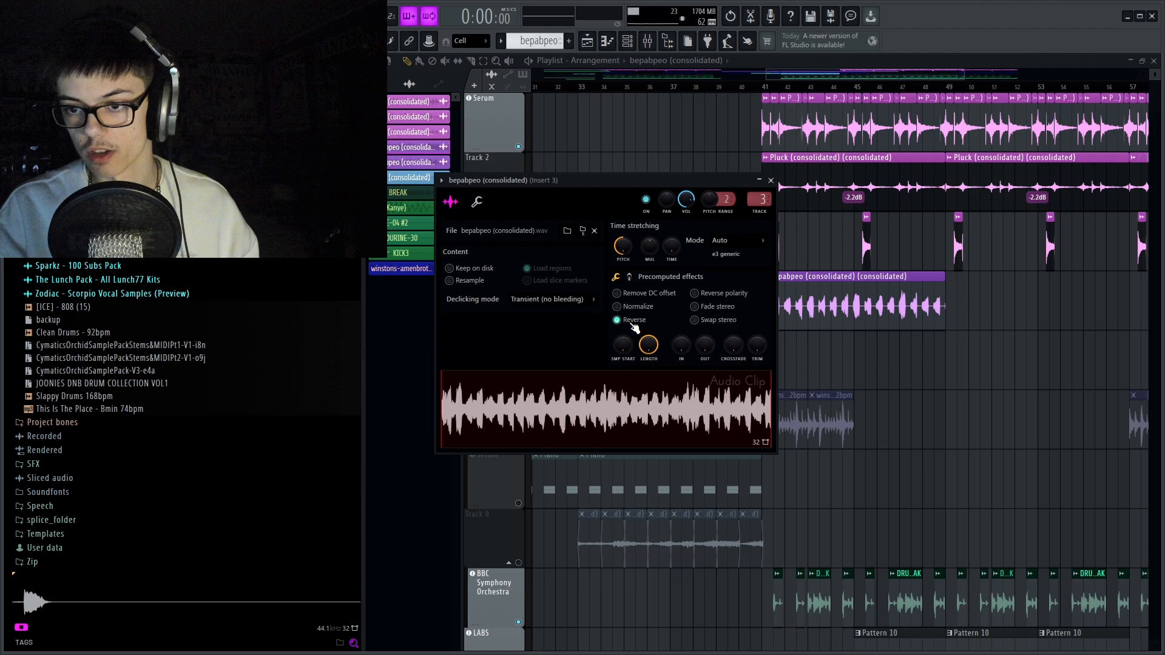
{"action": "left_click", "coordinate": [631, 322]}
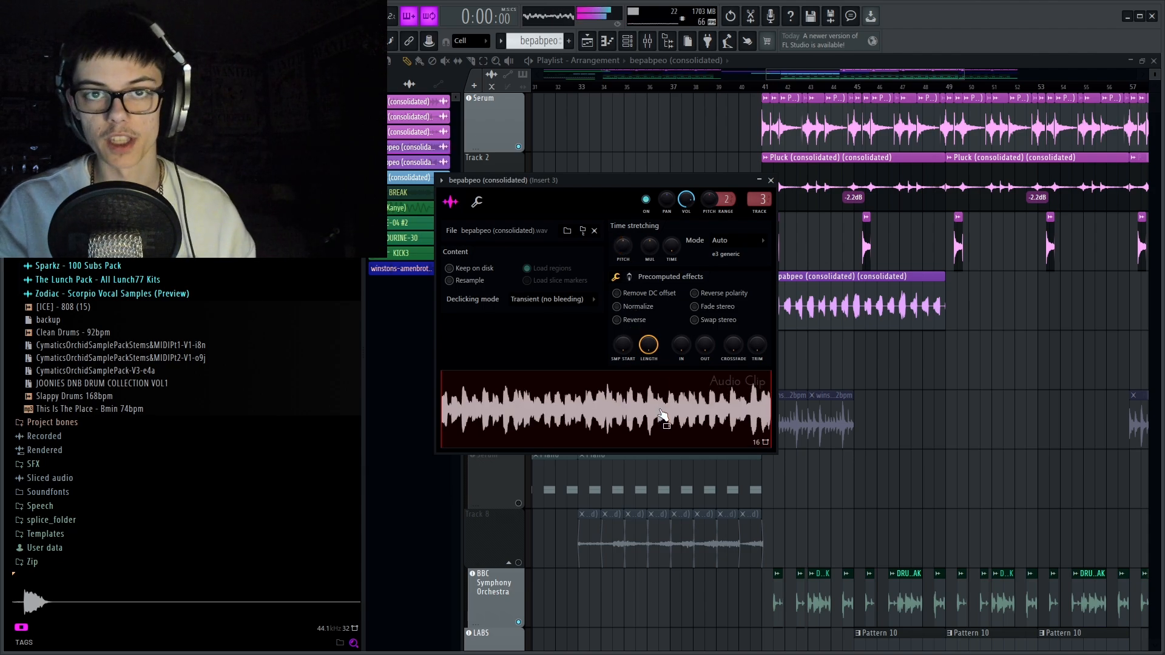
{"action": "left_click", "coordinate": [770, 181]}
{"action": "key", "text": "F9"}
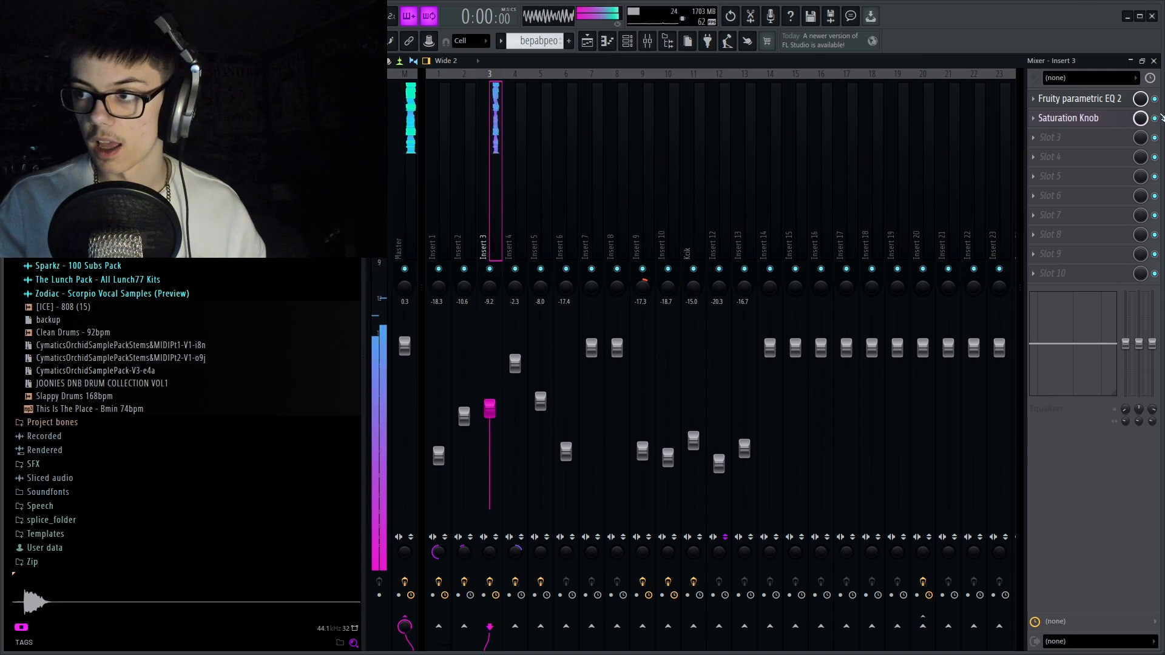
Bypass Saturation Knob and Fruity Parametric EQ 2 on Insert 3, re-enable the EQ, and inspect its low-cut curve.
{"action": "left_click", "coordinate": [1154, 118]}
{"action": "left_click", "coordinate": [1154, 99]}
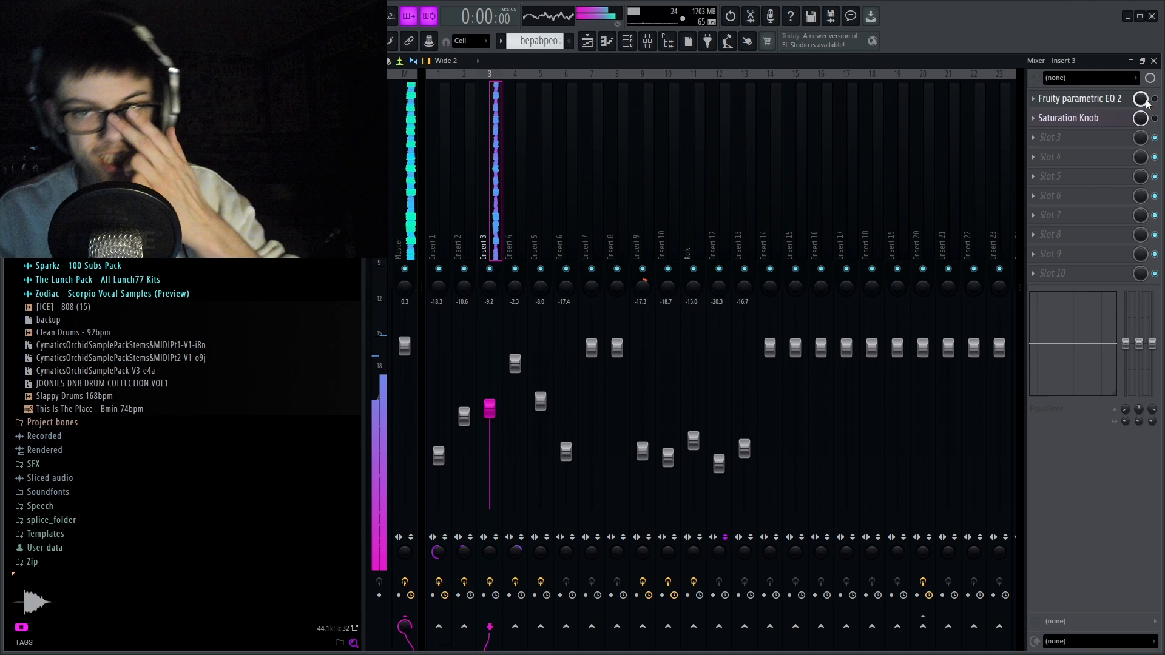
{"action": "left_click", "coordinate": [1154, 99]}
{"action": "left_click", "coordinate": [1076, 98]}
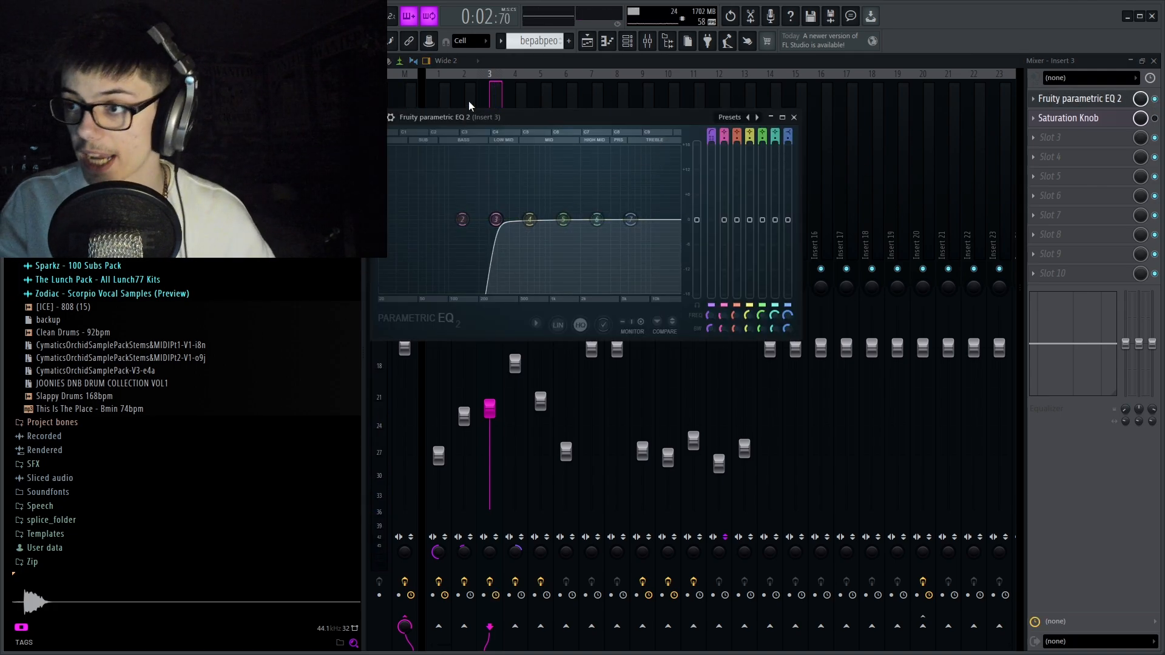
{"action": "left_click", "coordinate": [1086, 100]}
Re-enable Saturation Knob on Insert 3, inspect its saturation amount and type, and return to the playlist.
{"action": "right_click", "coordinate": [1111, 121]}
{"action": "left_click", "coordinate": [1155, 119]}
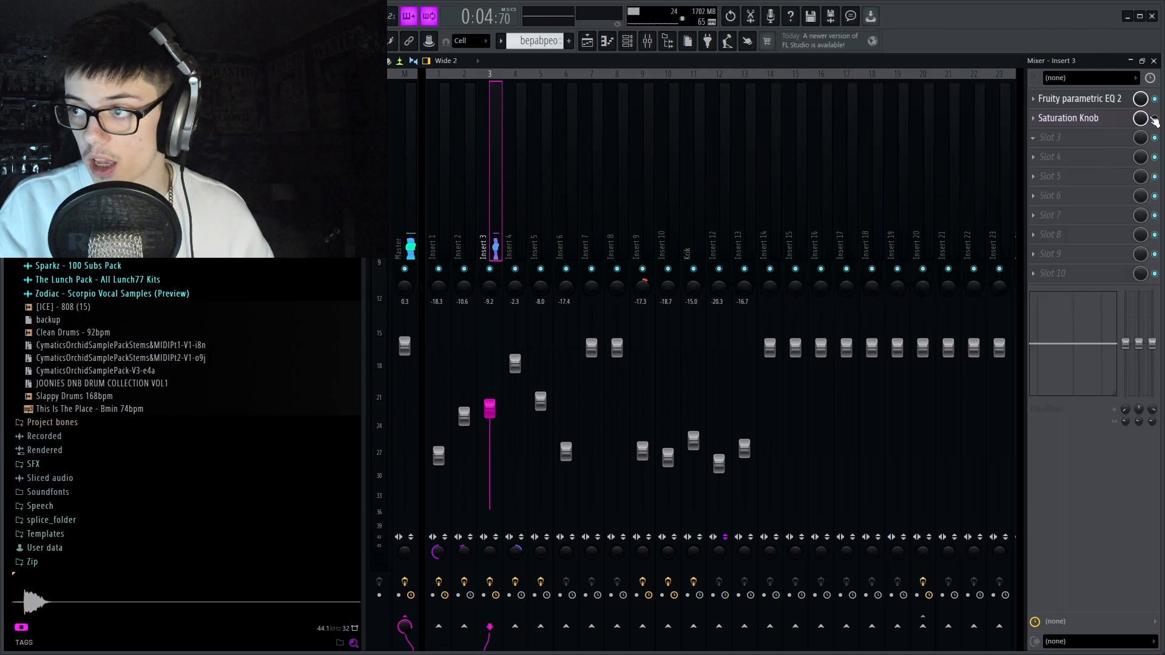
{"action": "left_click", "coordinate": [1086, 117]}
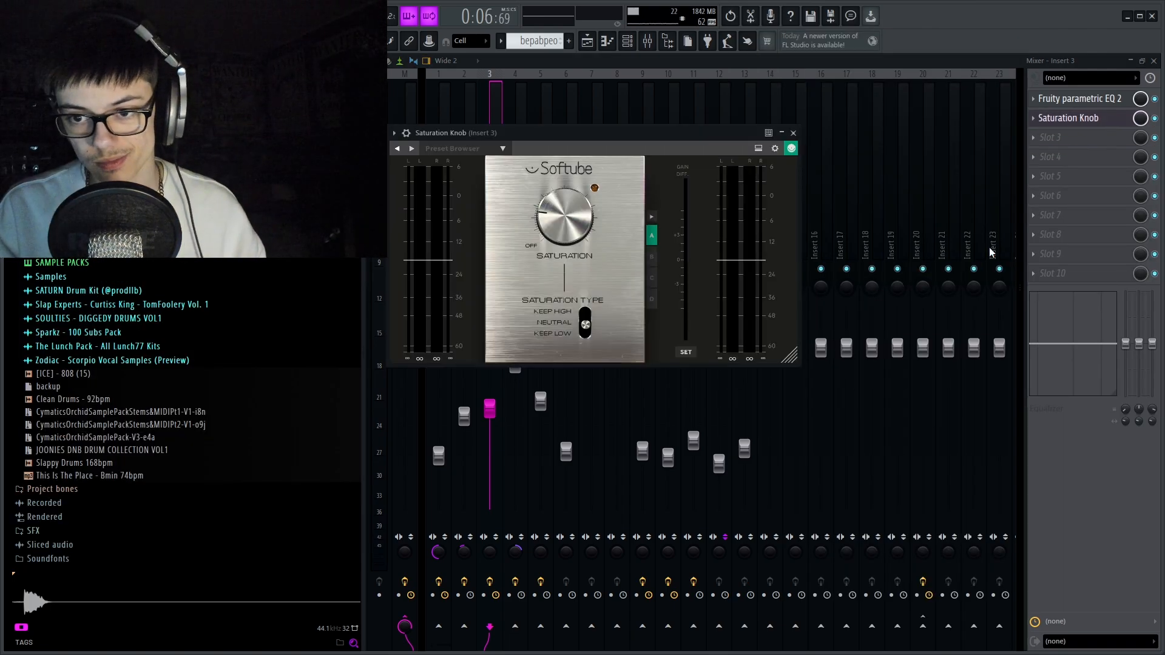
{"action": "key", "text": "Escape"}
{"action": "key", "text": "Escape"}
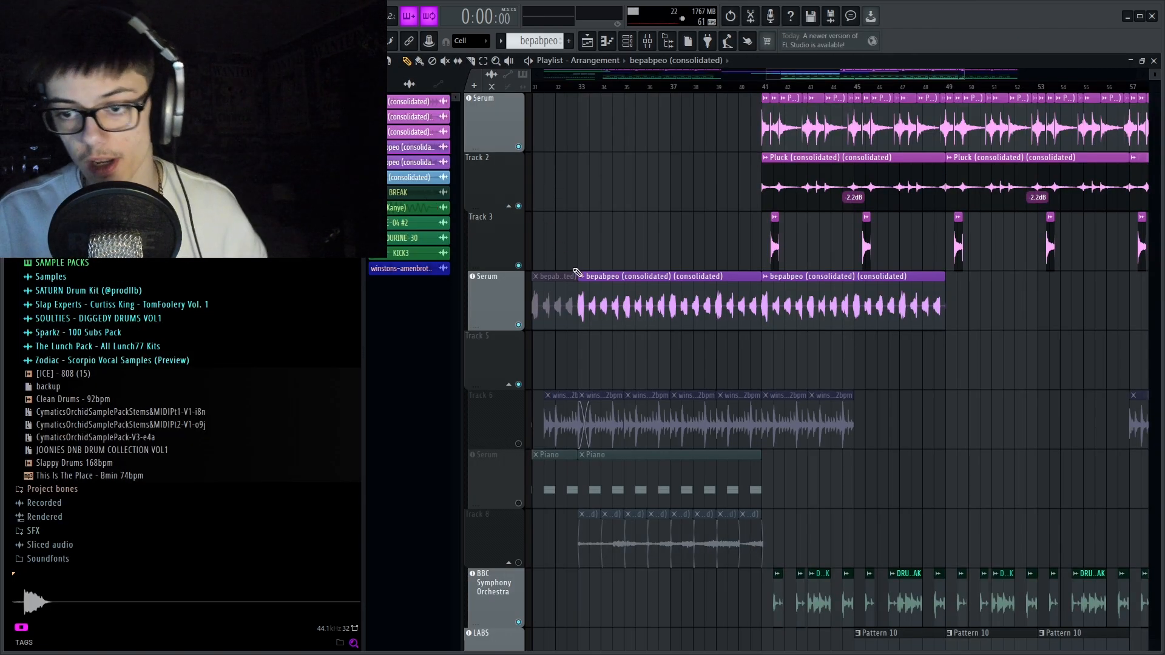
Turn on Reverse and lower the pitch in the bepabpeo (consolidated) clip's settings, and close them.
{"action": "double_click", "coordinate": [582, 276]}
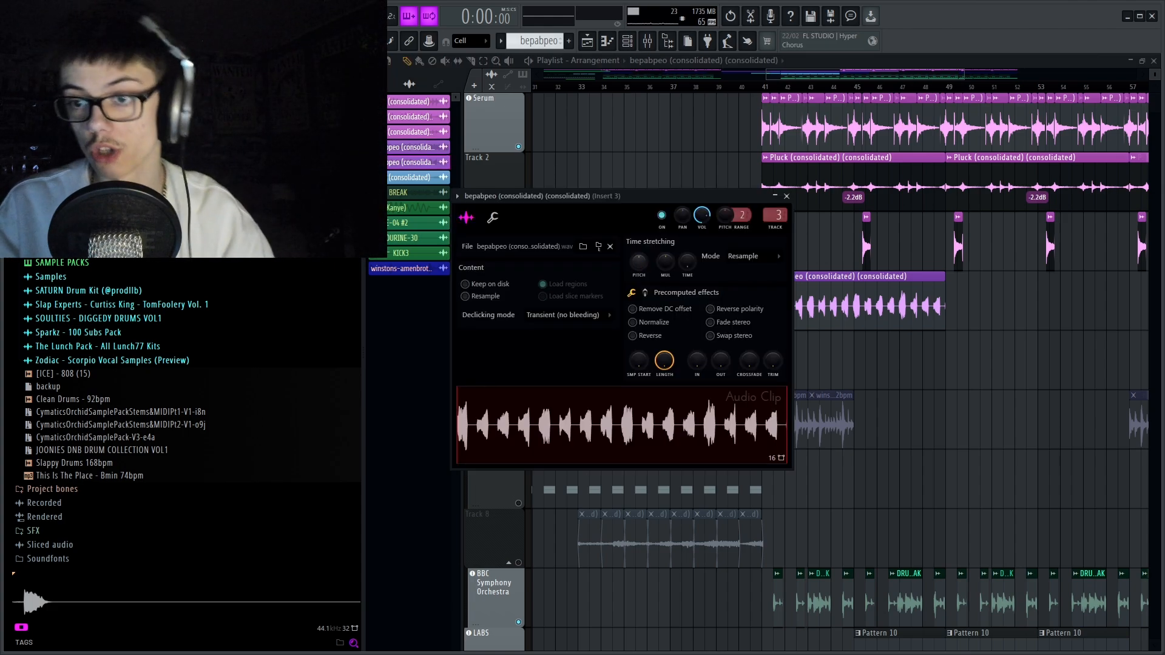
{"action": "left_click", "coordinate": [632, 335]}
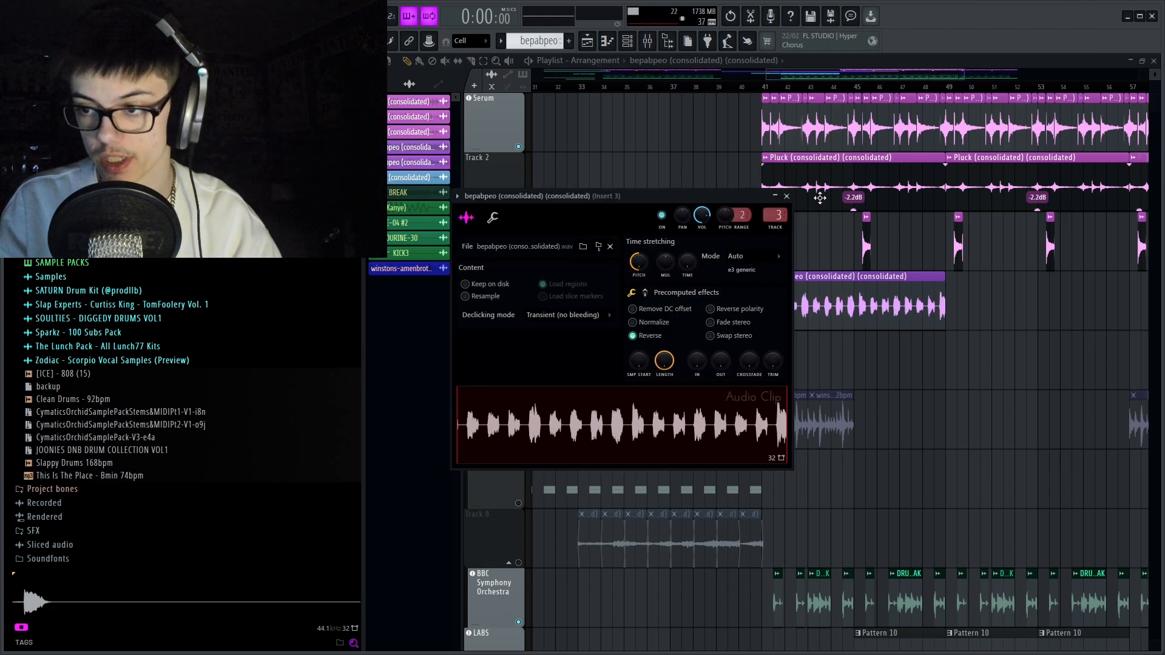
{"action": "left_click", "coordinate": [787, 197]}
Try Fruity Love Philter in slot 3 of Insert 3 with the Basic 2 gate preset.
{"action": "left_click", "coordinate": [649, 39]}
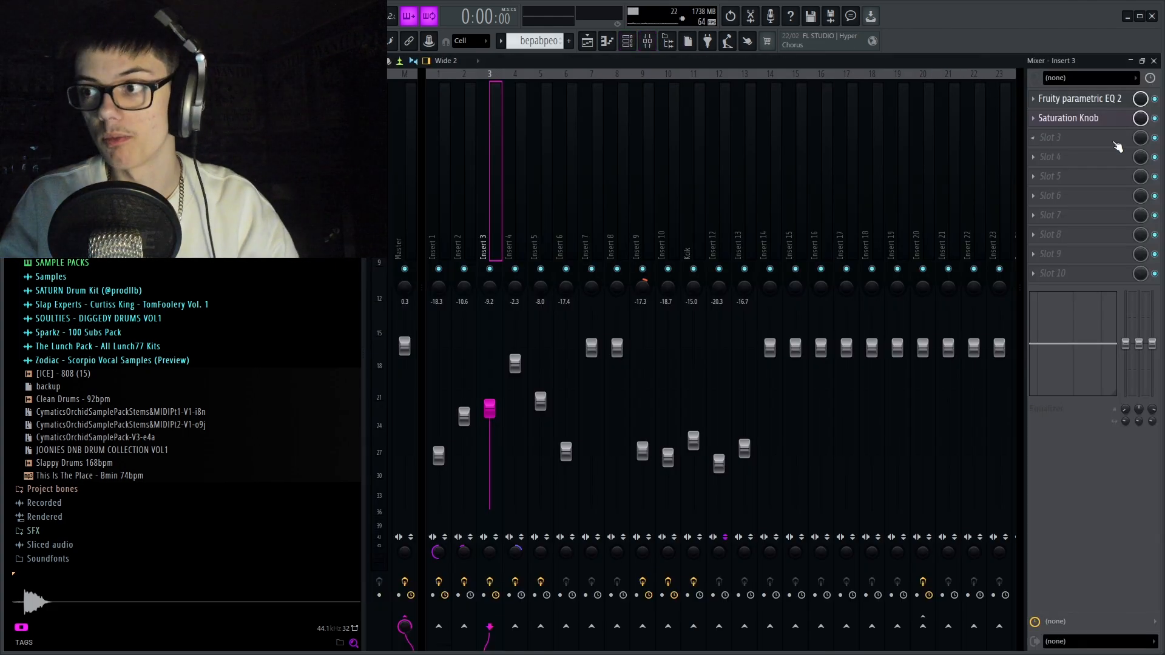
{"action": "left_click", "coordinate": [1116, 138]}
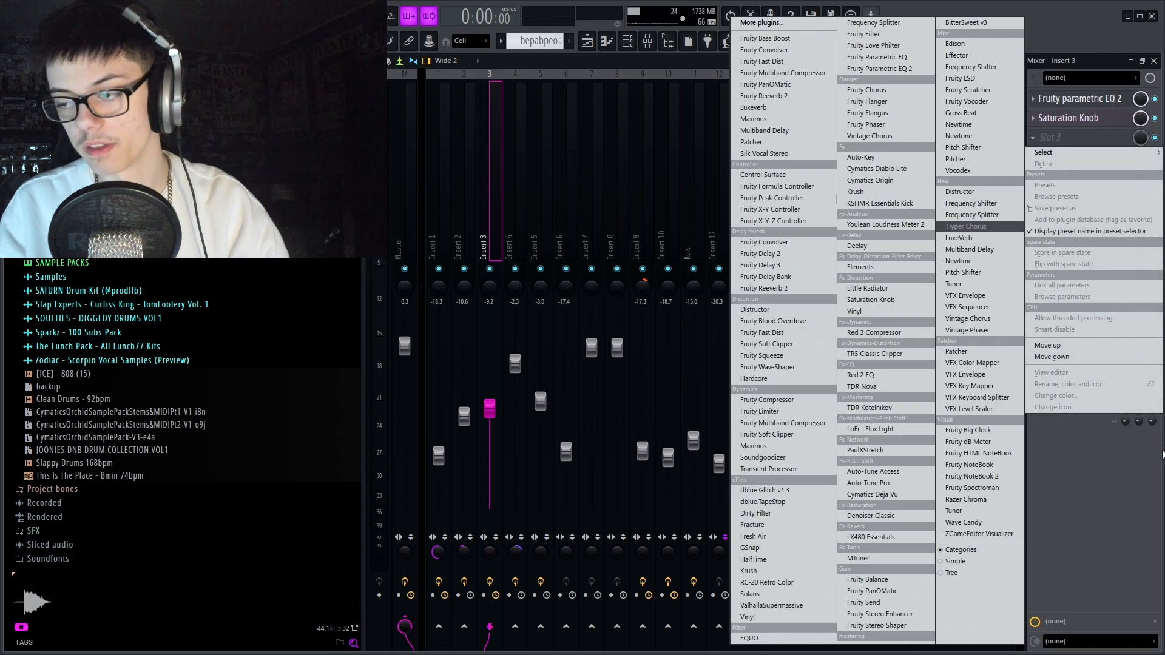
{"action": "left_click", "coordinate": [874, 46]}
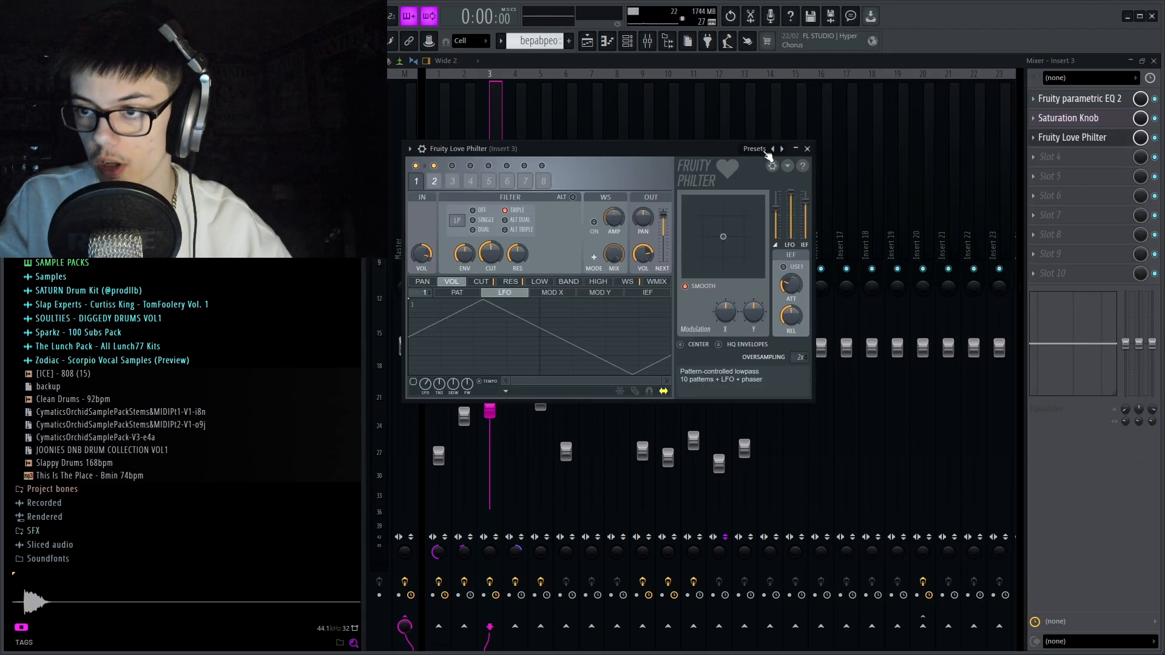
{"action": "left_click", "coordinate": [762, 149]}
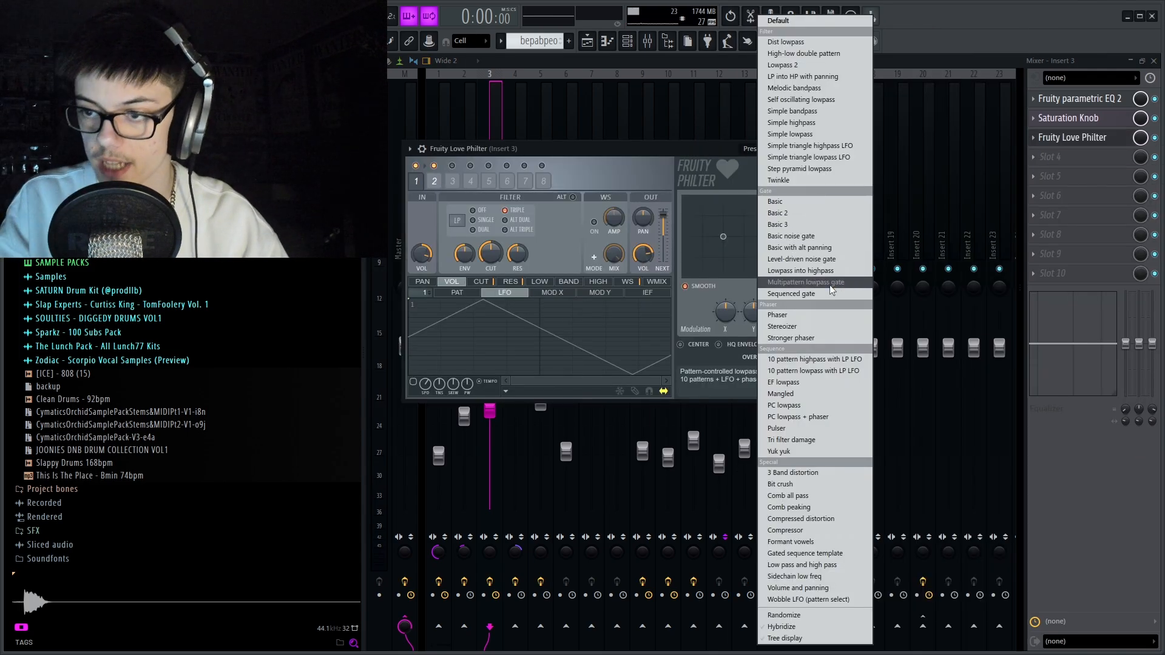
{"action": "left_click", "coordinate": [779, 213]}
{"action": "left_click", "coordinate": [752, 149]}
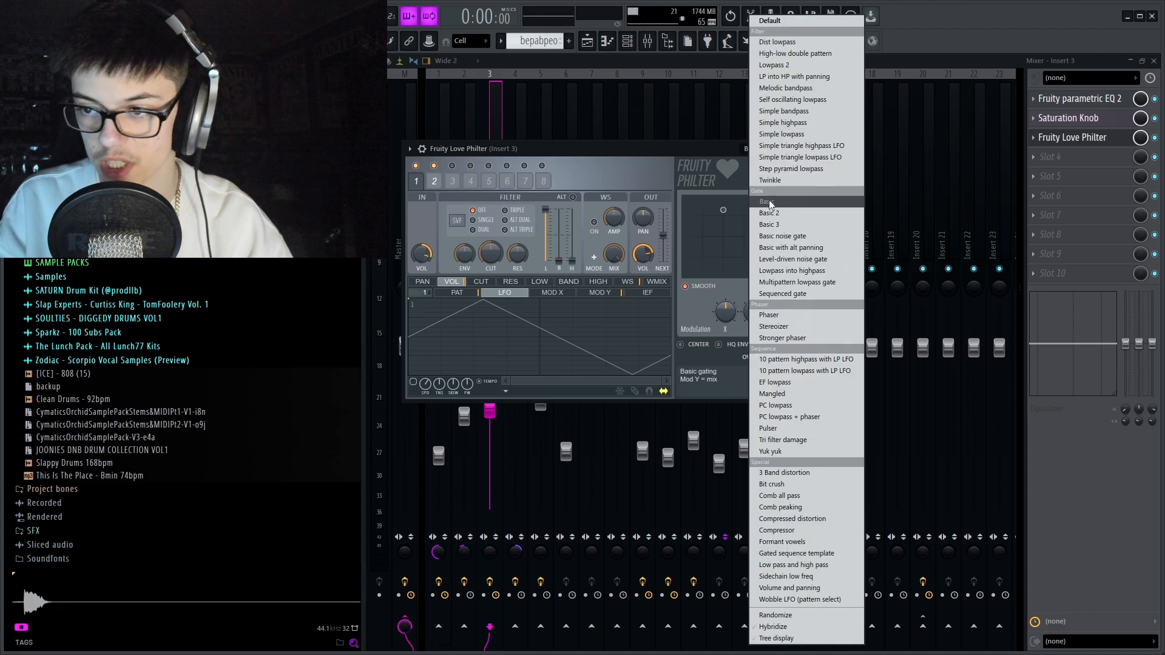
{"action": "left_click", "coordinate": [662, 156]}
{"action": "left_click", "coordinate": [1045, 143]}
Unmute the bepabpeo and break clips starting at bar 25 in the playlist, and raise Insert 3's level to -7.2.
{"action": "key", "text": "F9"}
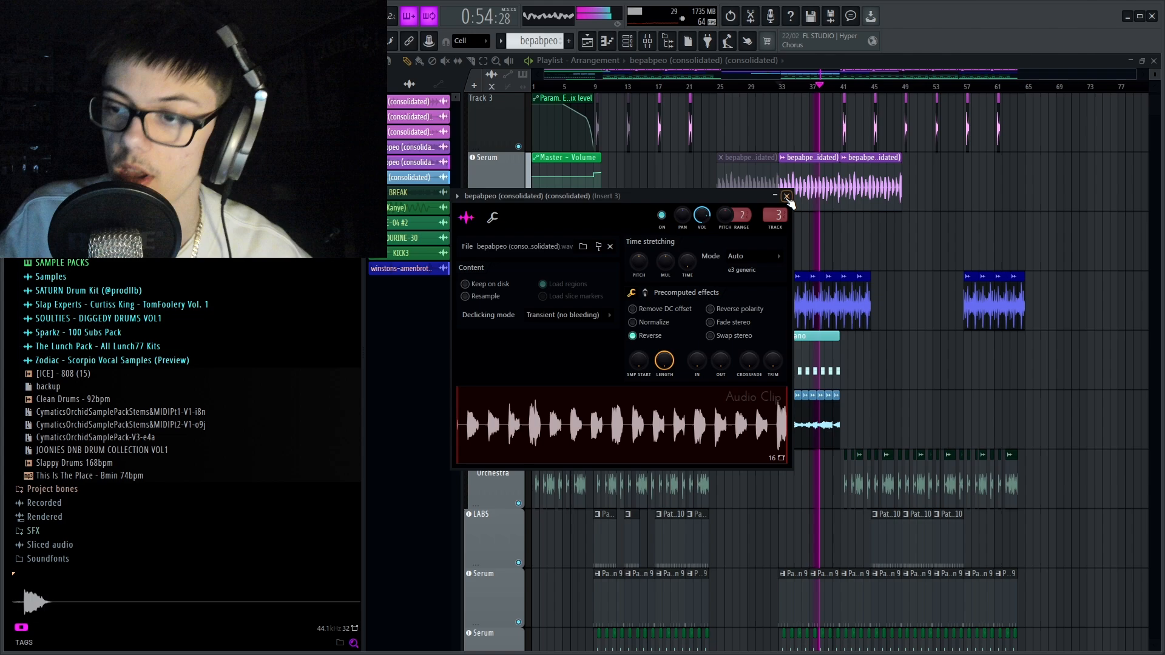
{"action": "left_click", "coordinate": [790, 200]}
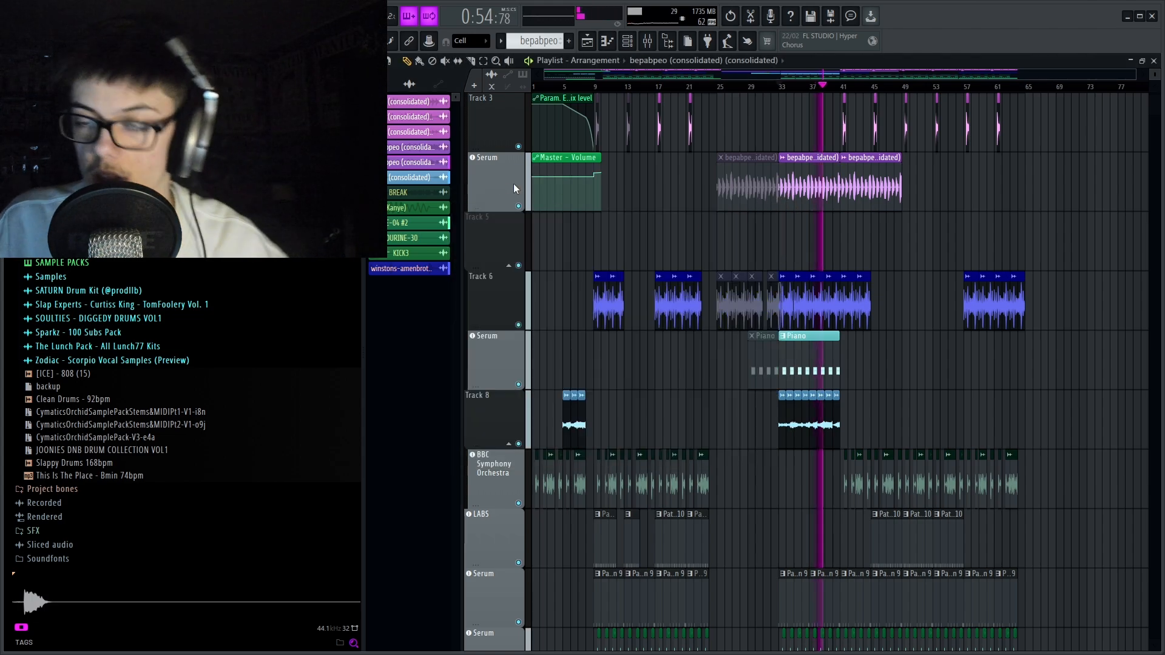
{"action": "key", "text": "t"}
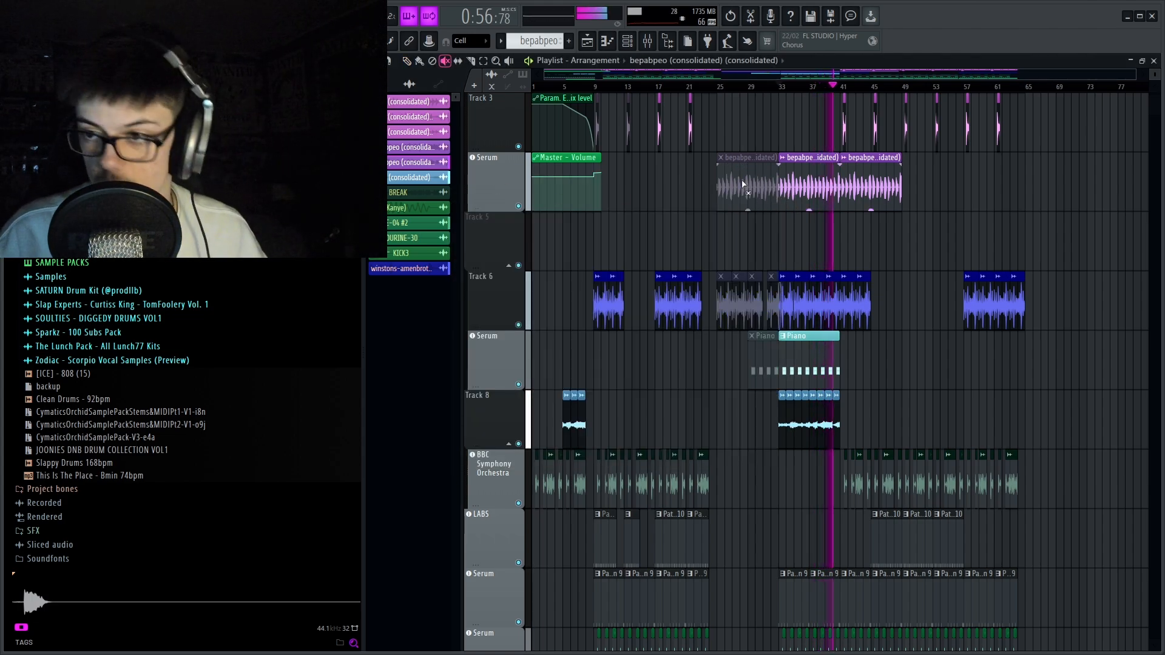
{"action": "left_click", "coordinate": [746, 181]}
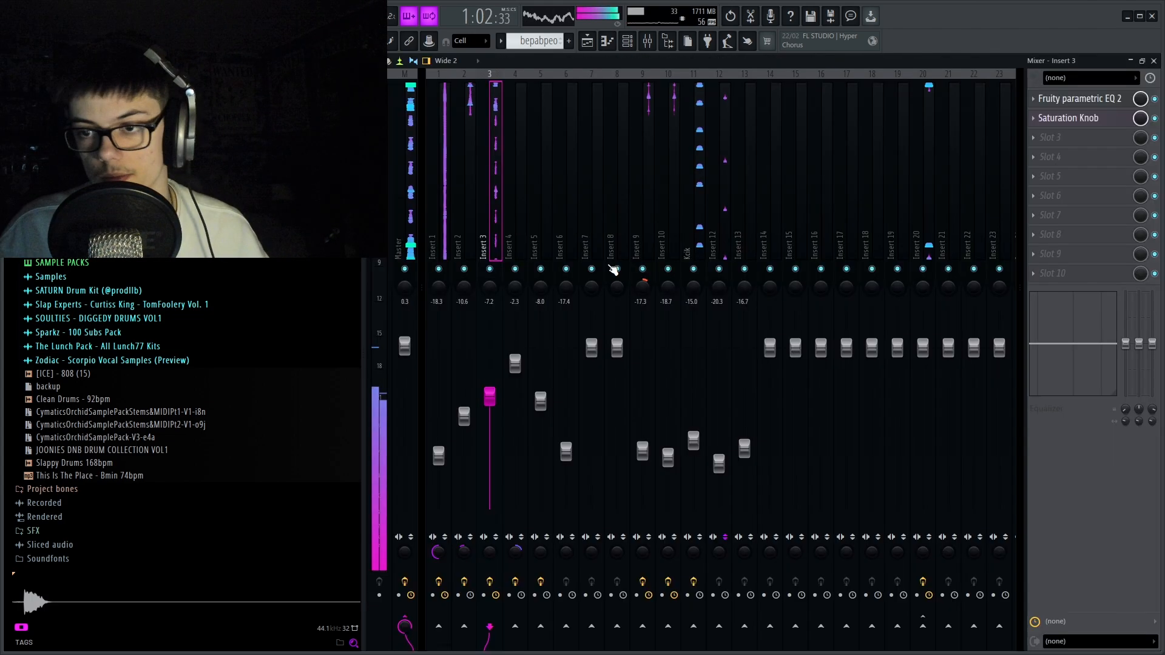
{"action": "key", "text": "F9"}
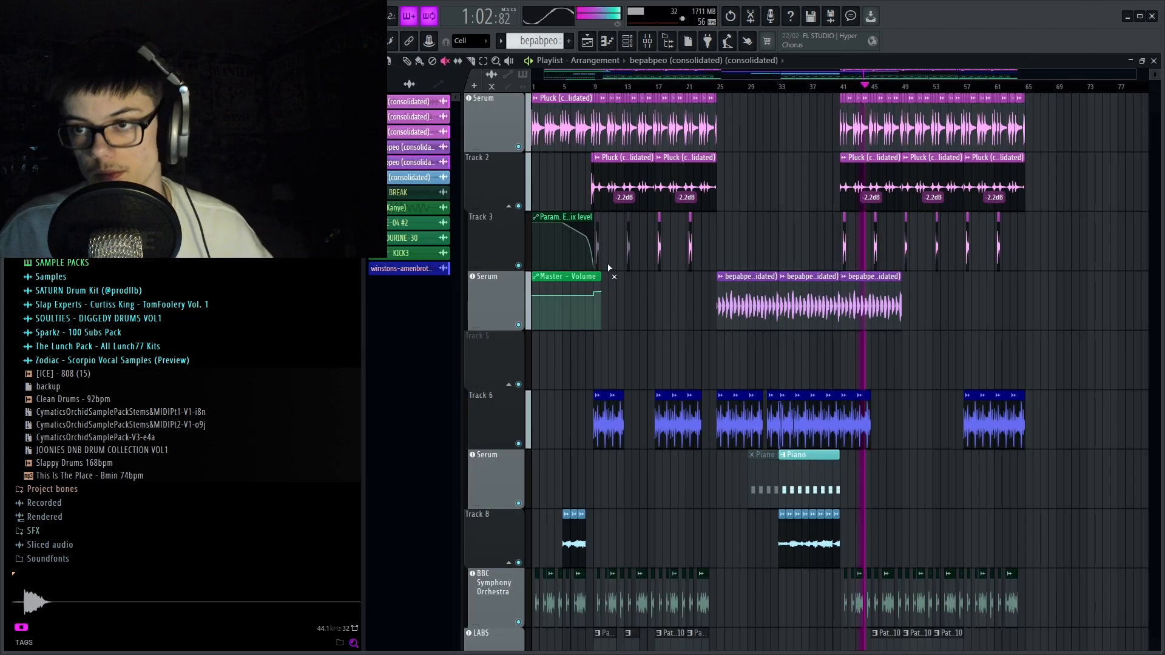
Review the full arrangement across all tracks, from the Pluck clips down to the Bass and saturation automation.
{"action": "scroll", "coordinate": [926, 307], "scroll_direction": "up", "scroll_amount": 5}
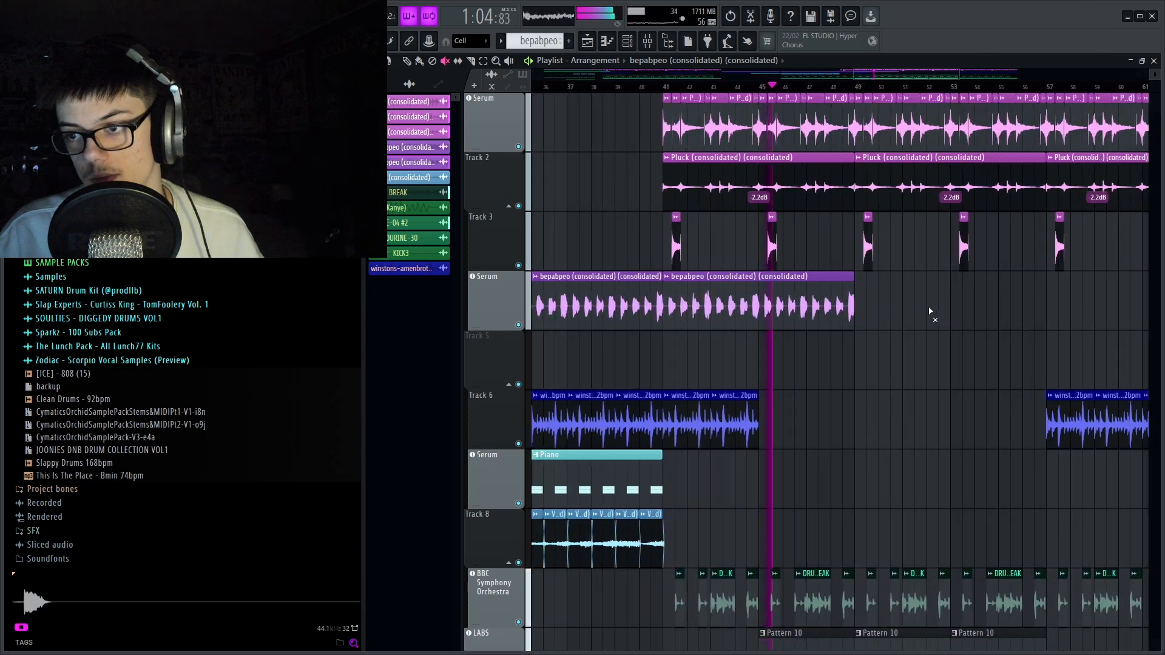
{"action": "scroll", "coordinate": [926, 306], "scroll_direction": "down", "scroll_amount": 5}
{"action": "scroll", "coordinate": [925, 307], "scroll_direction": "down", "scroll_amount": 8}
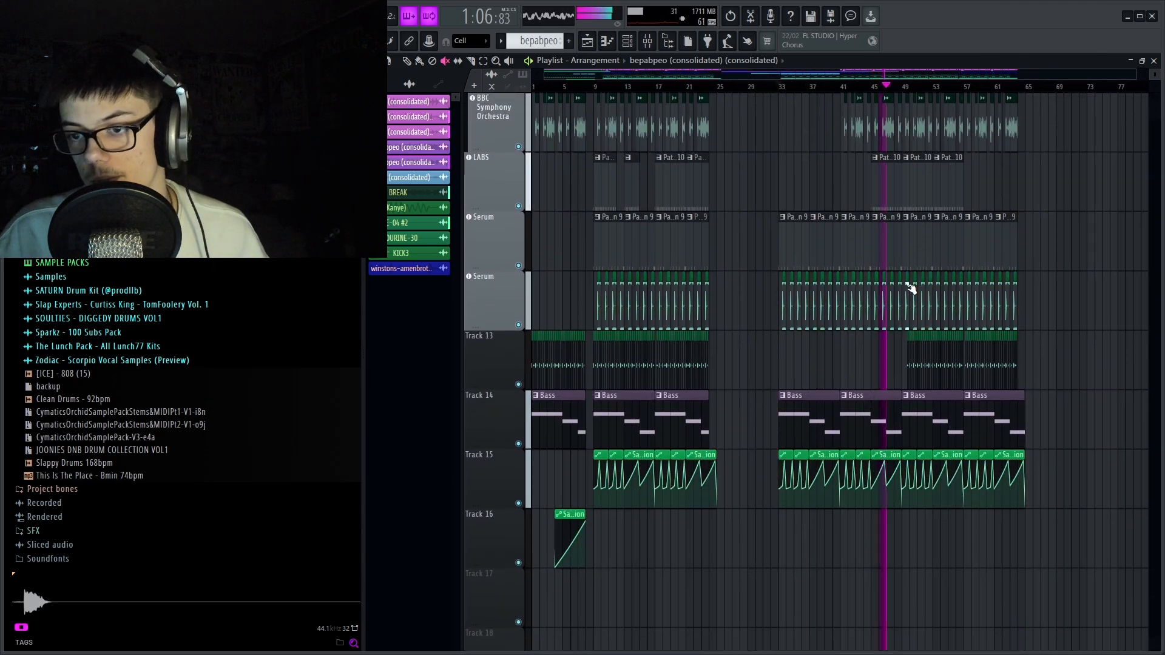
{"action": "scroll", "coordinate": [592, 293], "scroll_direction": "up", "scroll_amount": 8}
{"action": "scroll", "coordinate": [600, 306], "scroll_direction": "down", "scroll_amount": 4, "text": "alt"}
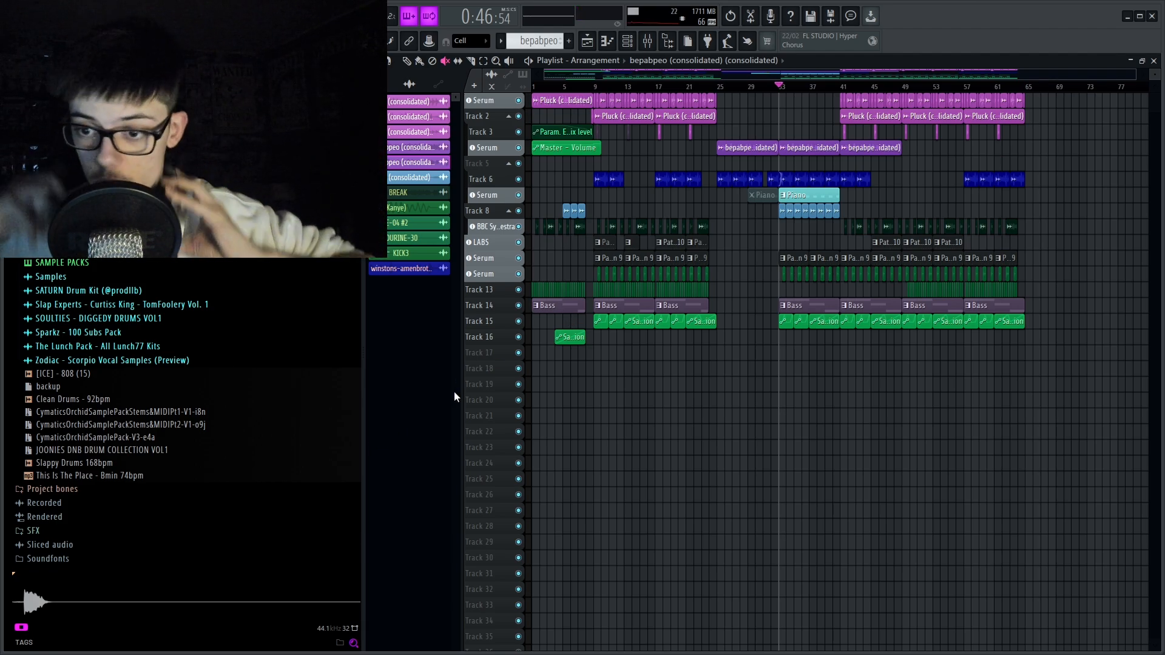
{"action": "scroll", "coordinate": [582, 376], "scroll_direction": "up", "scroll_amount": 3, "text": "ctrl"}
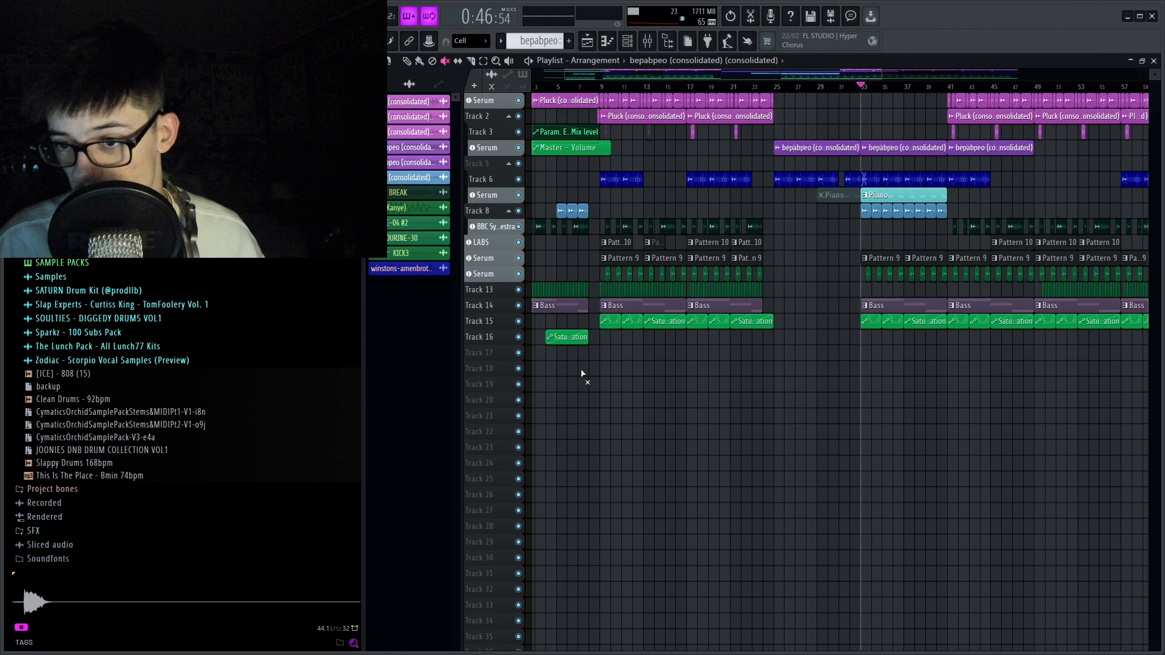
{"action": "scroll", "coordinate": [588, 374], "scroll_direction": "up", "scroll_amount": 3, "text": "alt"}
{"action": "scroll", "coordinate": [583, 427], "scroll_direction": "down", "scroll_amount": 3, "text": "ctrl"}
{"action": "scroll", "coordinate": [667, 352], "scroll_direction": "up", "scroll_amount": 5}
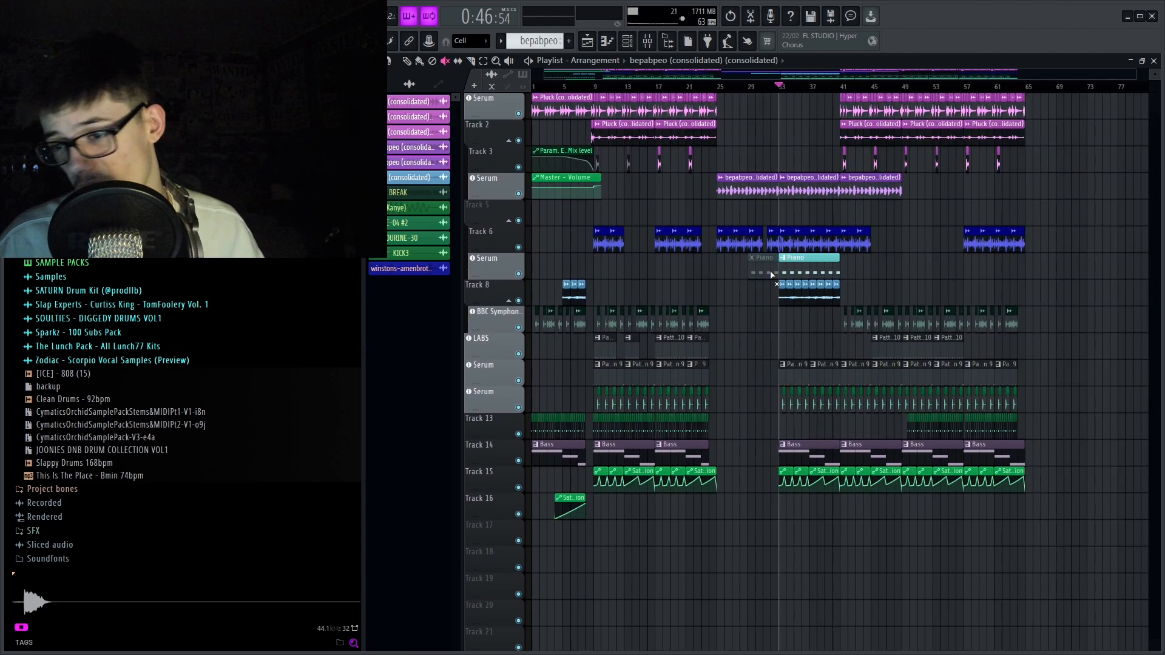